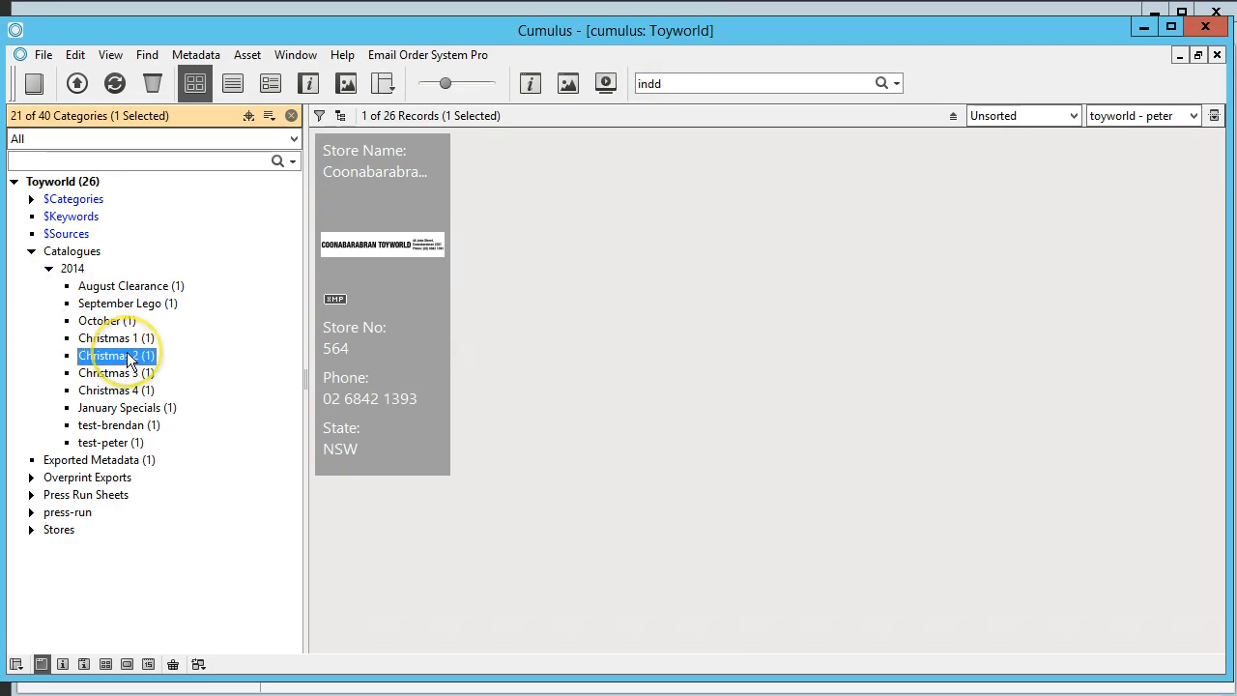
Enable "Export press run to CSV" for the Christmas 2 category using the AIWcwc view set, save the change and close its information
right_click(128, 355)
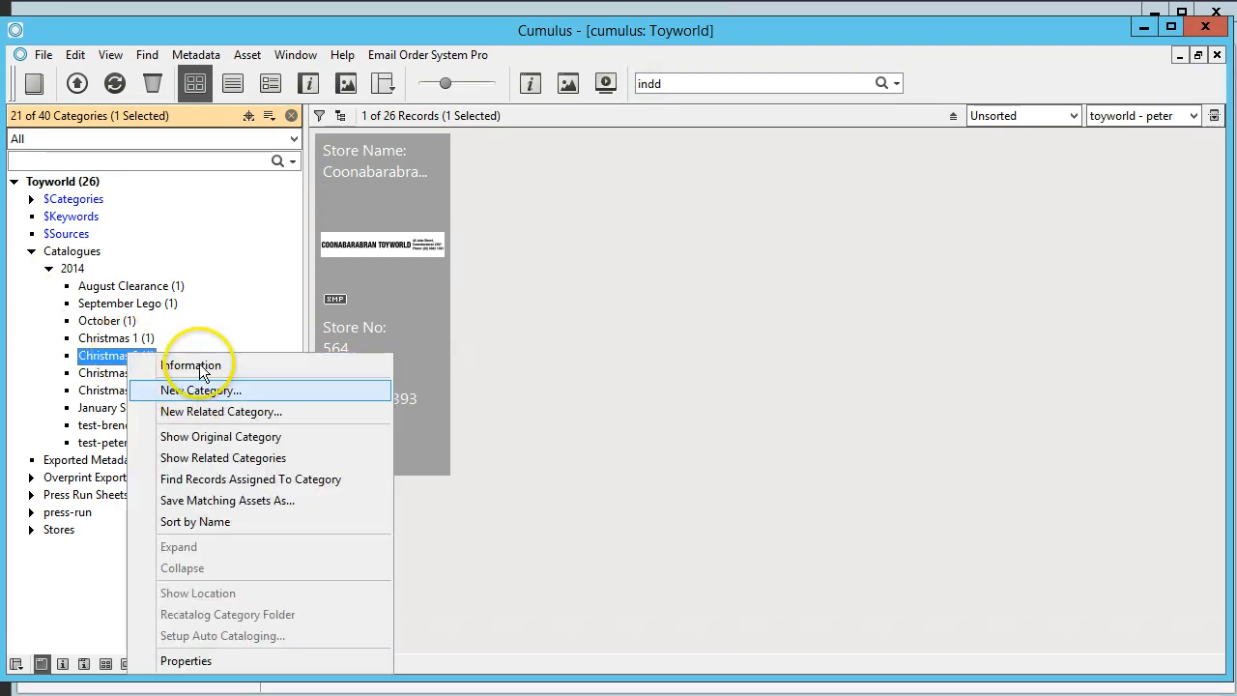
click(198, 366)
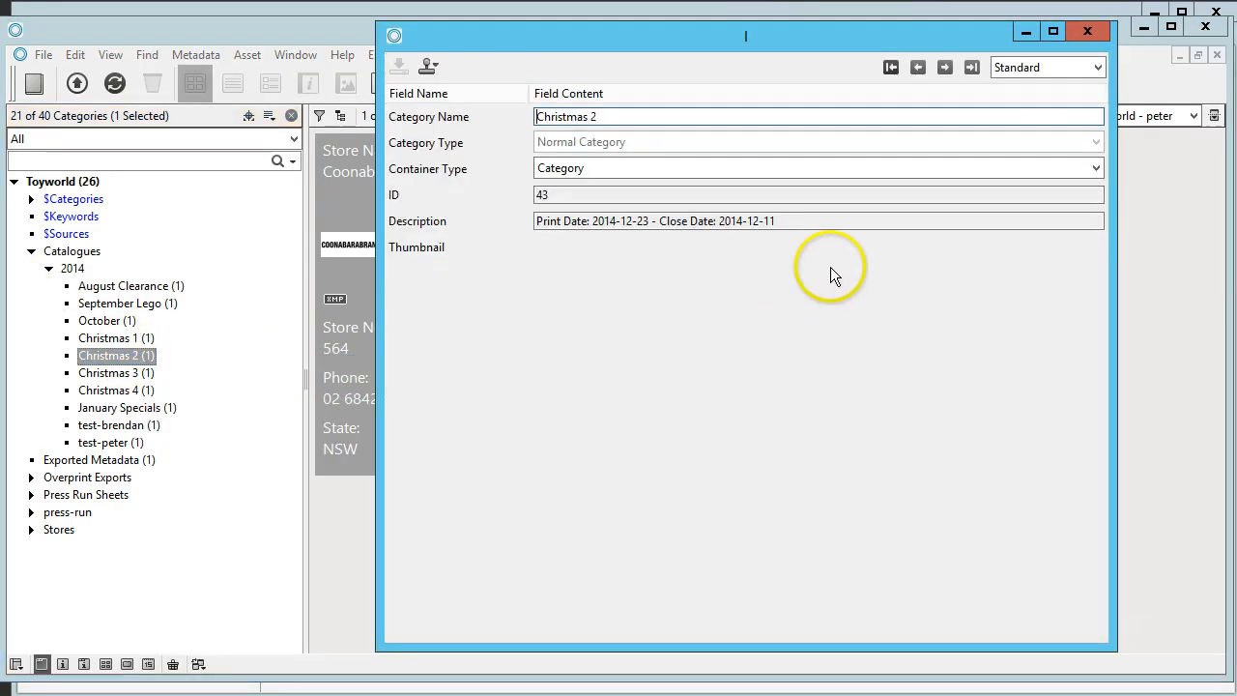
click(1046, 71)
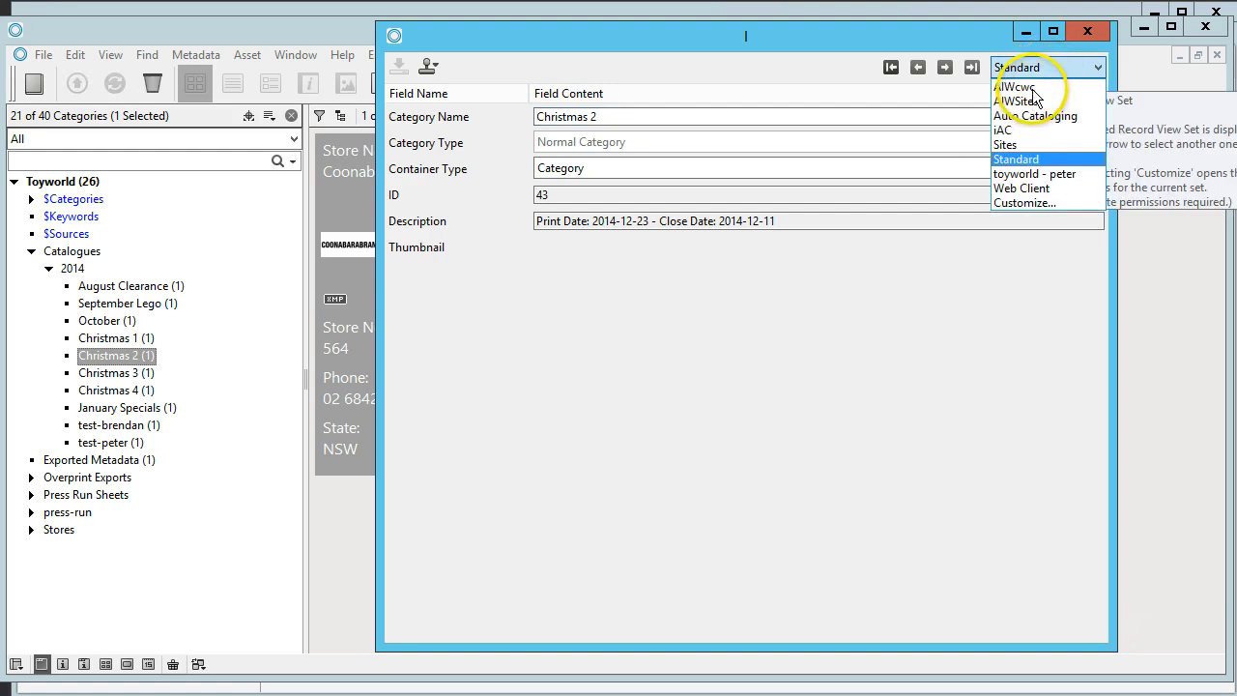
click(1015, 86)
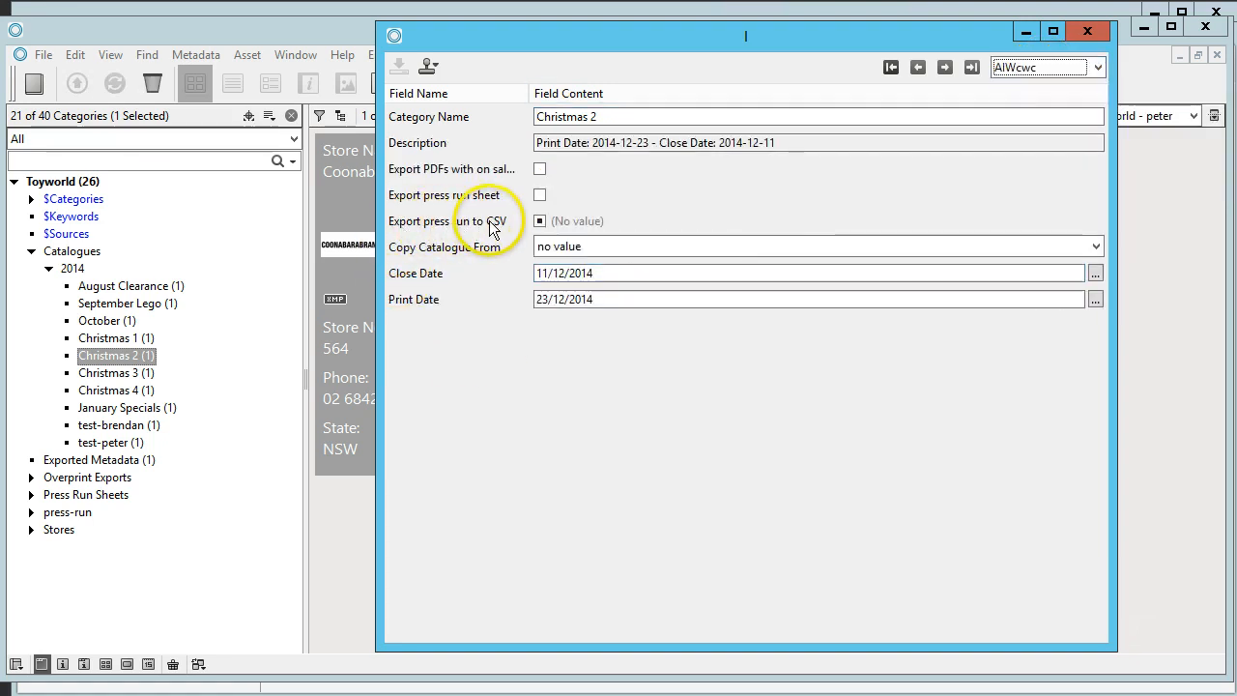
click(539, 221)
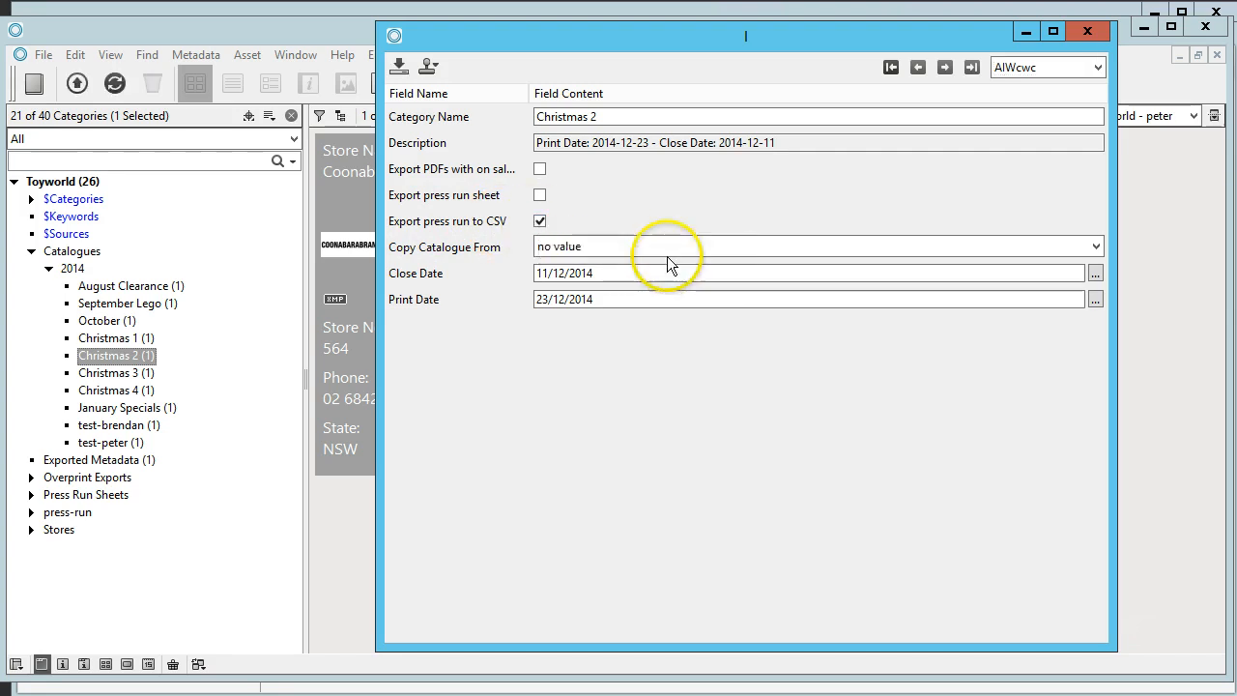
click(403, 70)
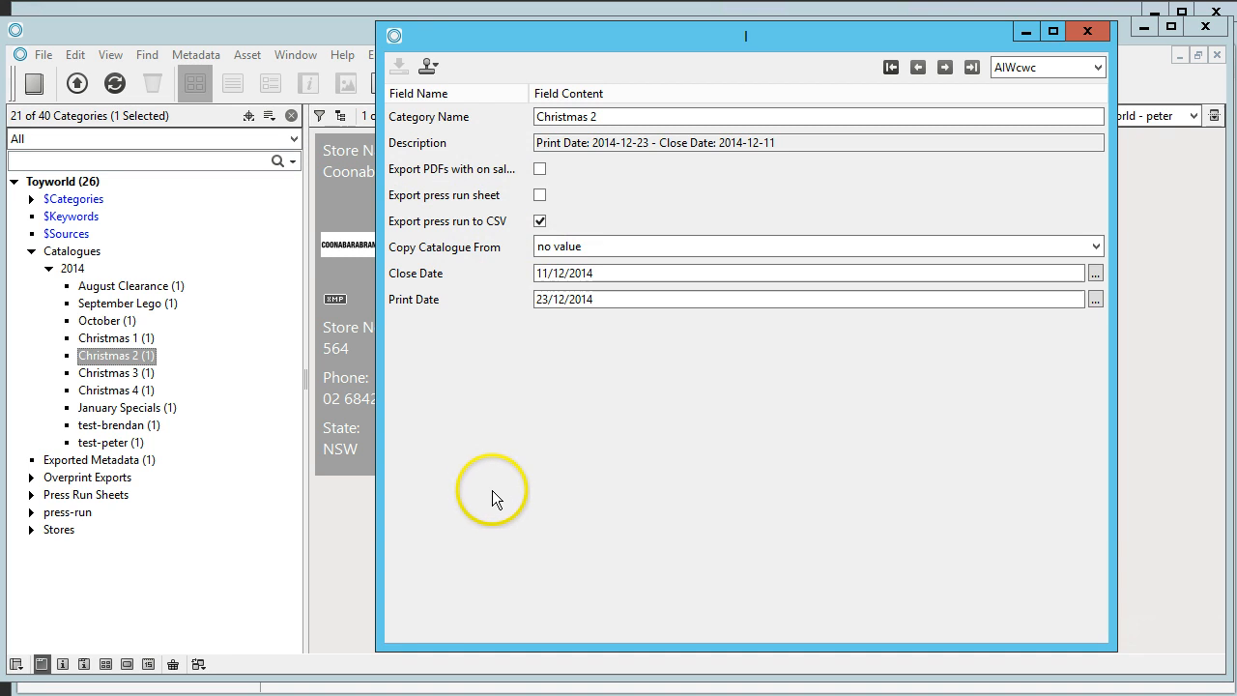
click(1088, 31)
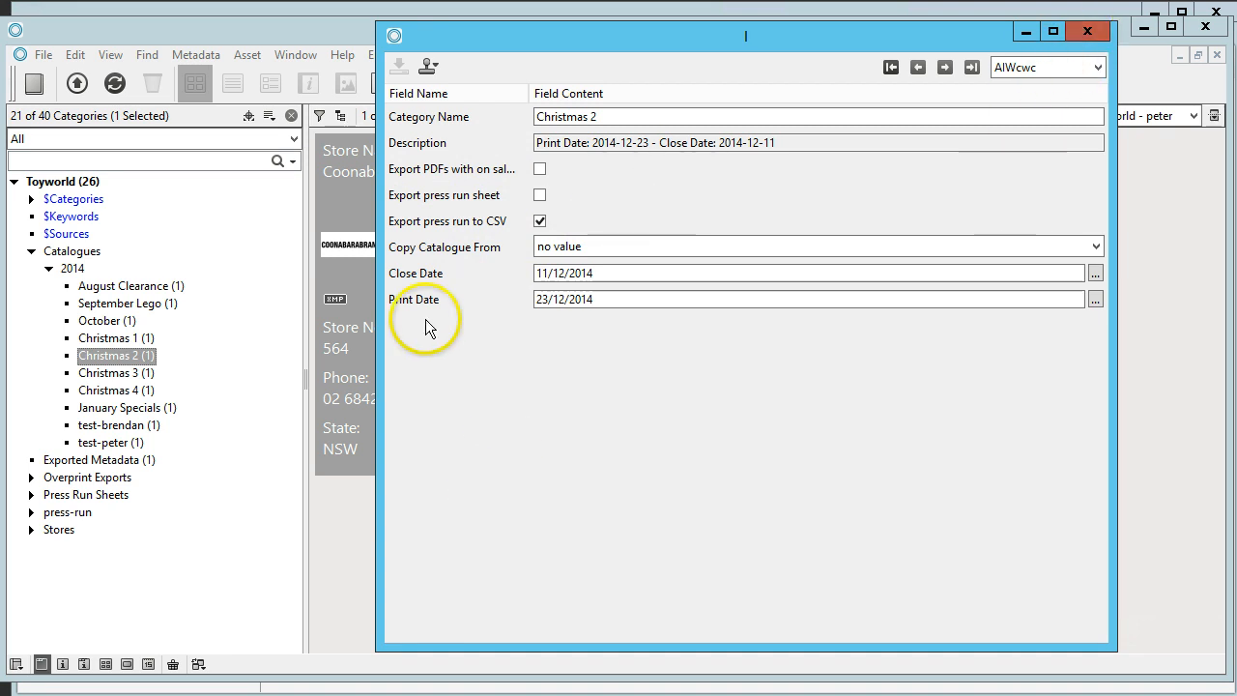
Open the Coonabarabran Toyworld store record and review its destination fields and order details
click(526, 307)
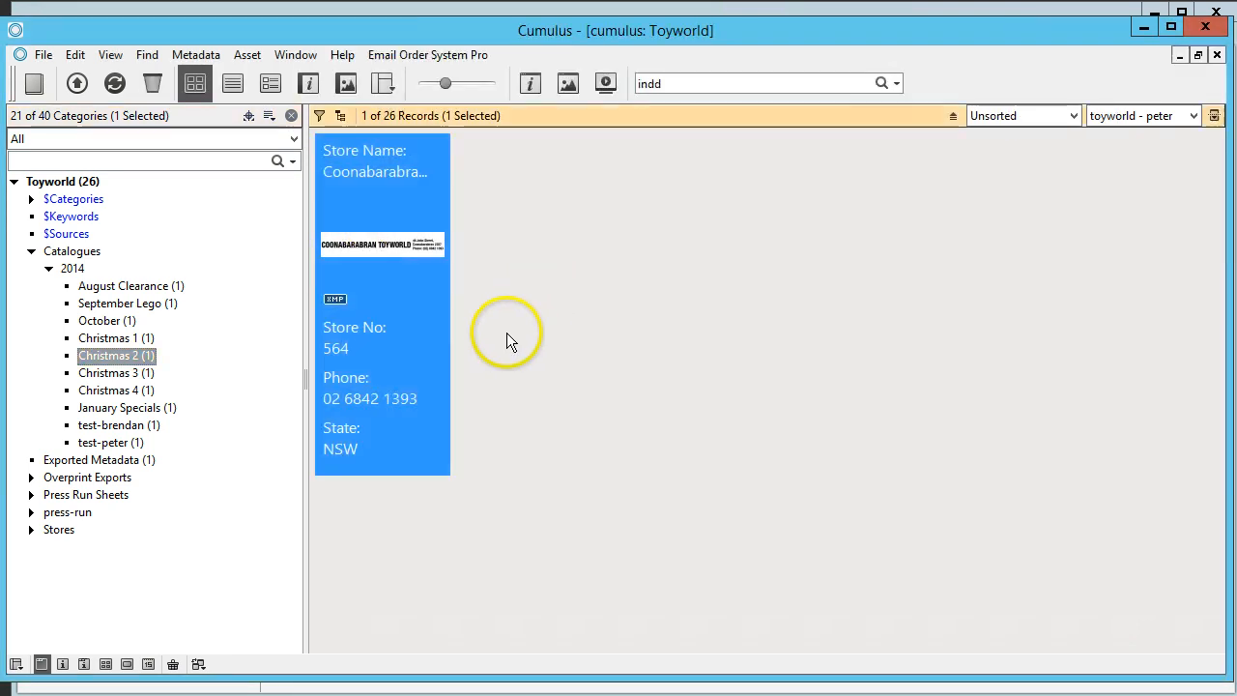
double_click(380, 265)
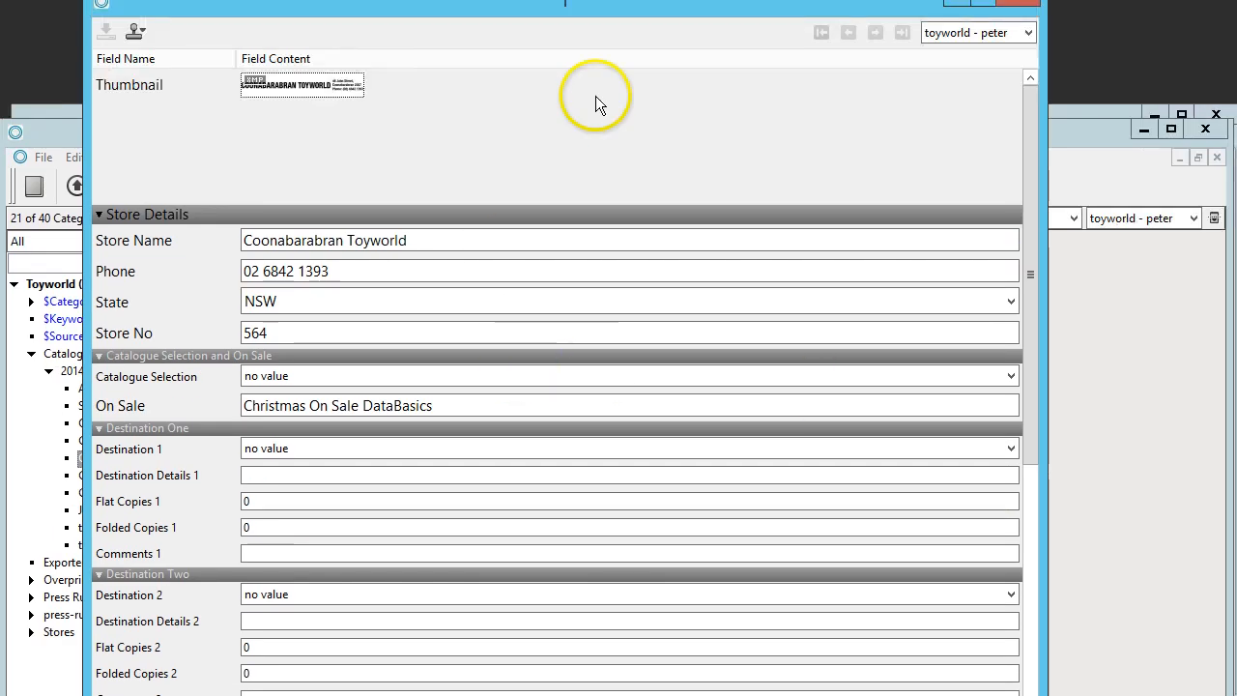
drag(613, 0, 614, 117)
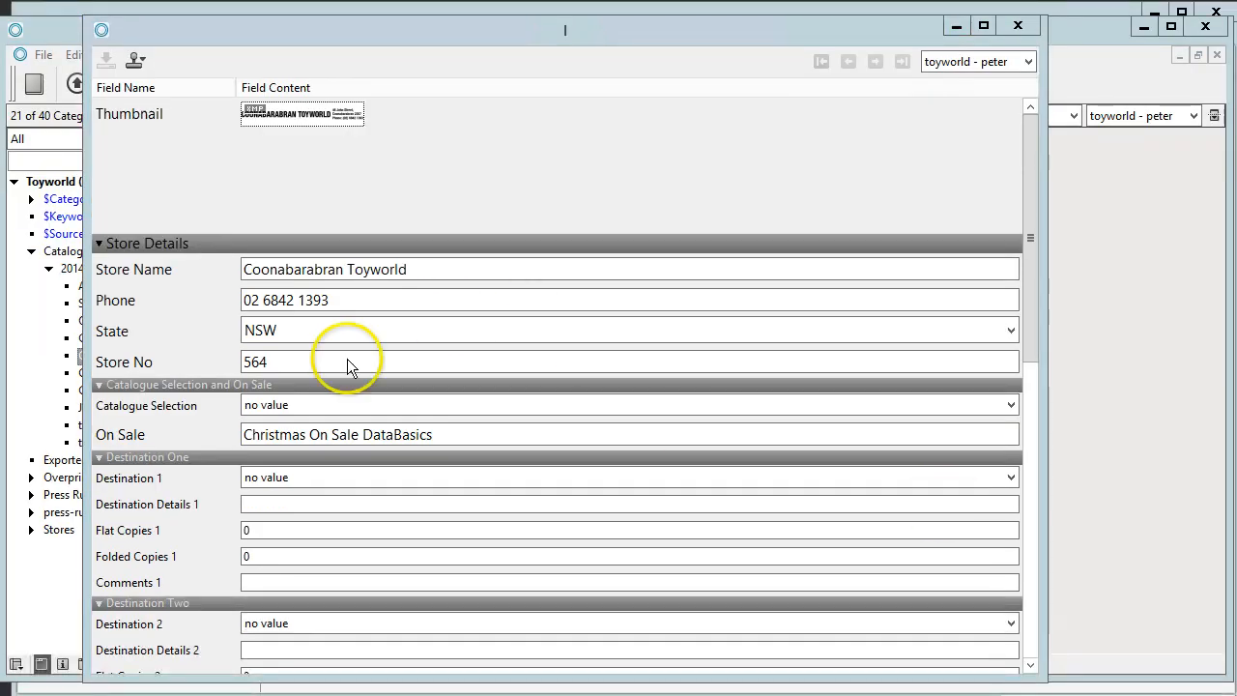
click(1030, 594)
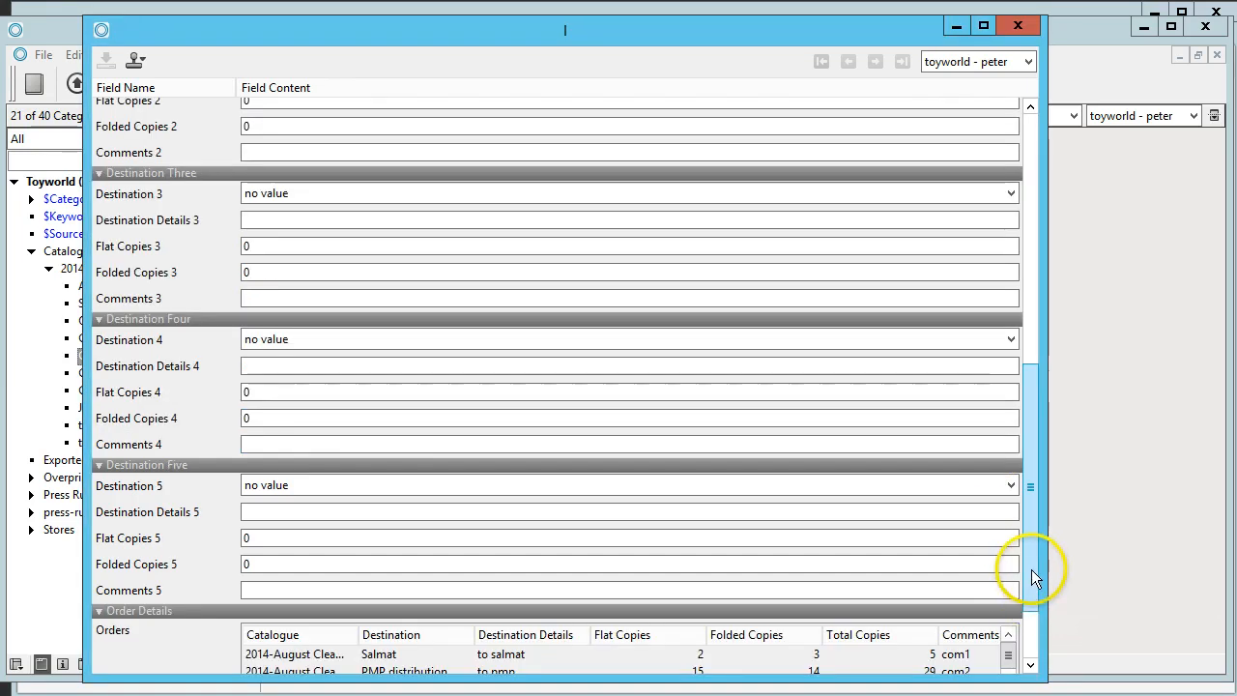
click(1032, 640)
click(319, 584)
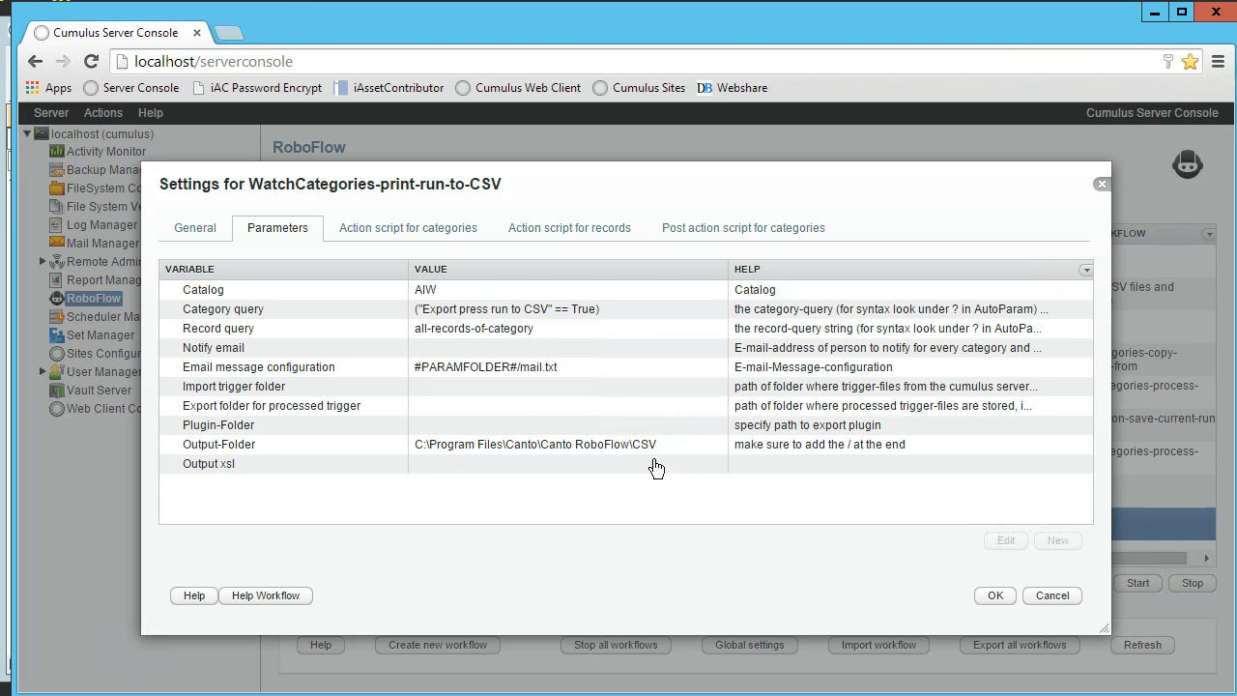
Show the workflow's action script for categories and inspect the settings of the action that stores the category name
click(357, 232)
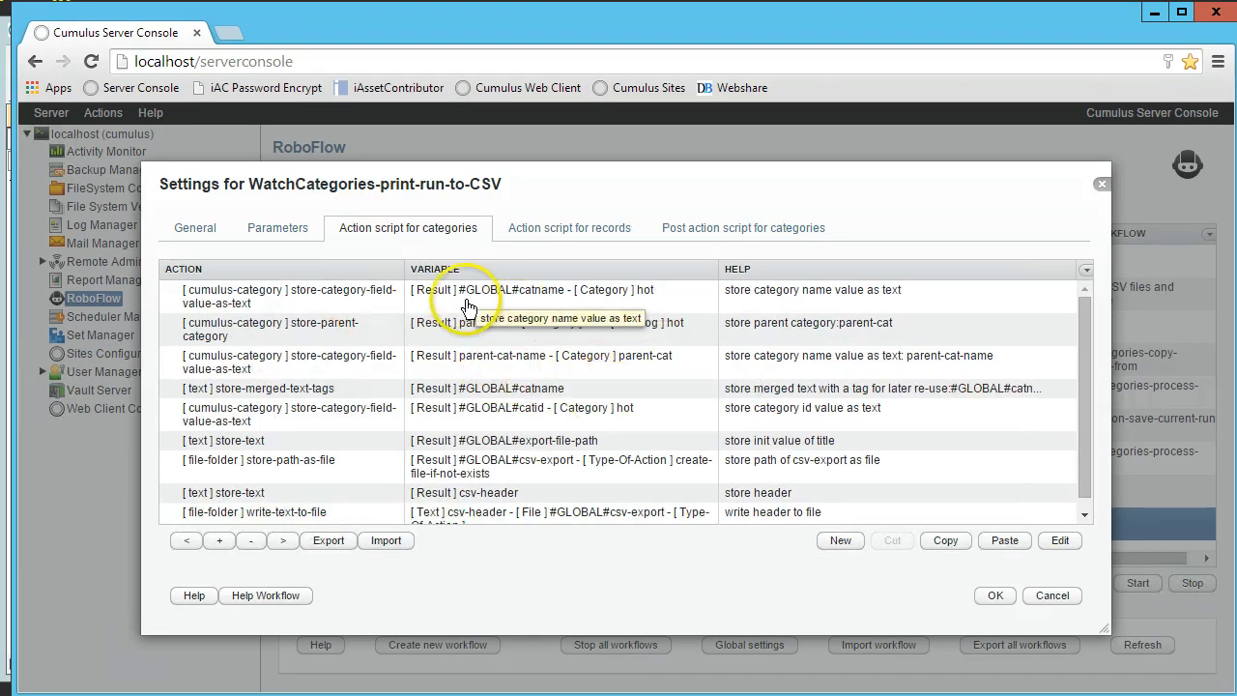
double_click(580, 299)
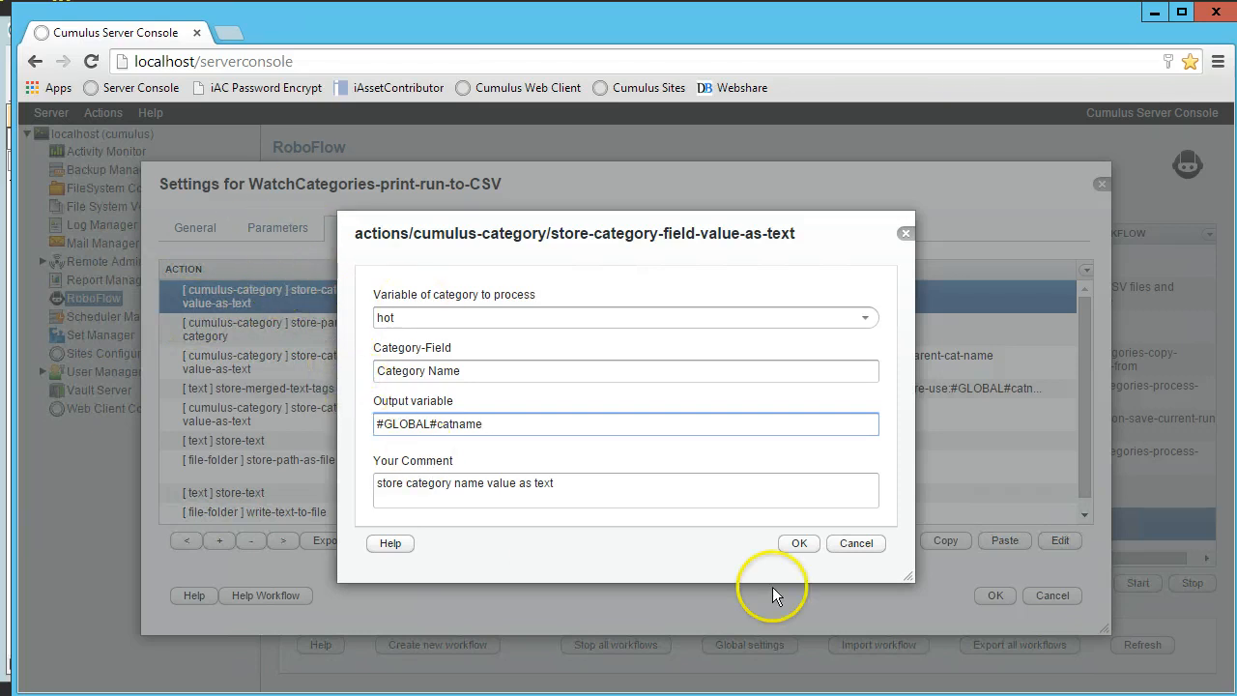
click(796, 546)
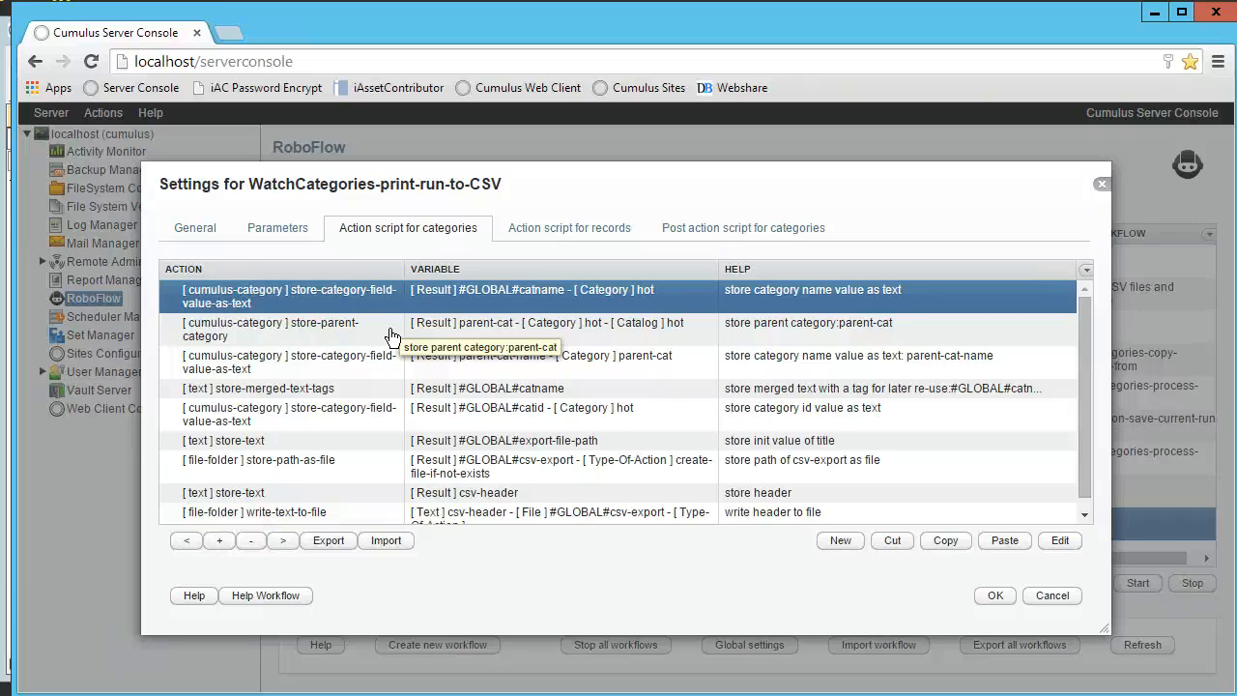
Review the script actions that store the parent category, the parent category name and the merged catalogue name text
click(391, 336)
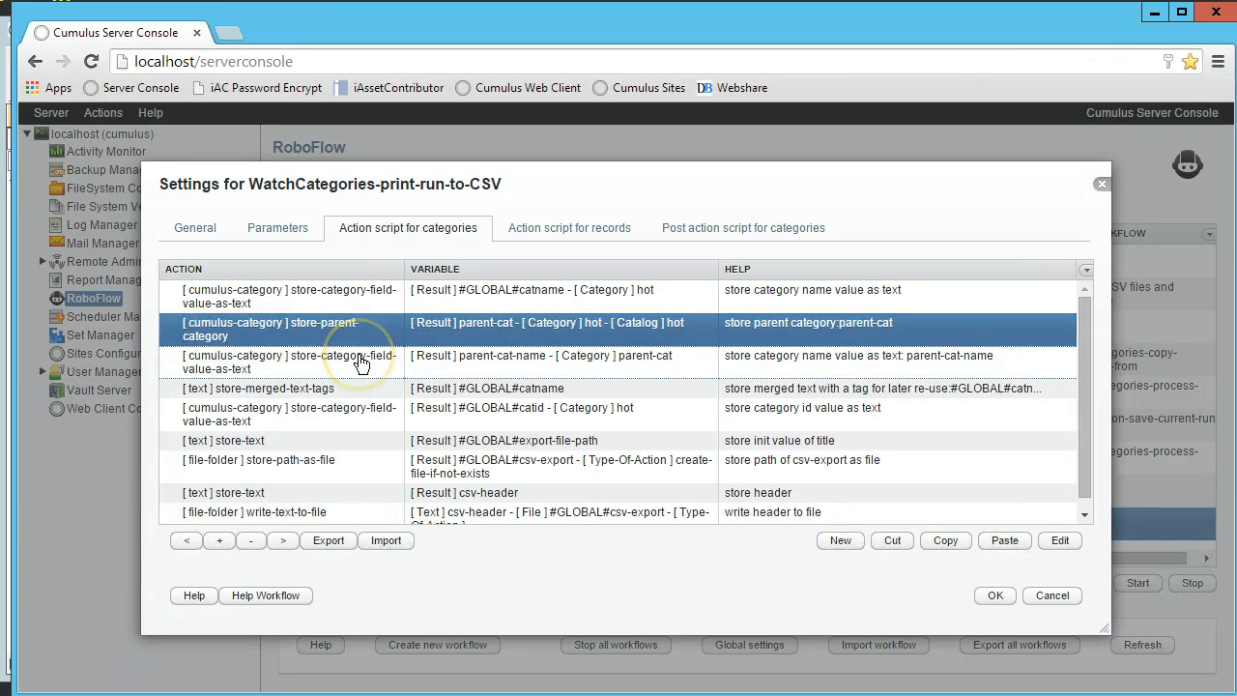
click(361, 361)
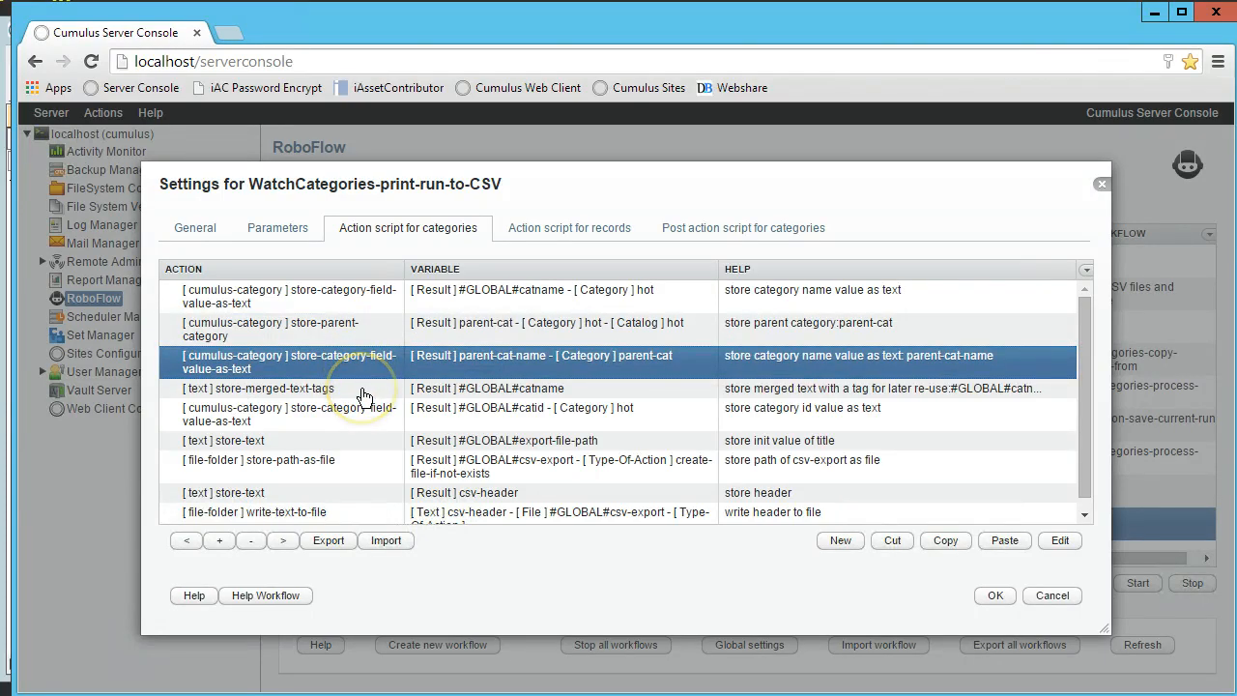
double_click(363, 392)
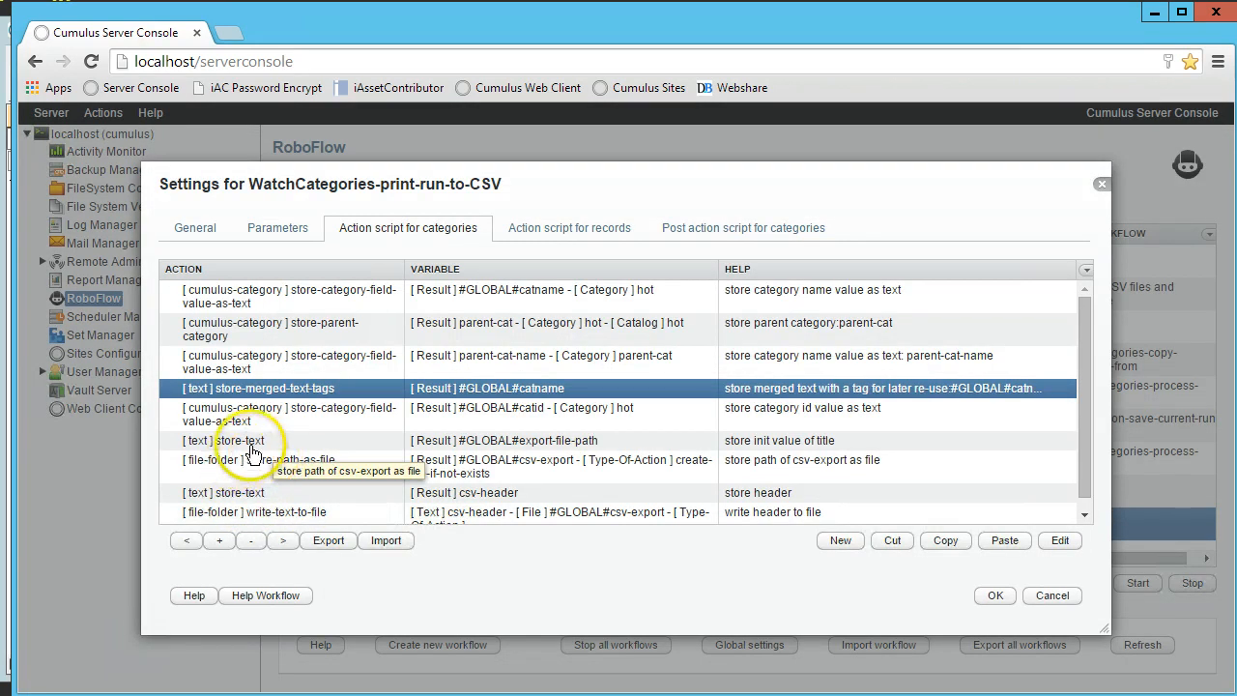
Insert "Press-run-" before DATETIME2 in the text stored by the #GLOBAL#export-file-path action
click(290, 443)
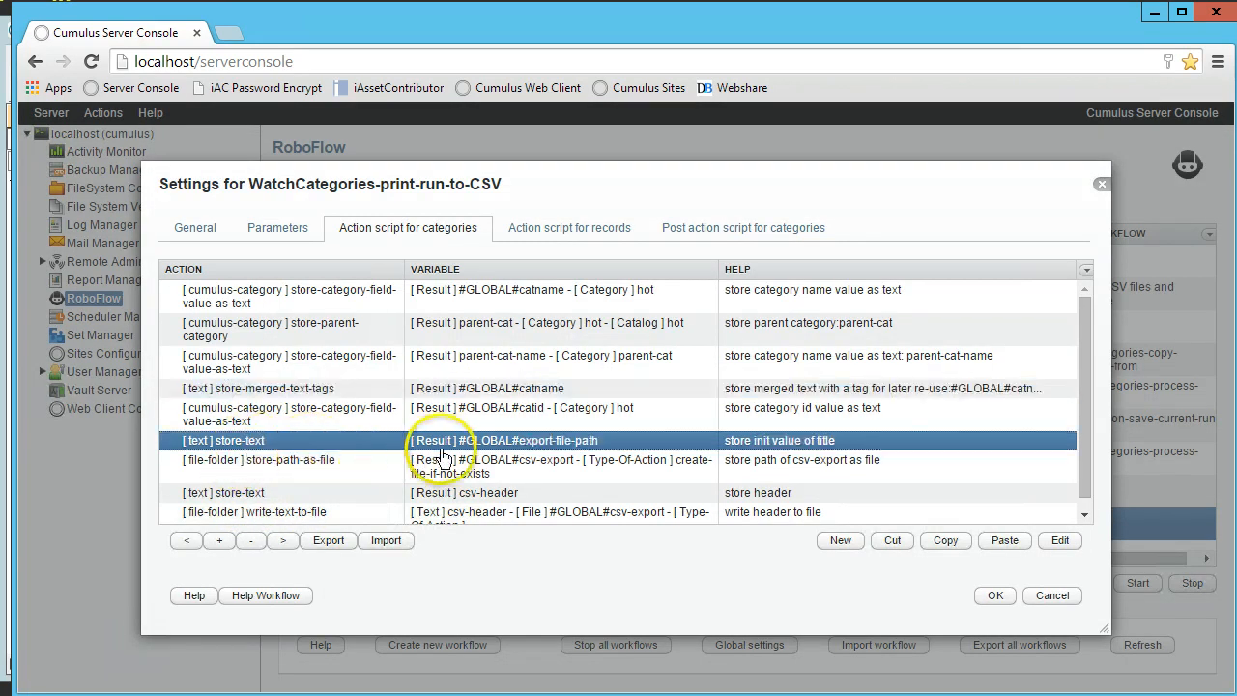
double_click(385, 448)
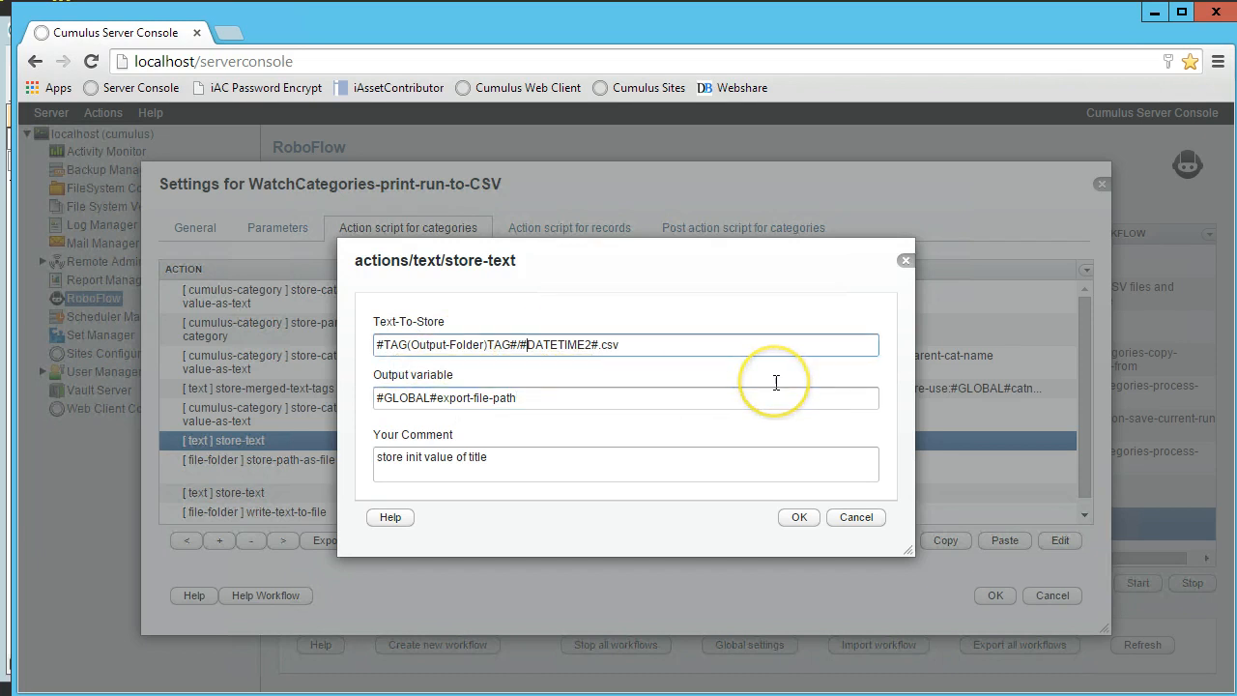
text(Press)
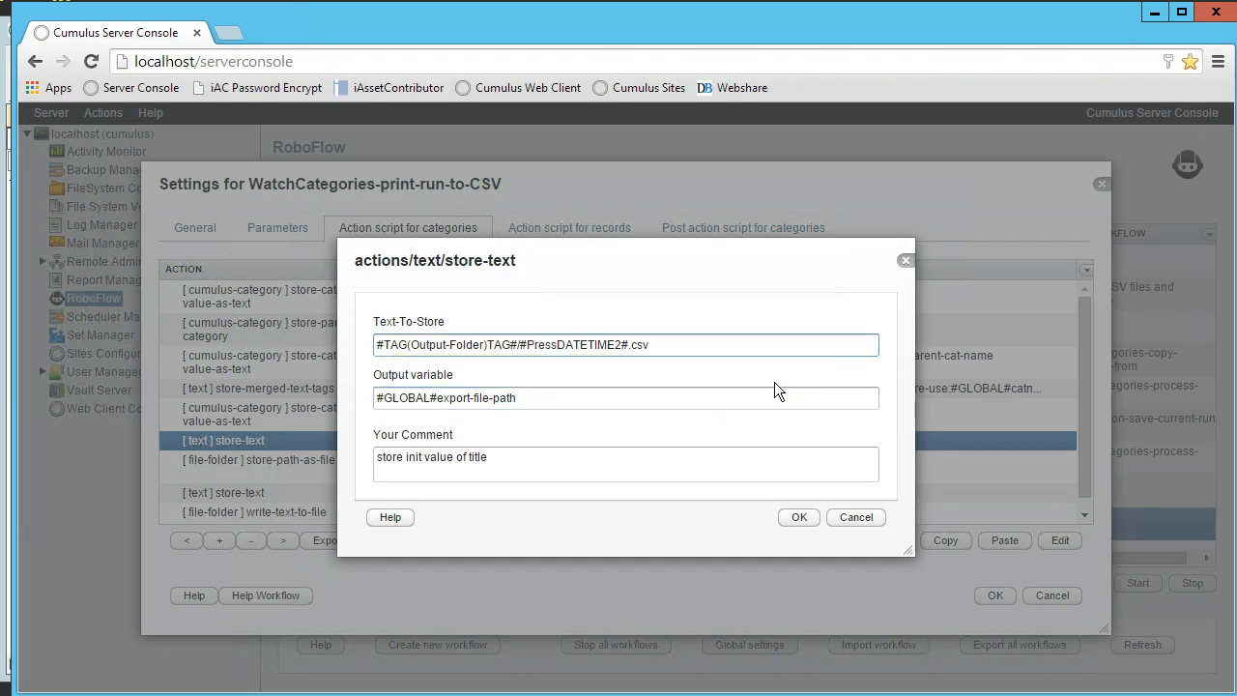
text(-run)
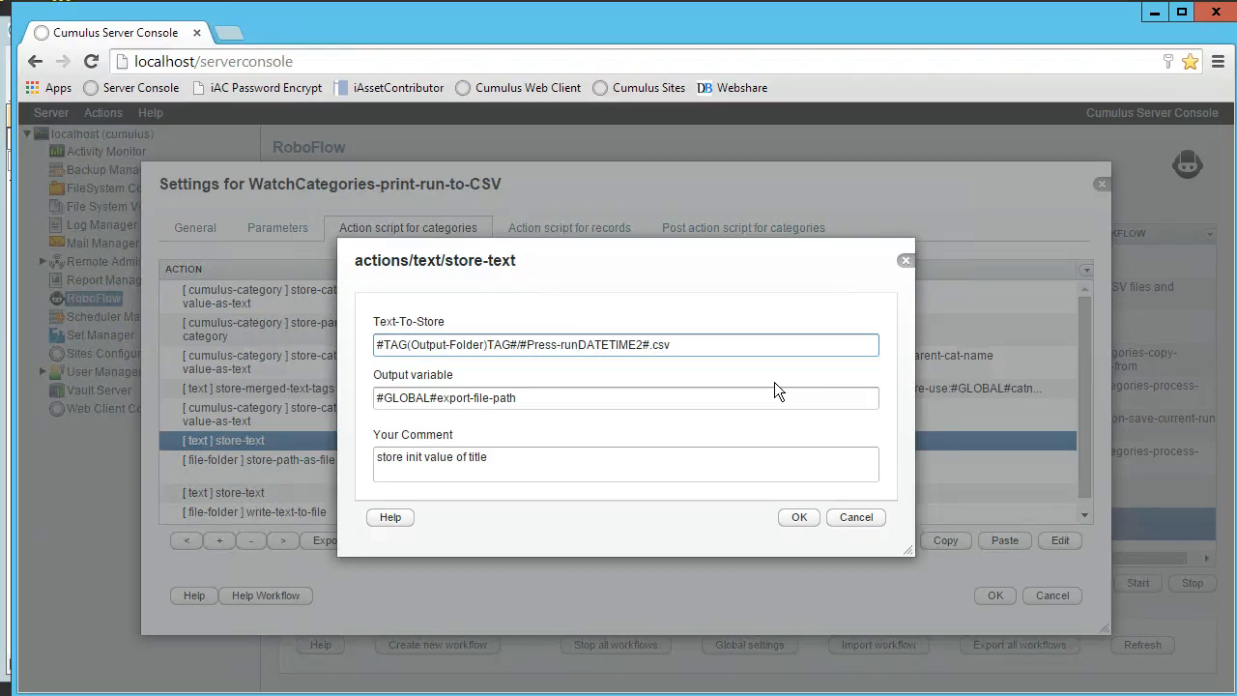
text(-)
Insert the #GLOBAL#catname tag and a hyphen between "Press-run-" and DATETIME2 in the export path text, and save the action
drag(607, 251, 841, 319)
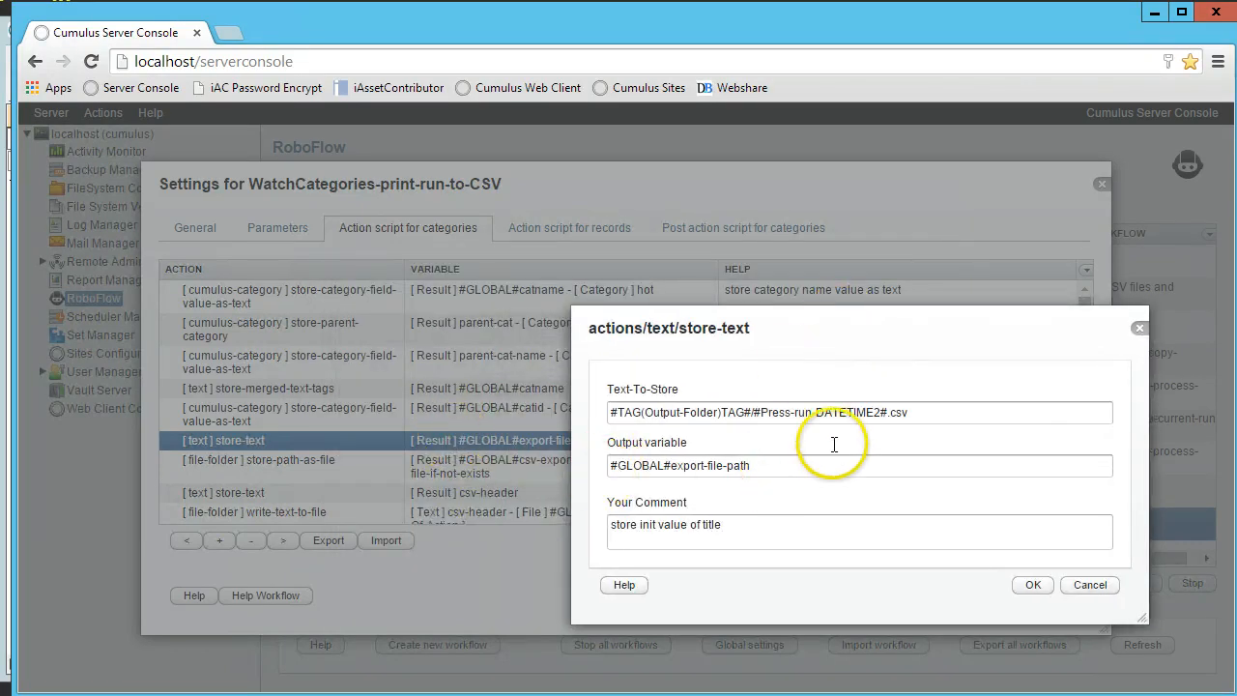
click(929, 412)
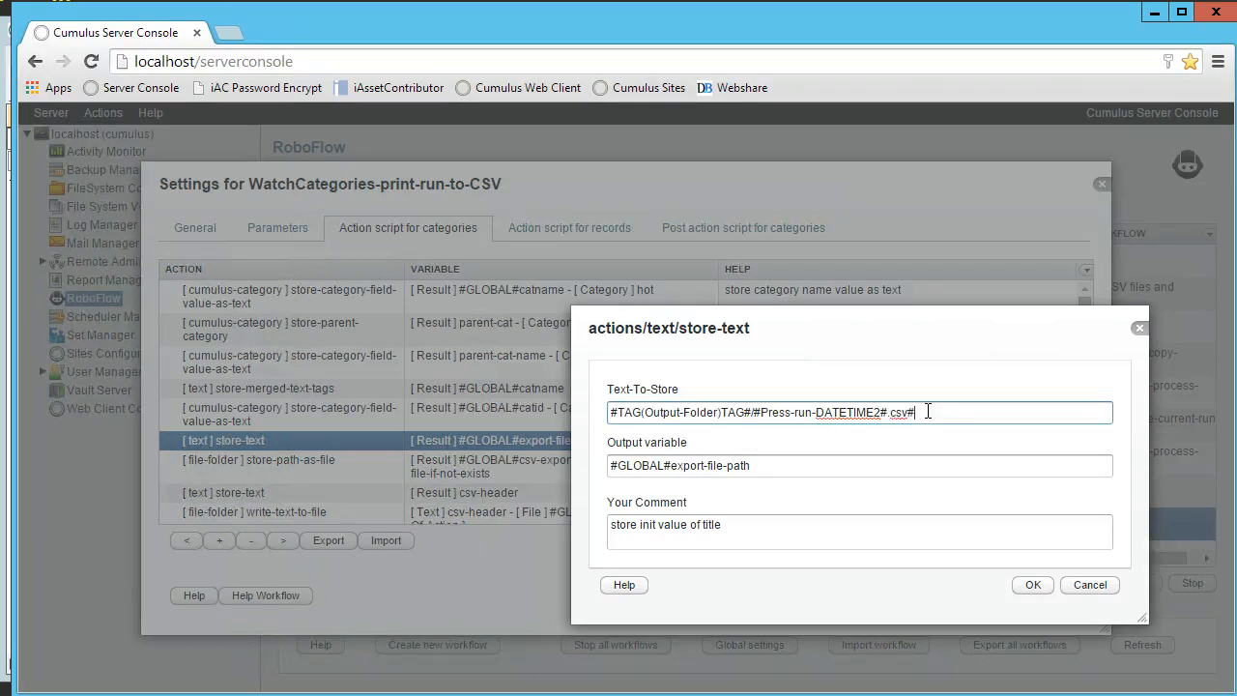
text(#)
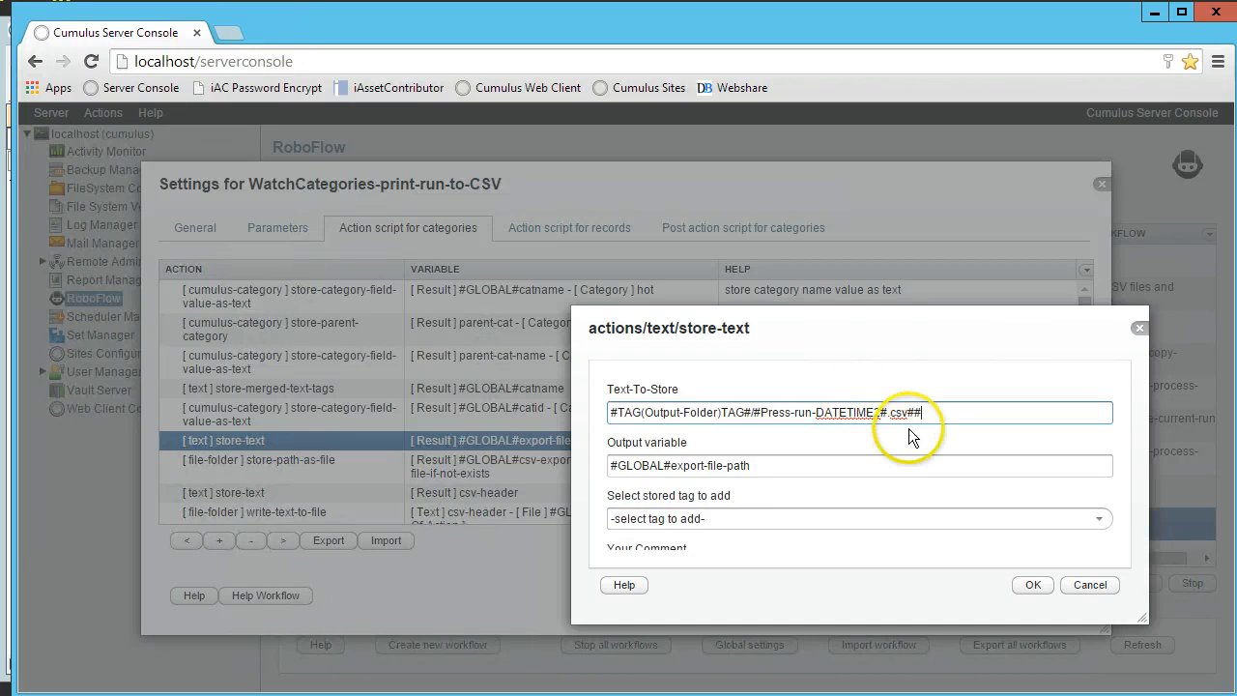
click(1099, 519)
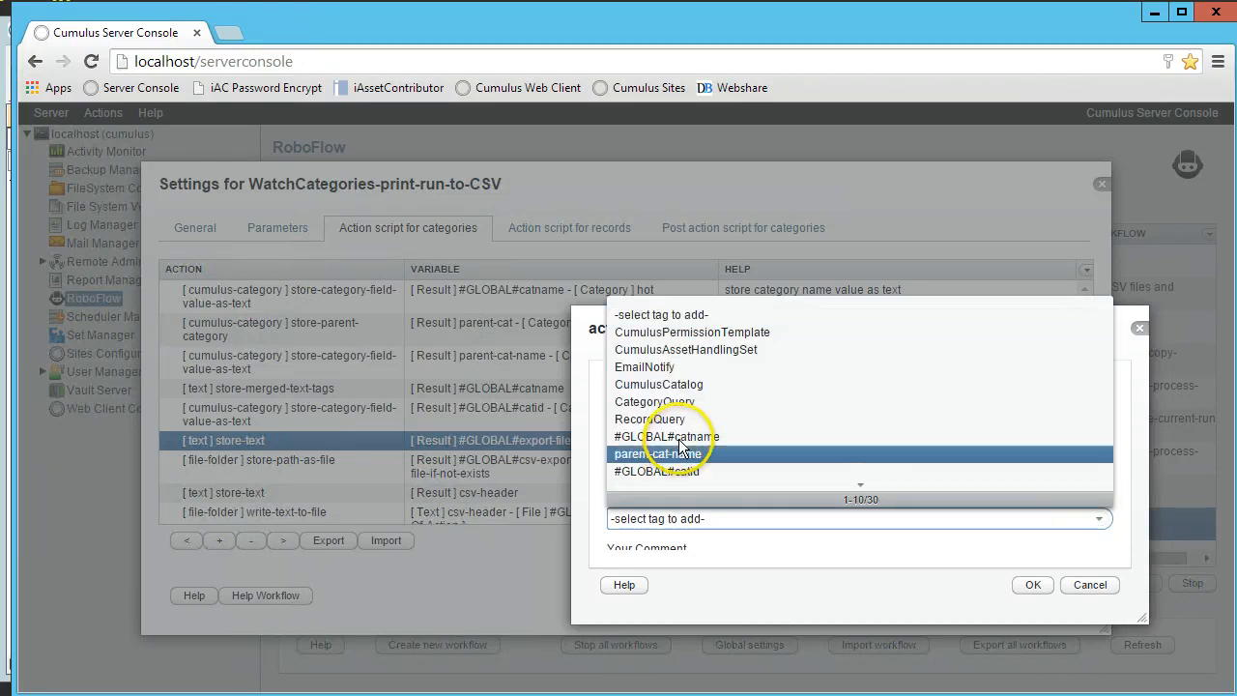
click(881, 437)
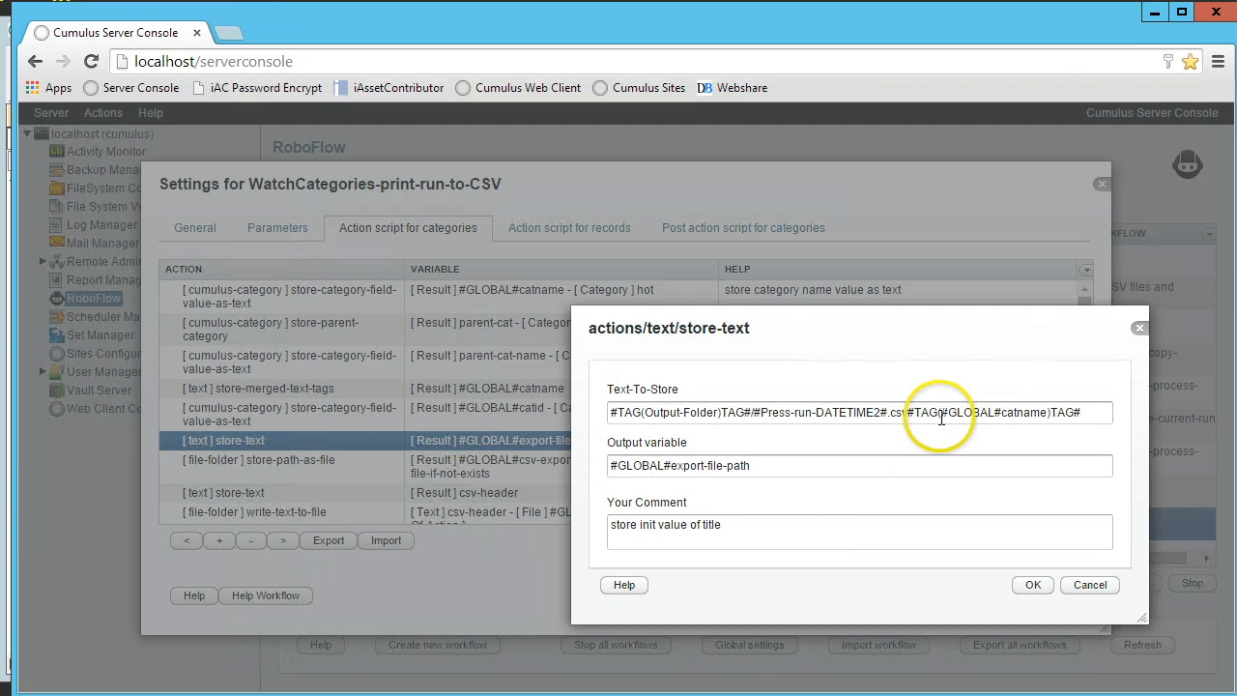
drag(908, 412, 1103, 416)
key(ctrl+c)
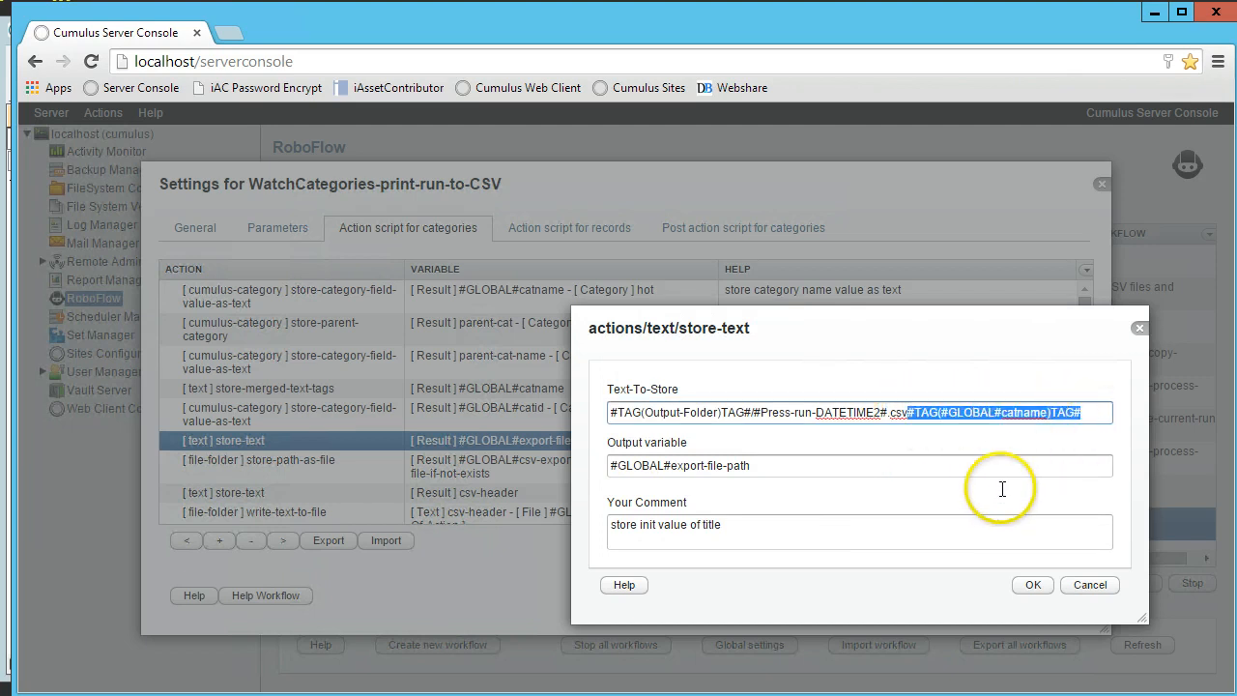
key(BackSpace)
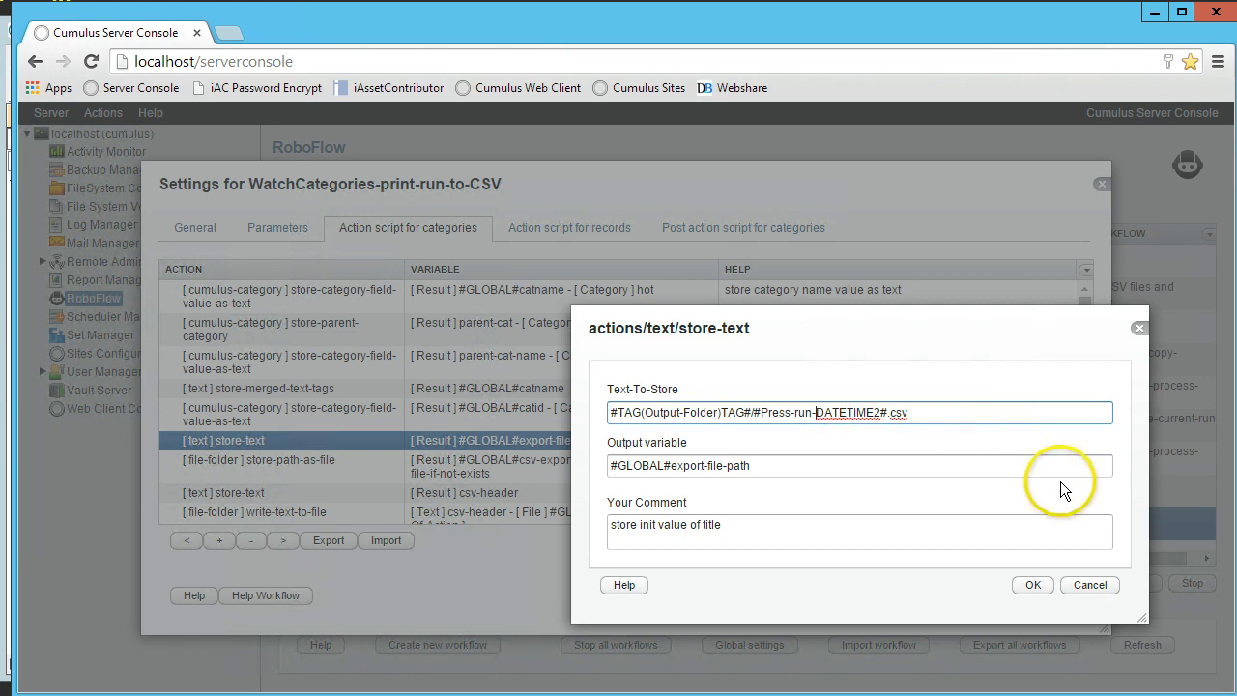
key(ctrl+v)
text(-)
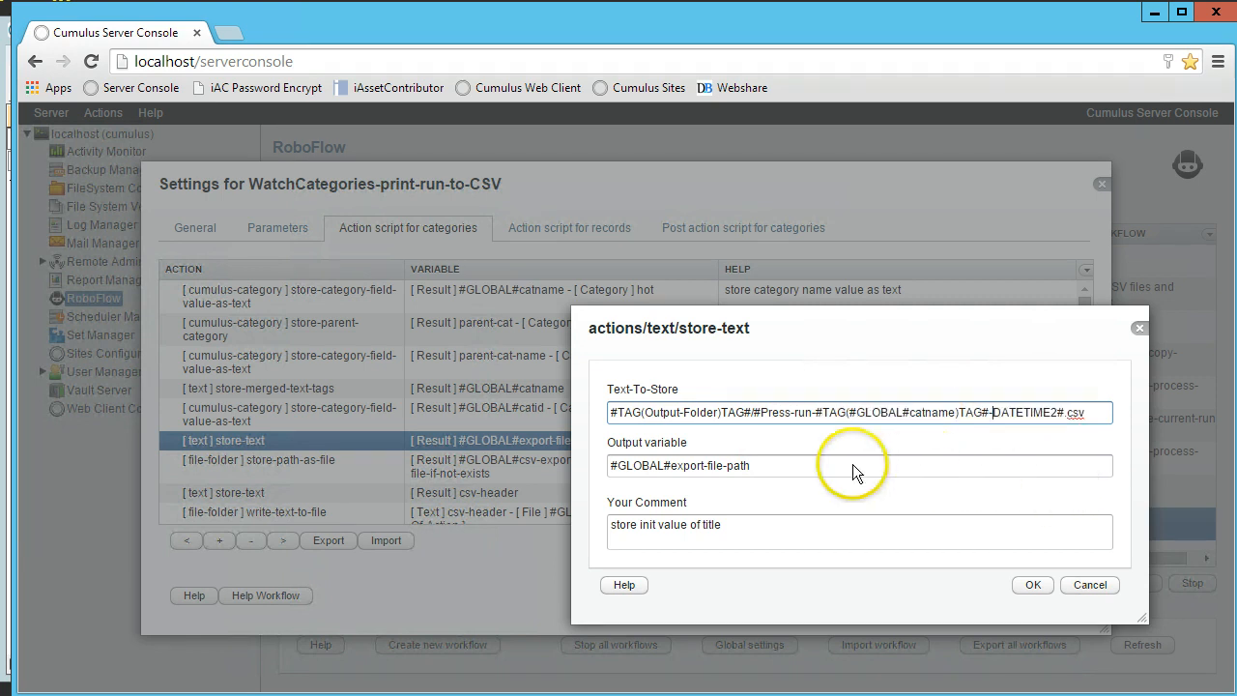
click(1025, 582)
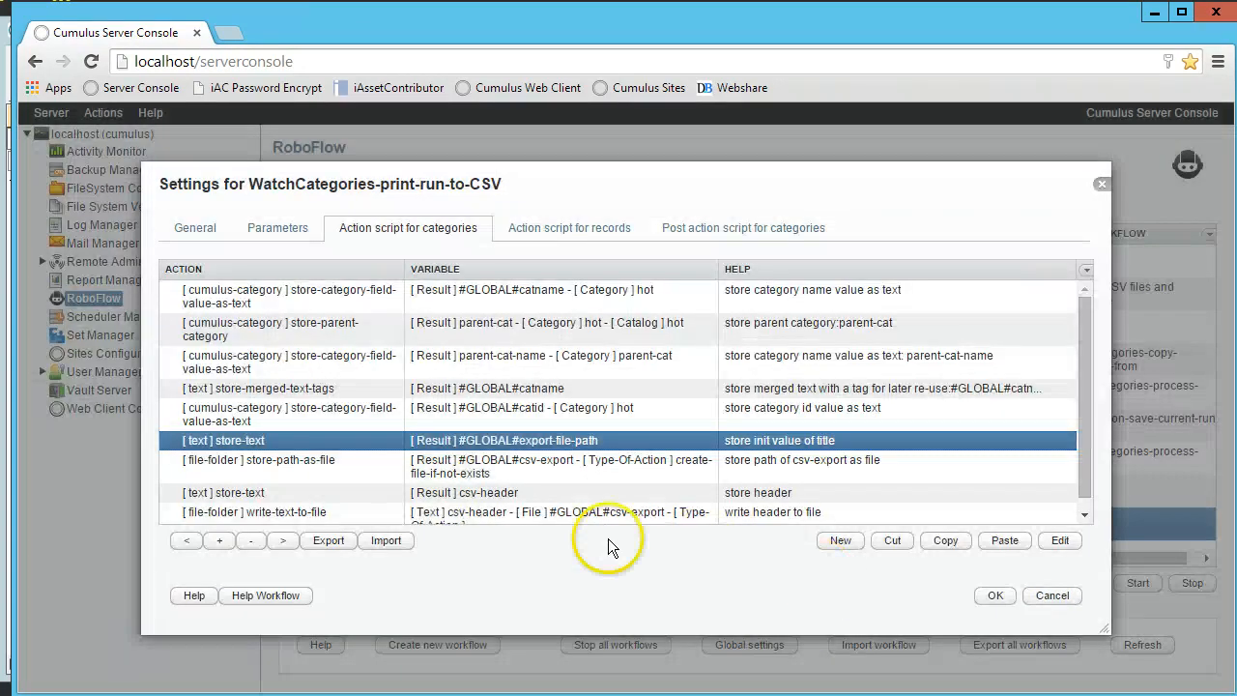
Inspect the settings of the store-path-as-file action for #GLOBAL#csv-export and the store-text action for csv-header
click(477, 438)
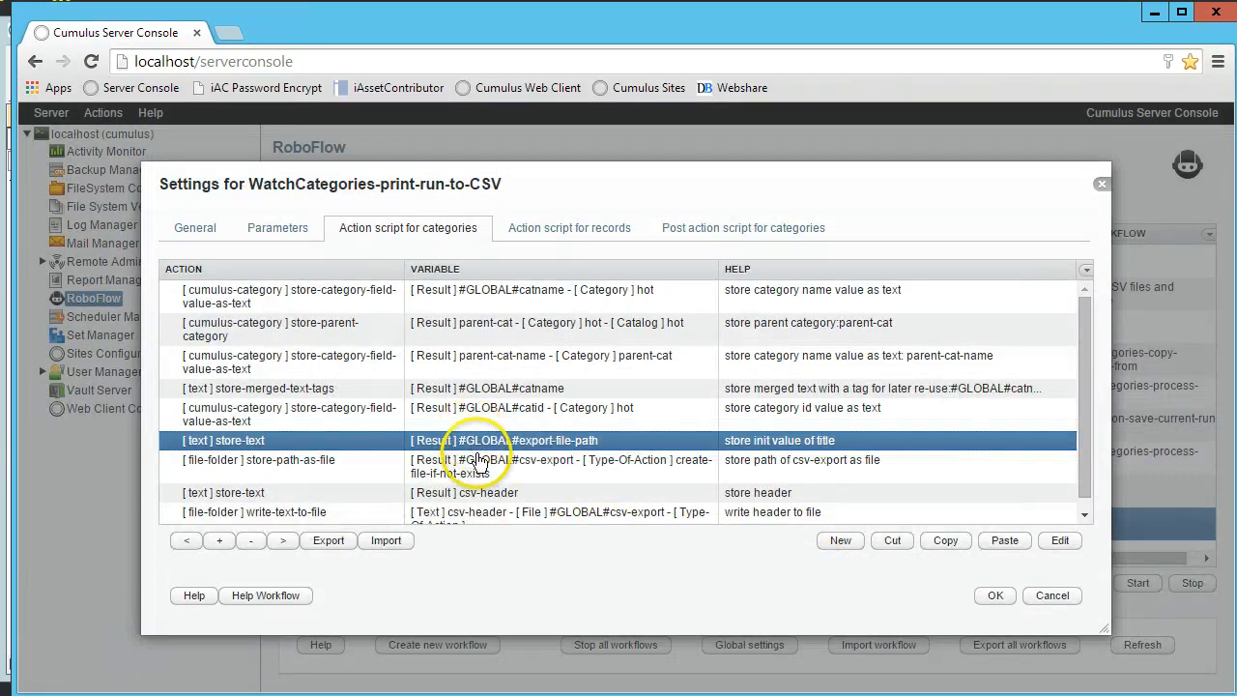
double_click(479, 463)
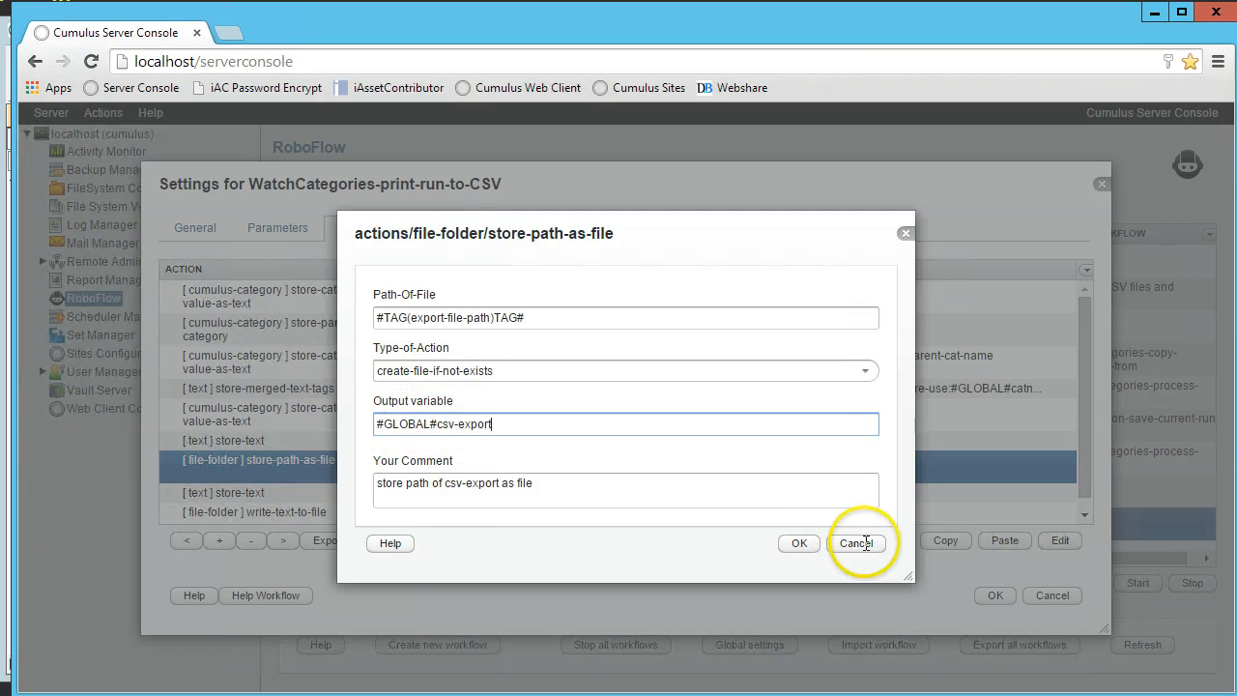
click(797, 543)
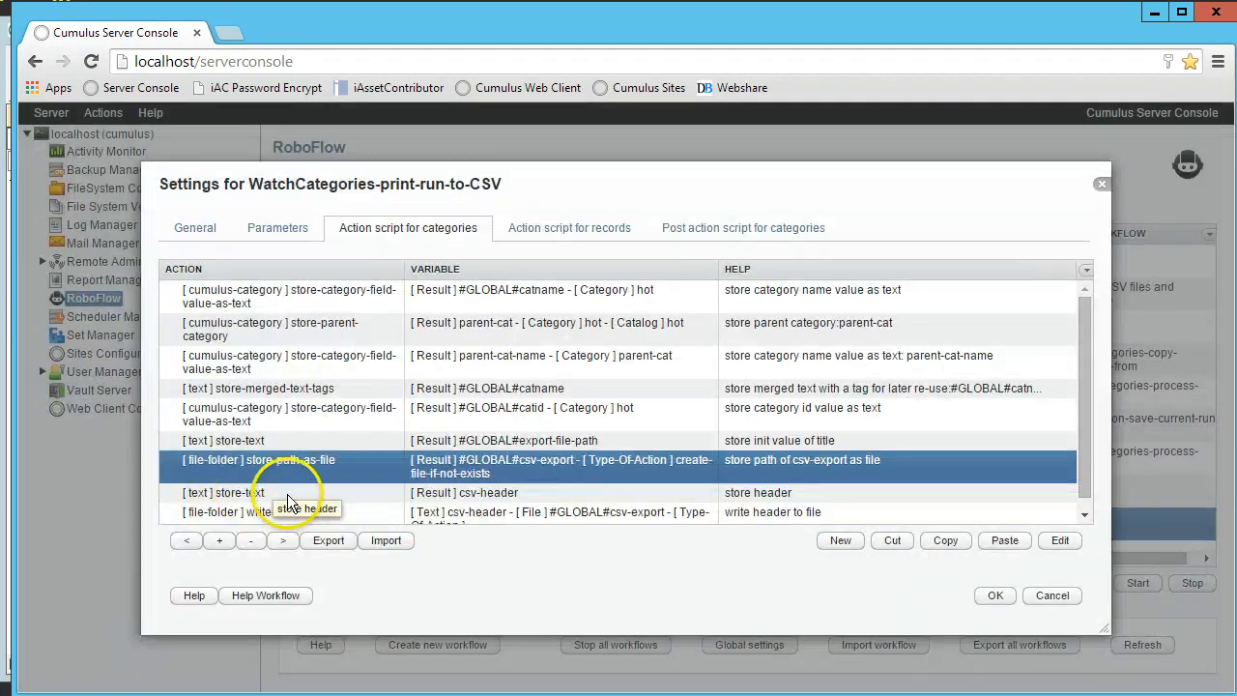
double_click(287, 494)
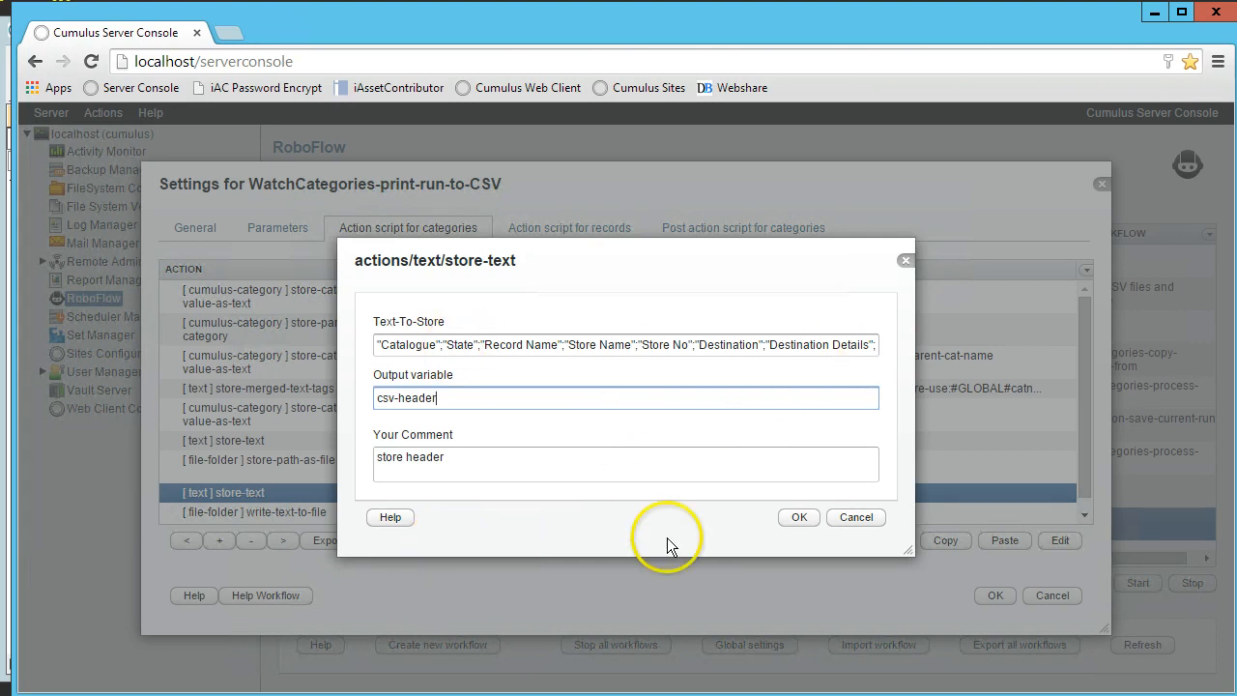
click(793, 520)
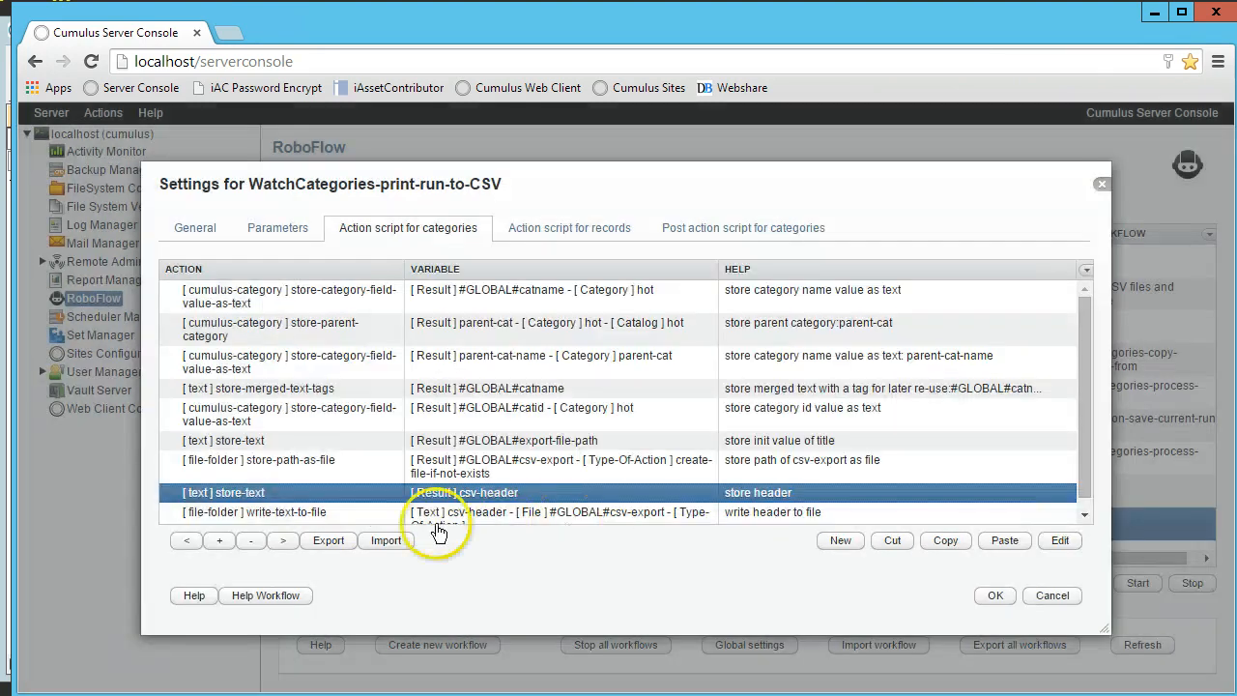
Inspect the settings of the write-text-to-file action that writes the CSV header to the export file
click(450, 516)
click(1034, 512)
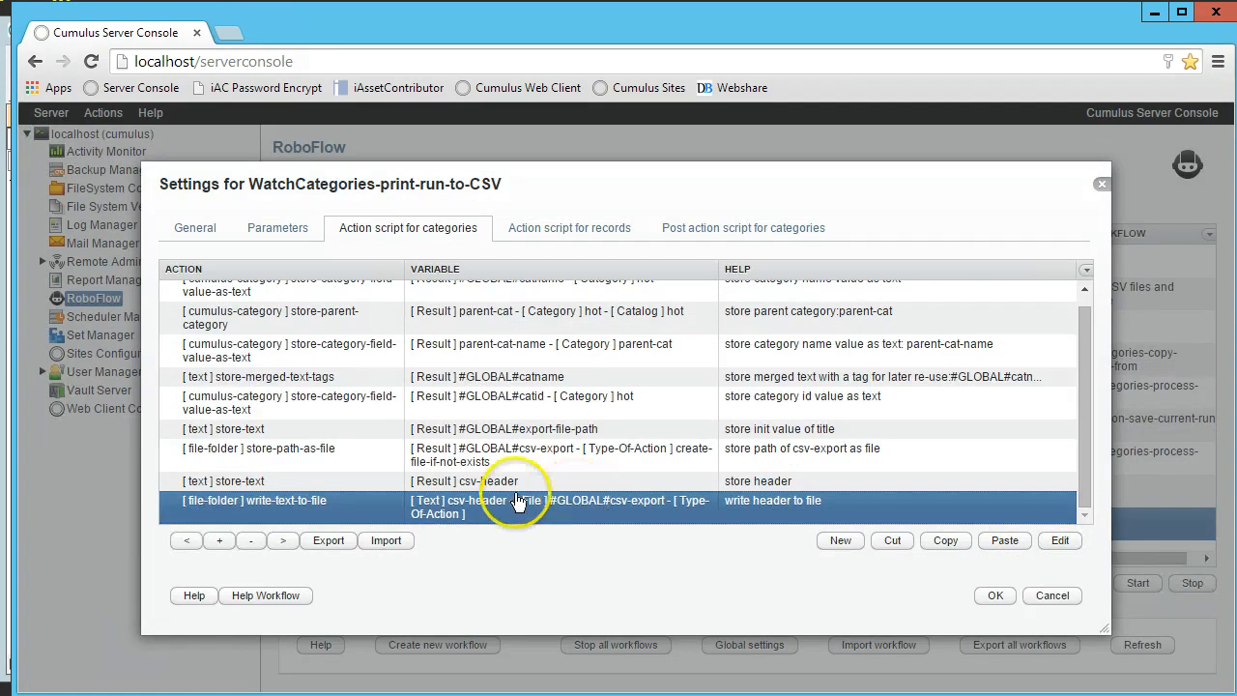
double_click(654, 514)
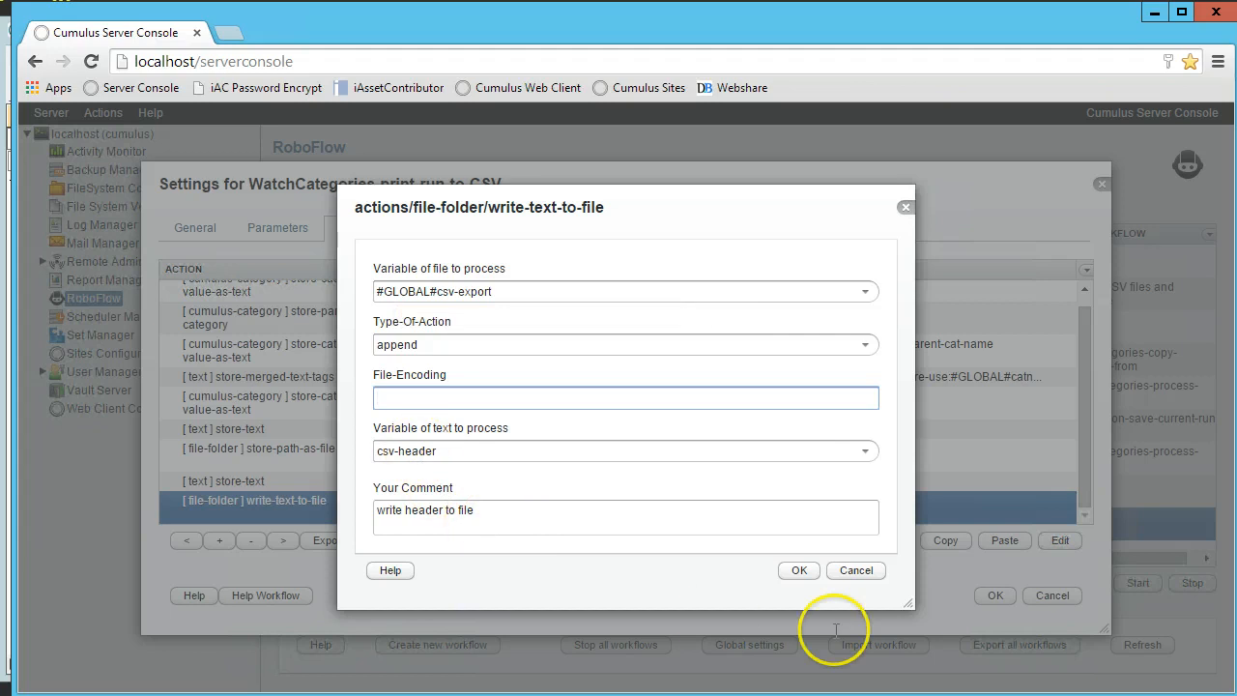
click(828, 576)
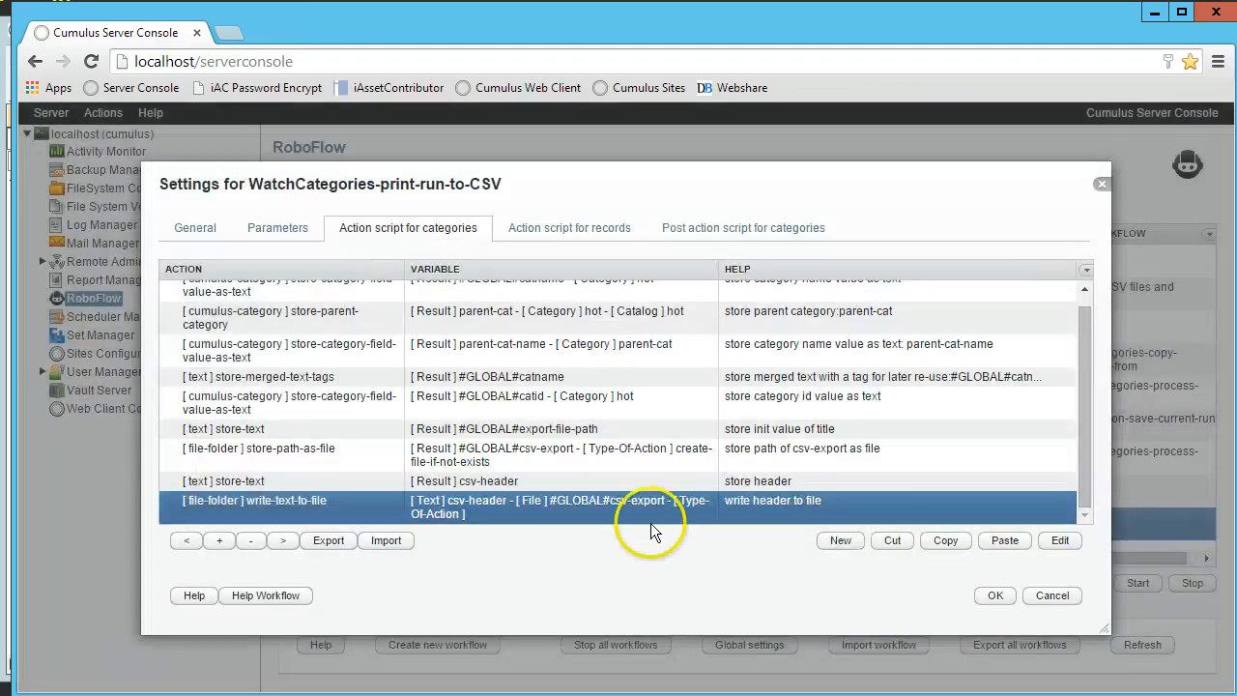
Show the action script for records and review its actions from the record field values through opening the run-items table field
click(567, 232)
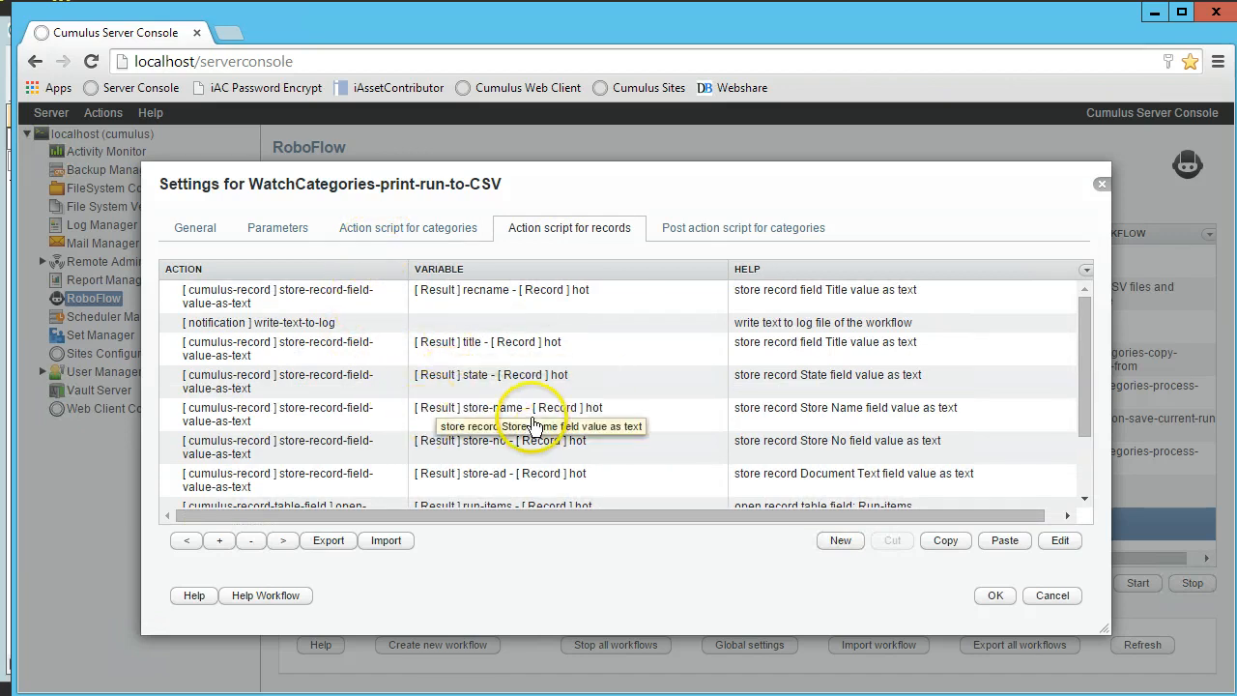
click(688, 414)
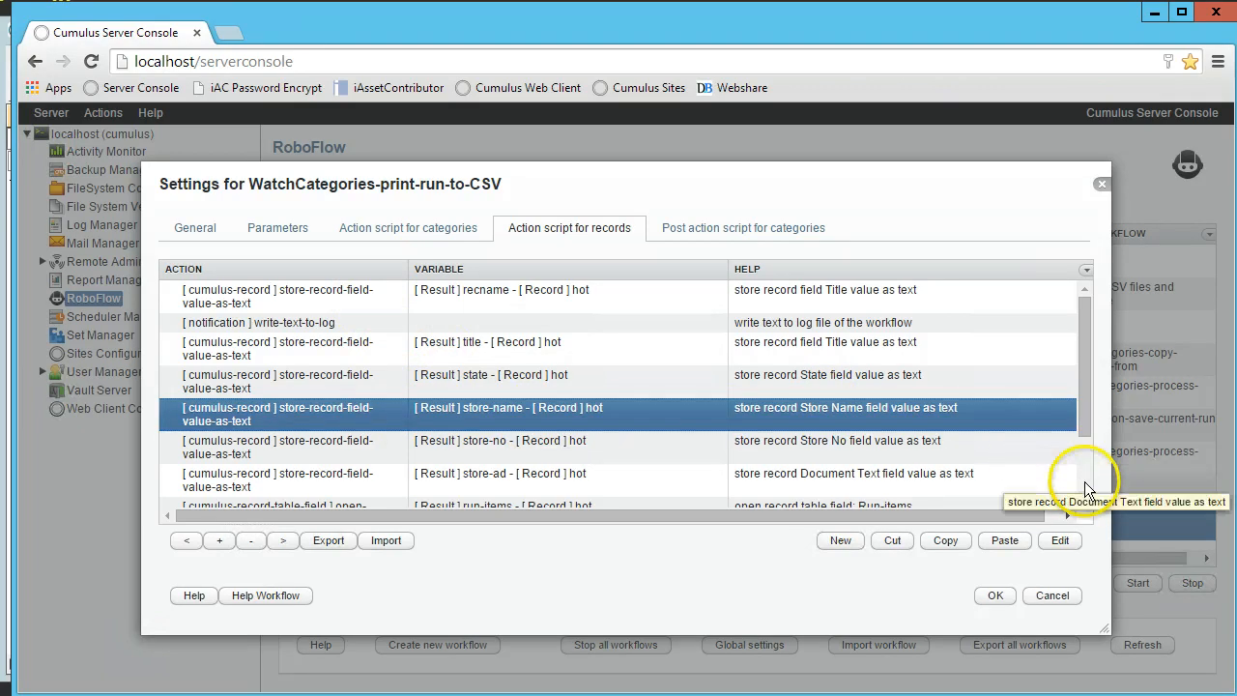
scroll(1086, 475, down, 1)
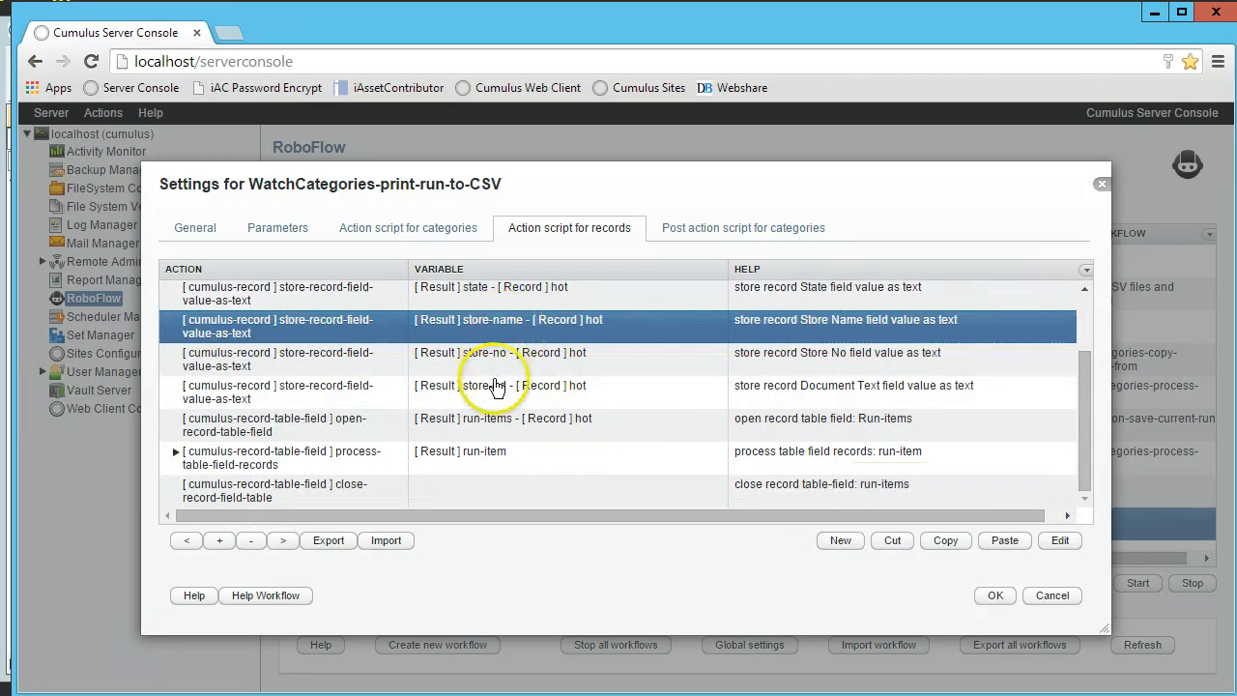
click(536, 402)
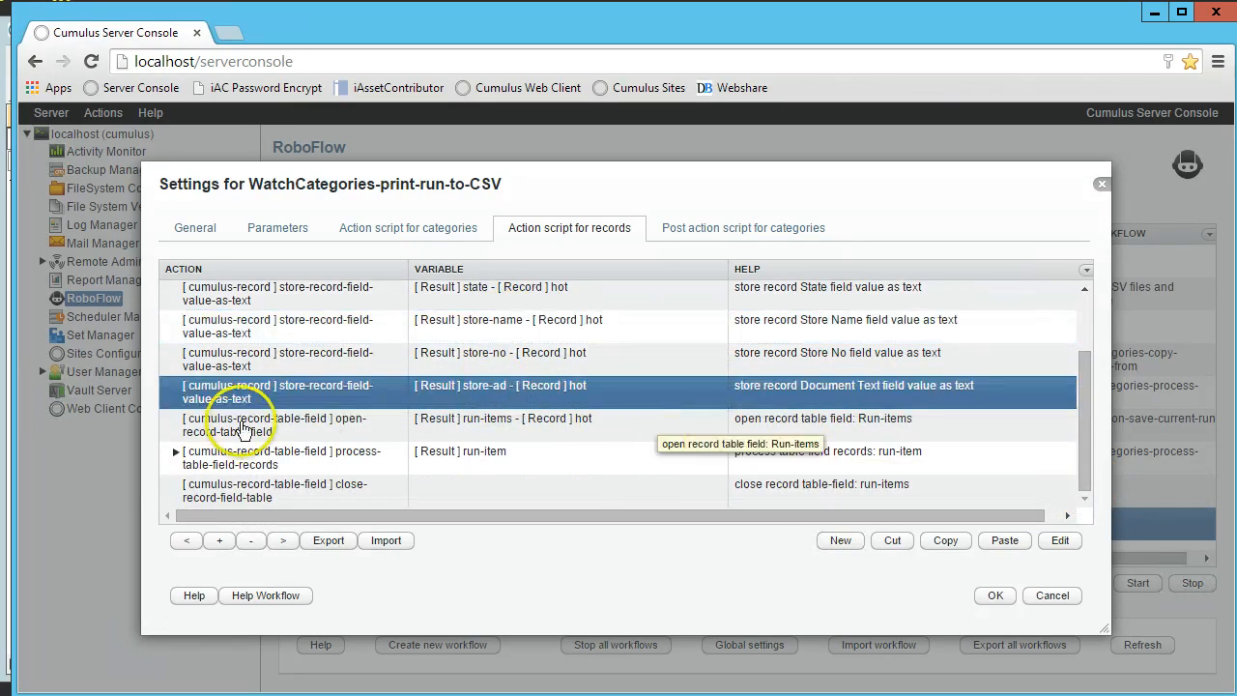
click(271, 429)
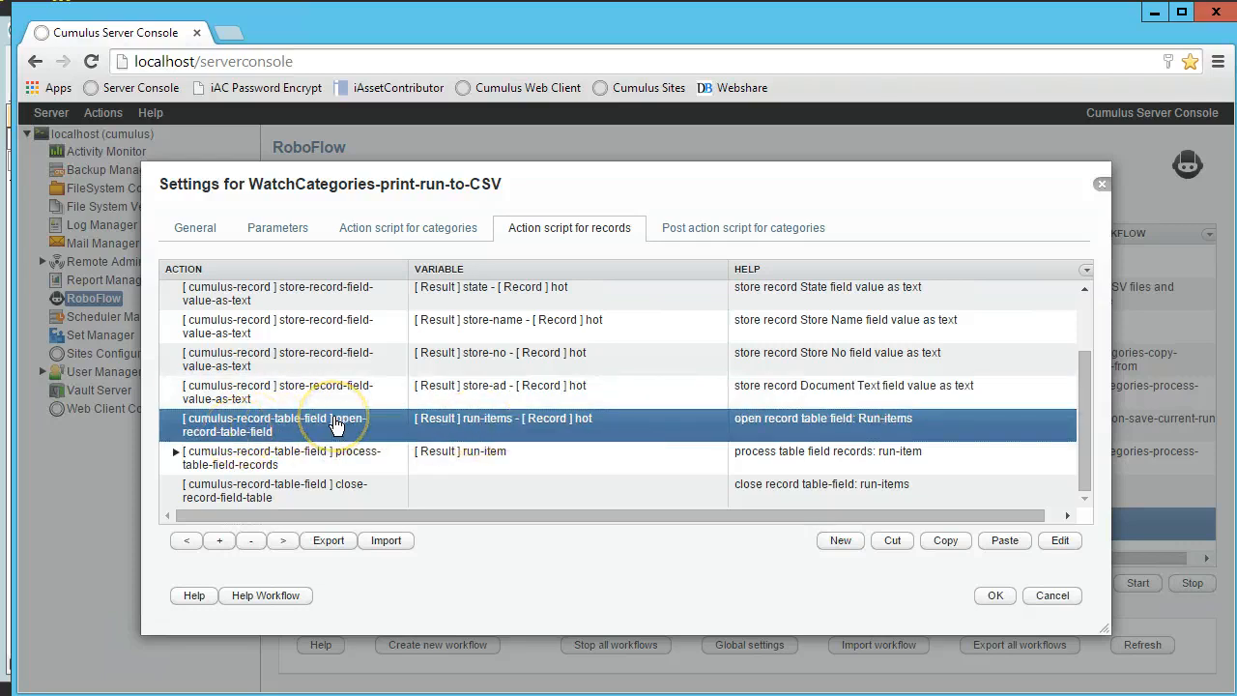
double_click(533, 430)
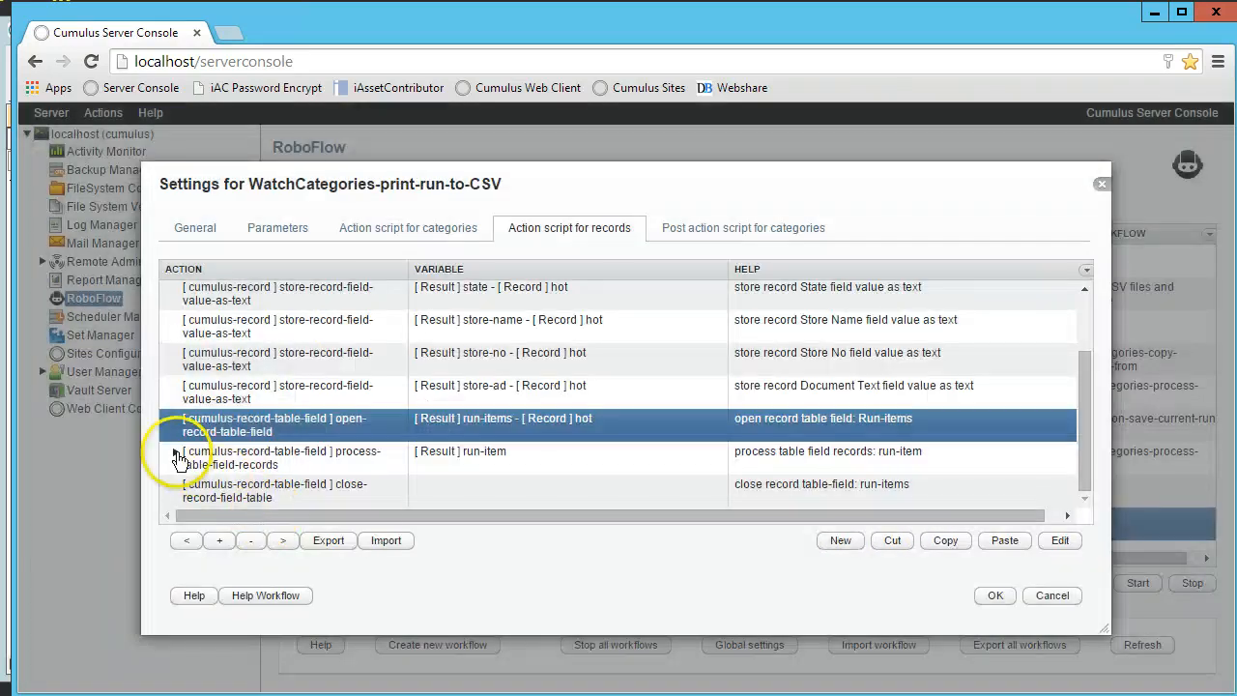
Expand the process-table-field-records action, inspect its optional catalogue query, and review the nested actions that store the table field values
click(176, 452)
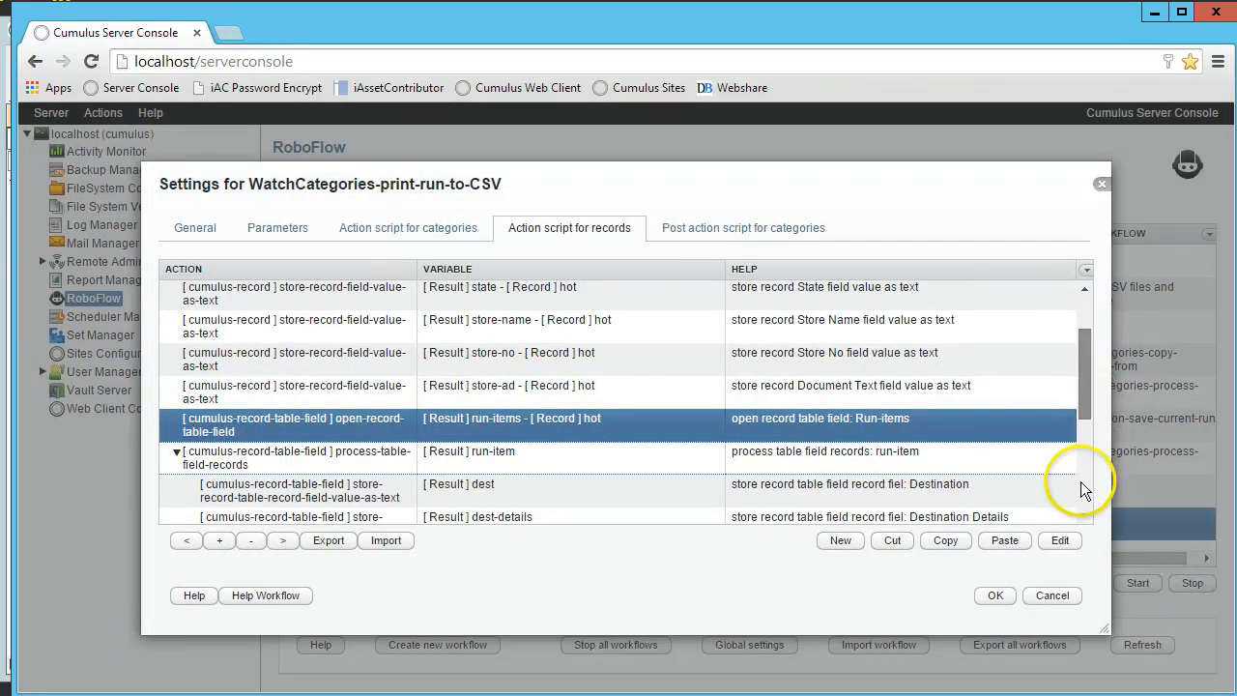
click(1081, 483)
drag(1081, 485, 1081, 448)
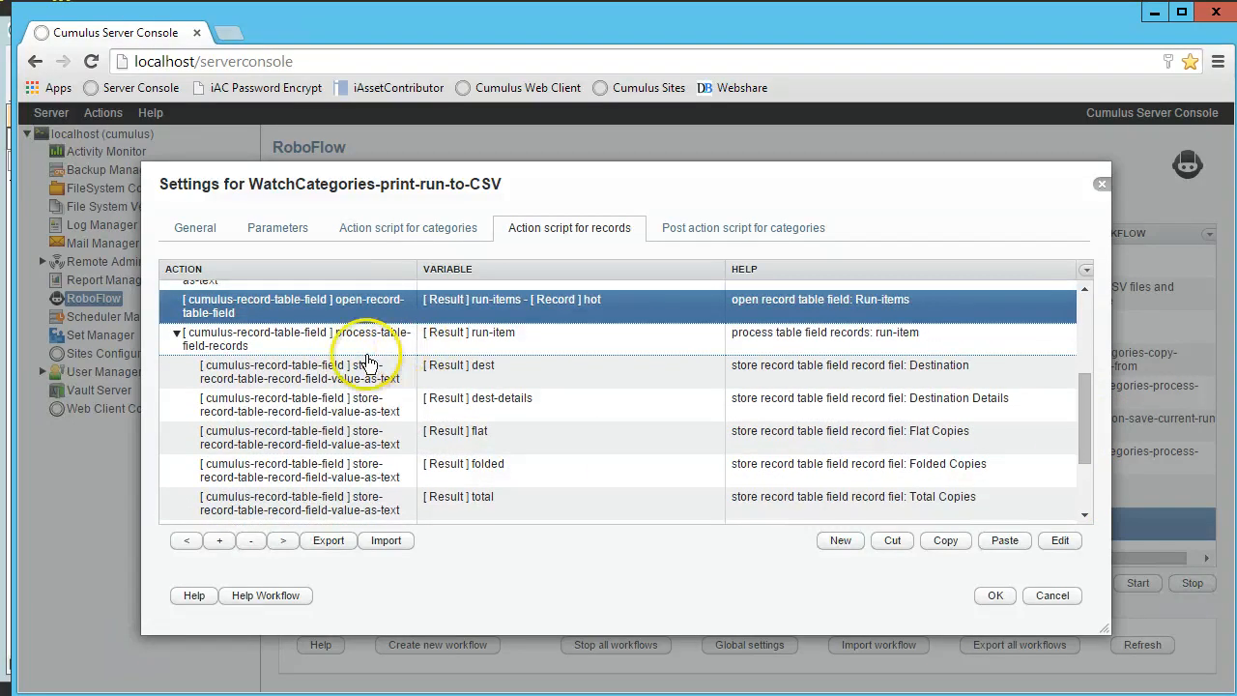
click(338, 346)
double_click(407, 353)
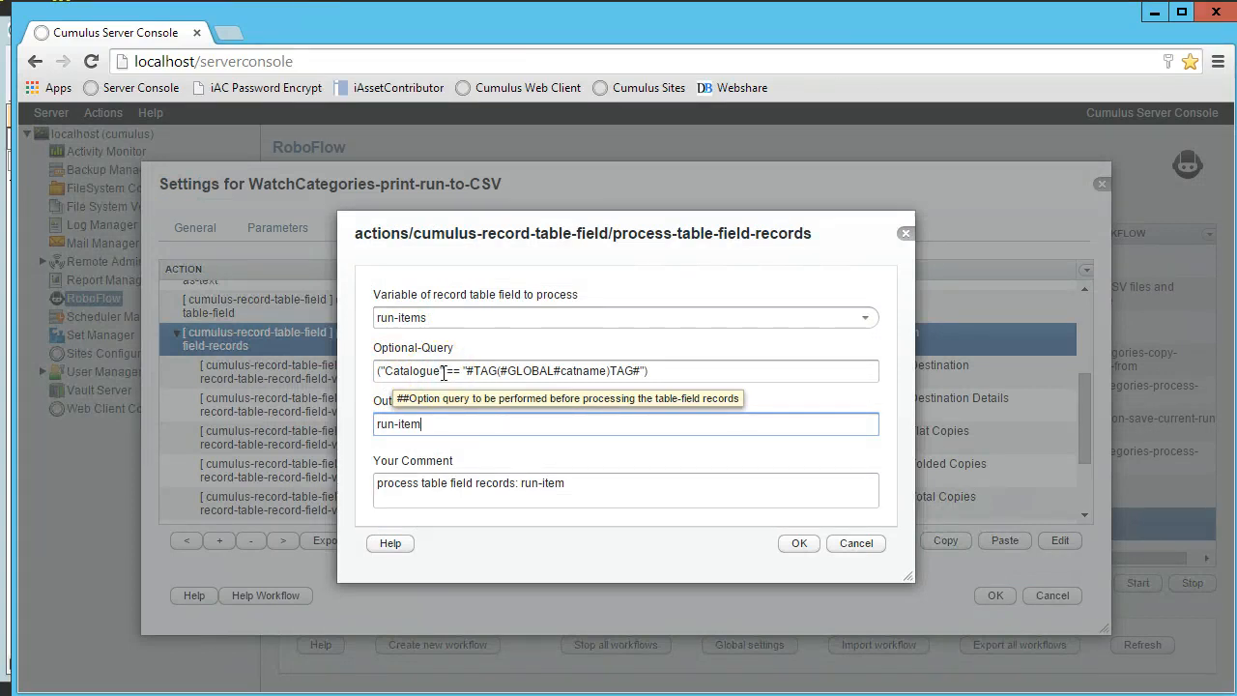
click(575, 373)
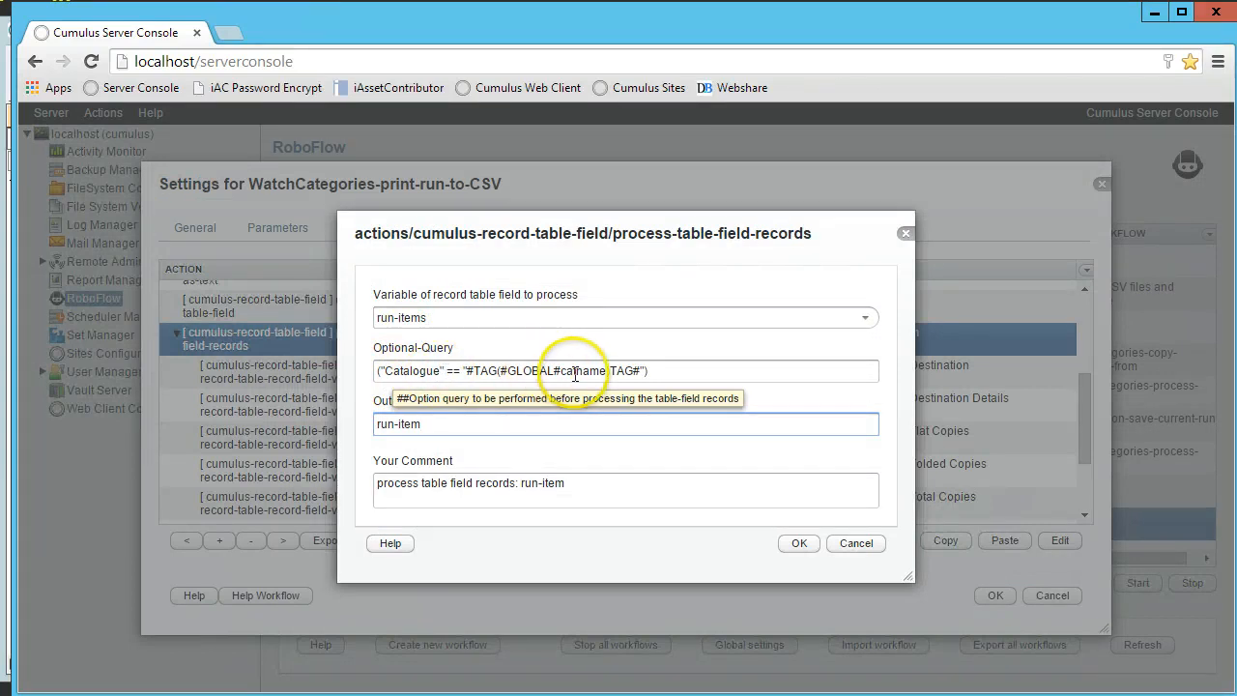
click(856, 543)
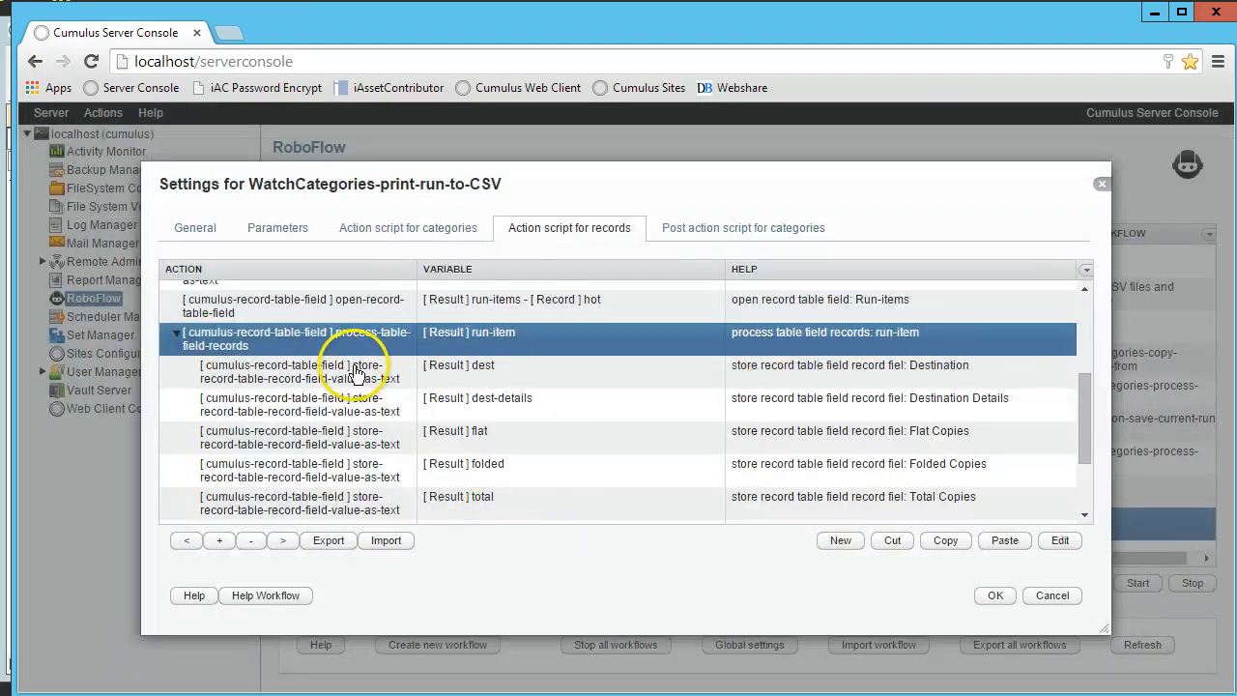
click(356, 374)
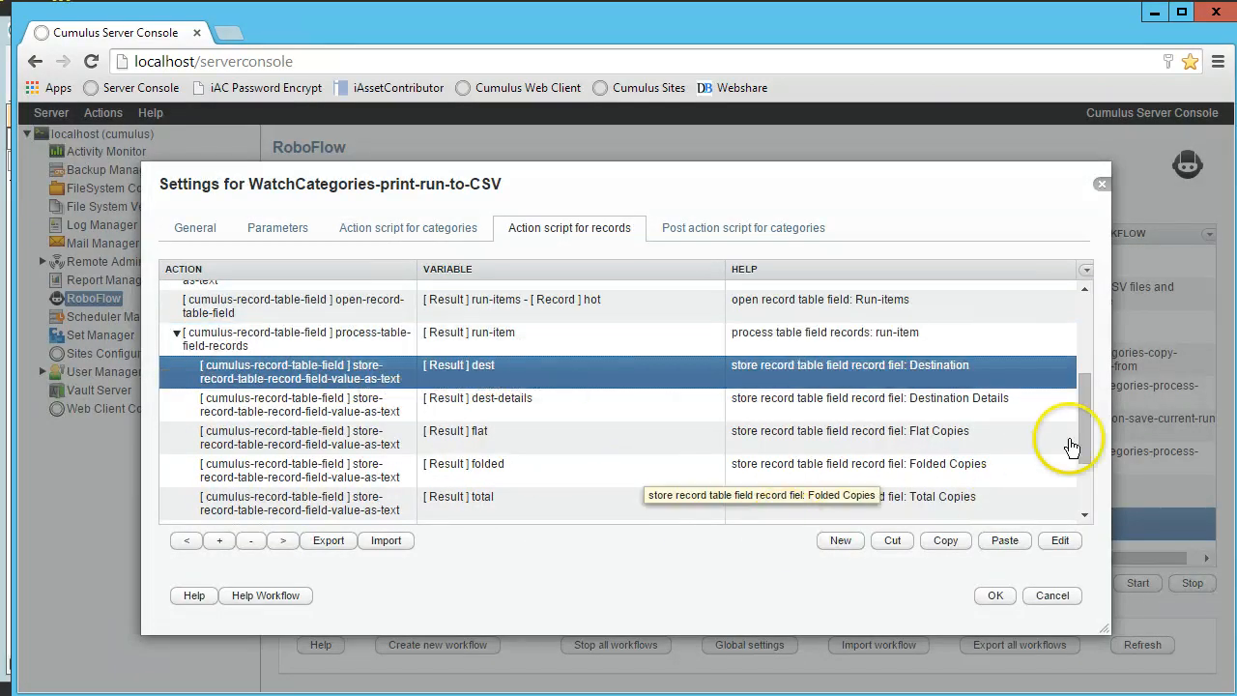
drag(1085, 419, 1088, 440)
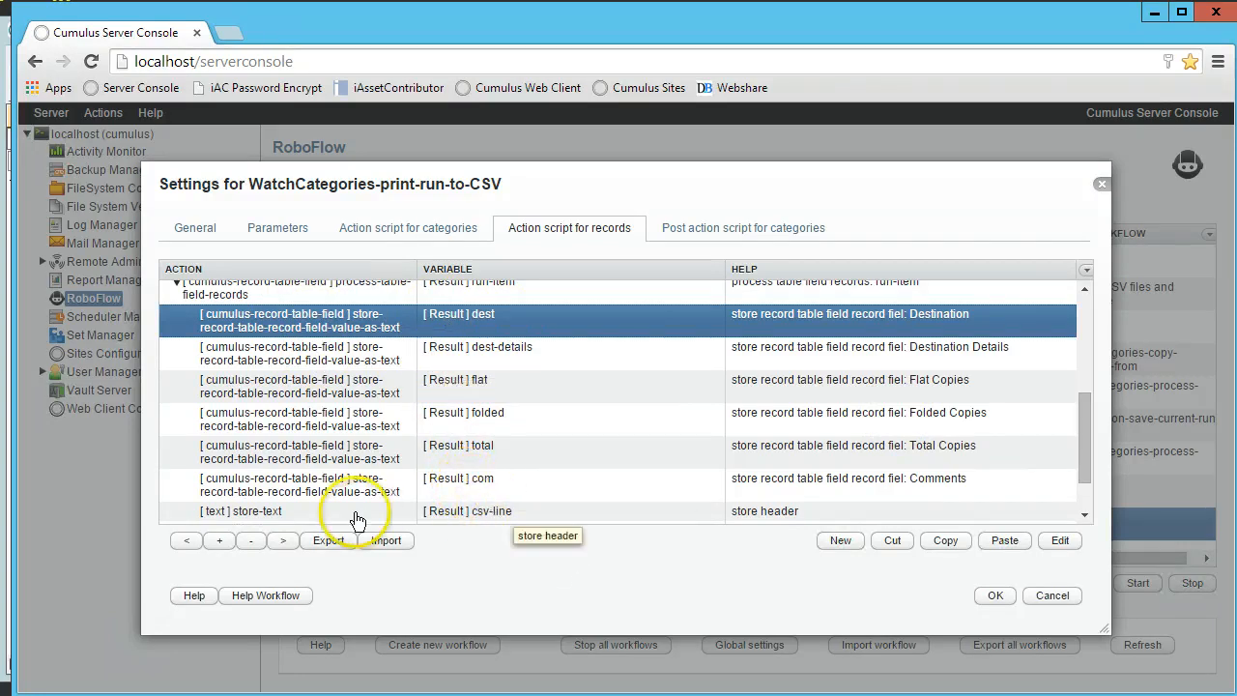
In the csv-line store-text action, copy "#TAG(" from the state tag and insert it before #GLOBAL#catname
double_click(352, 515)
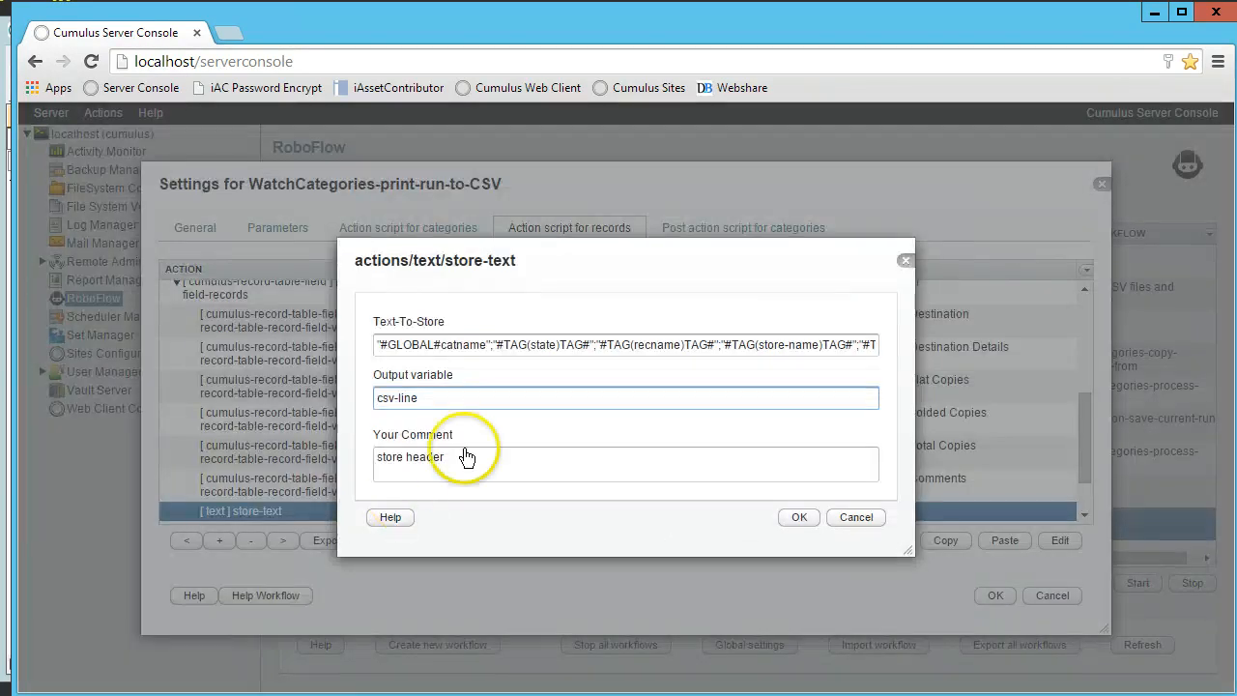
click(381, 345)
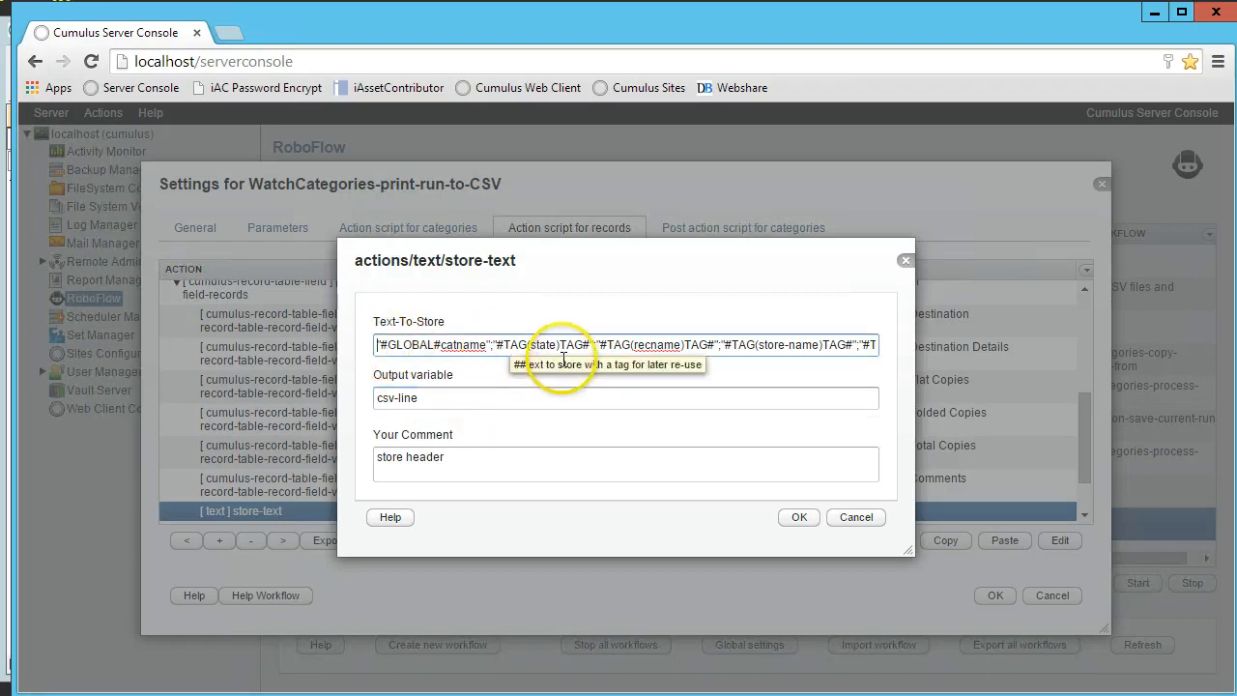
key(shift+Right)
key(shift+Right)
key(shift+Right)
key(shift+Right)
key(shift+Right)
key(ctrl+c)
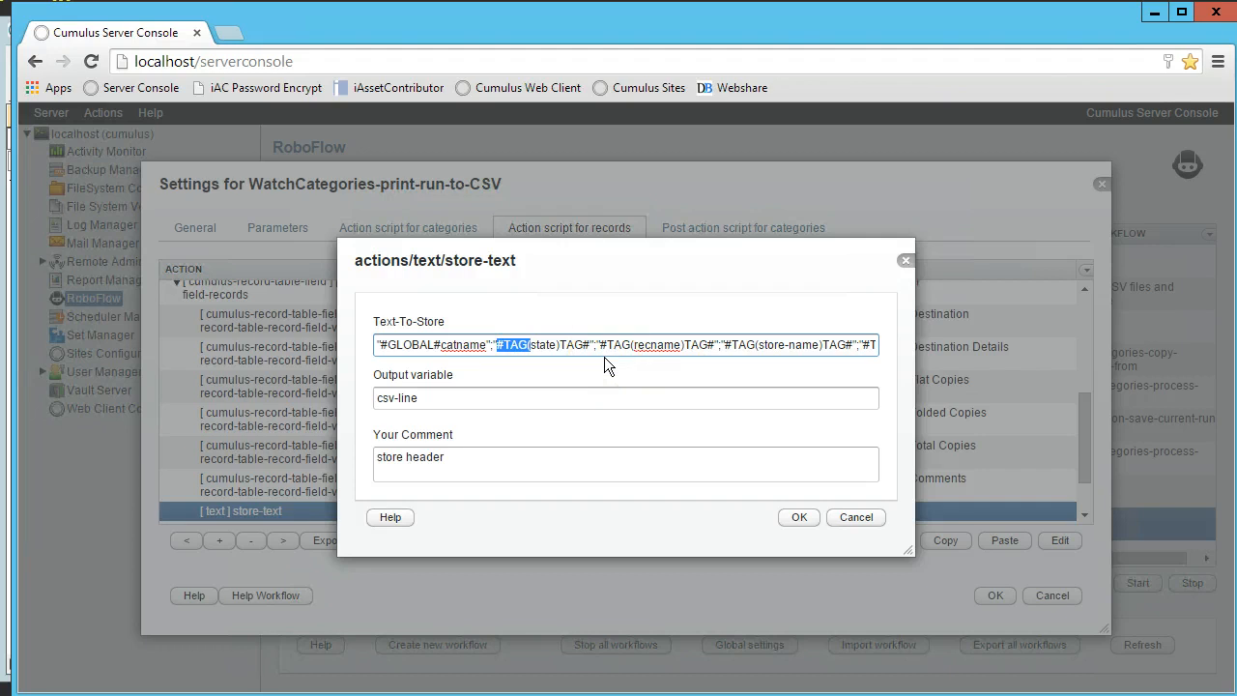
key(Left)
key(Left)
key(Left)
key(Left)
key(Left)
key(Left)
key(Left)
key(Left)
key(Left)
key(Left)
key(ctrl+v)
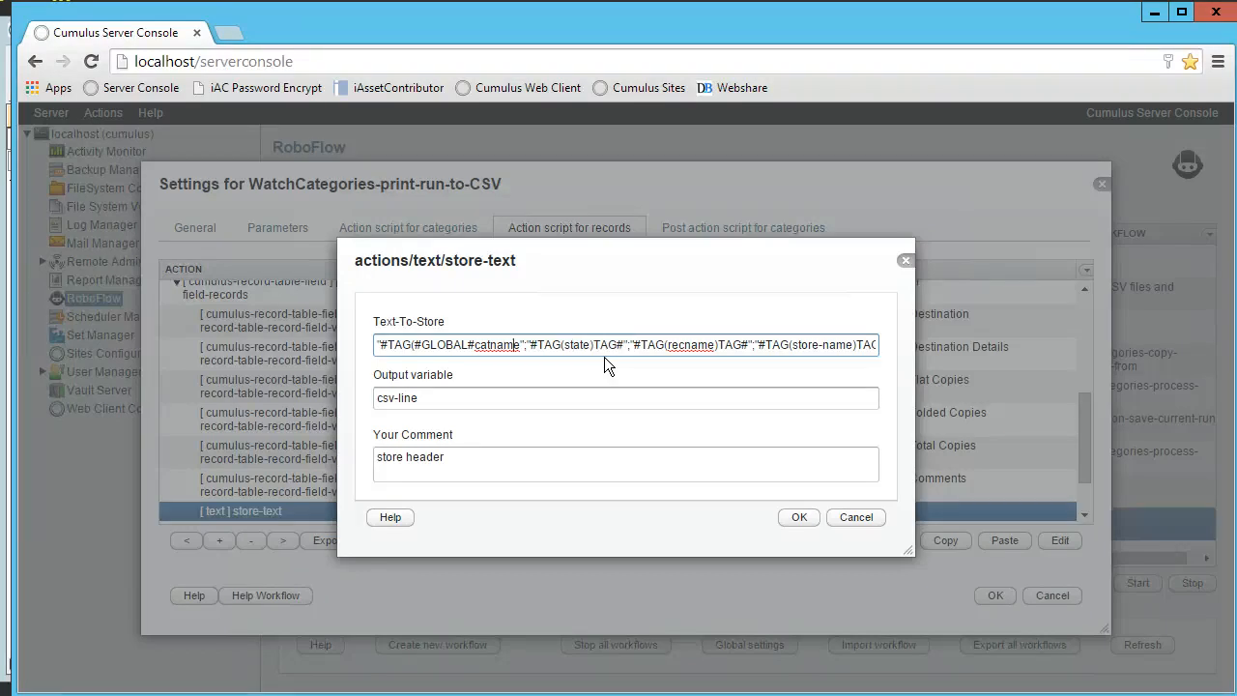
Insert ")TAG#" after #GLOBAL#catname in the csv-line text, check the end of the text, and save the action
text()TAG#)
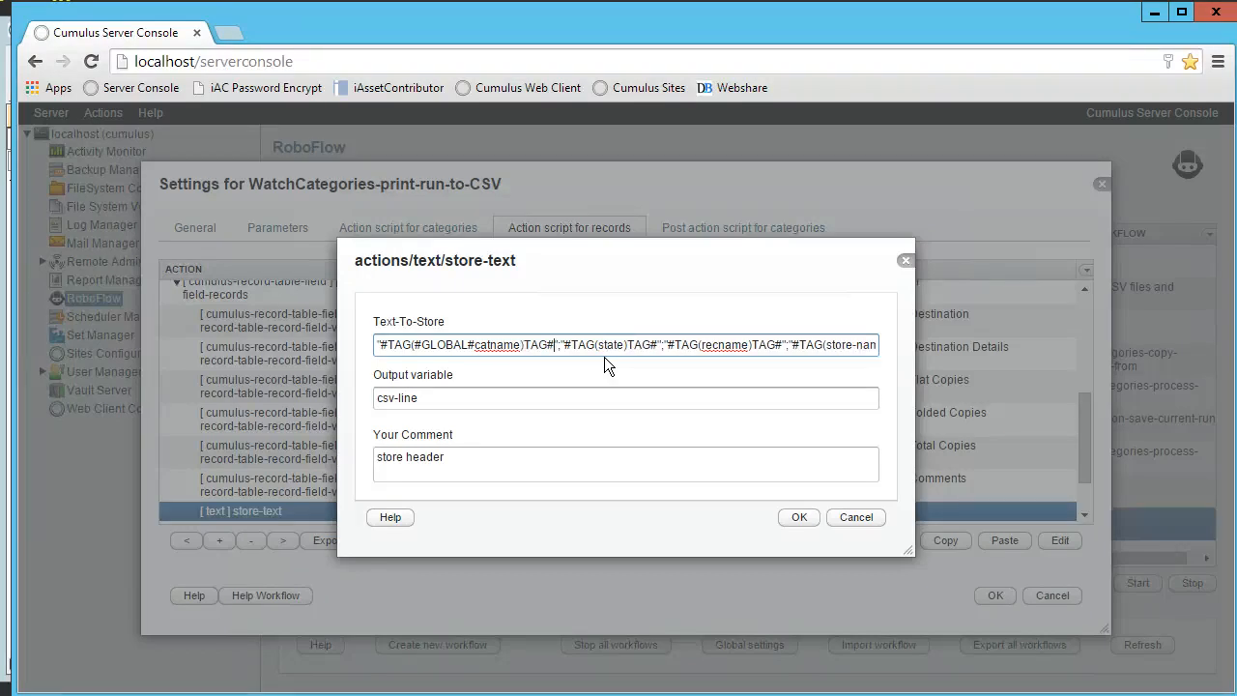
key(End)
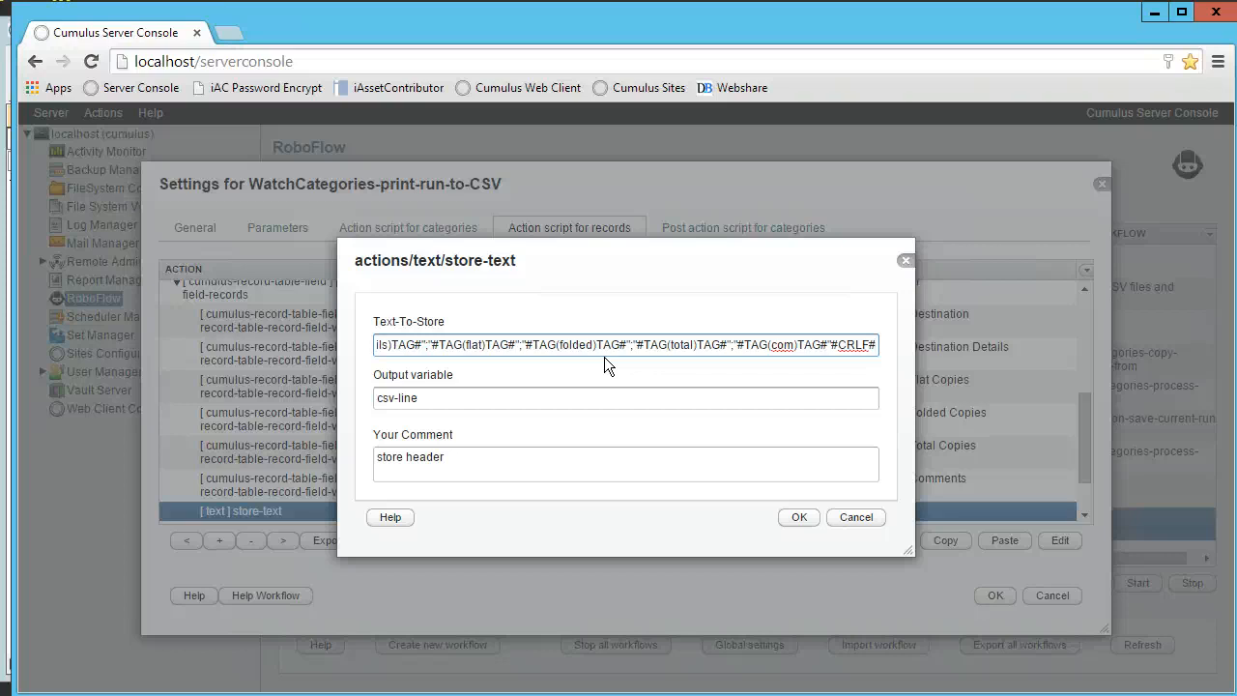
click(798, 518)
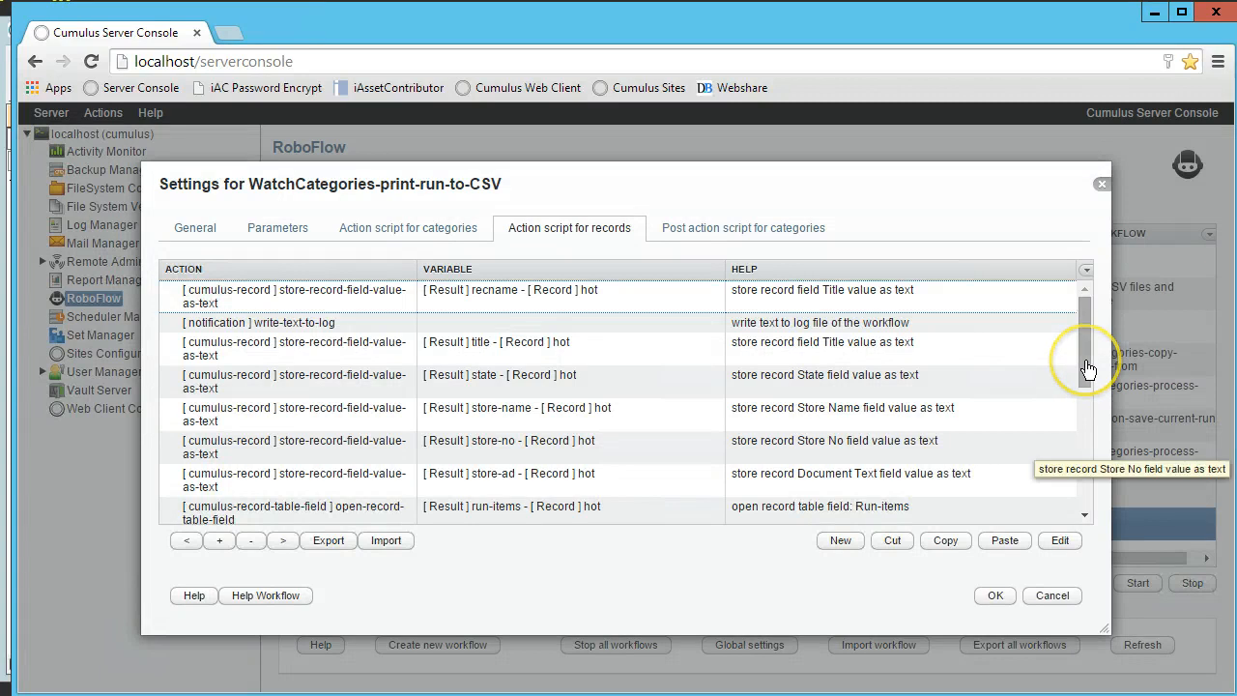
Inspect the write-text-to-file action that appends csv-line to the export file, and locate the action that closes the run-items table field
drag(1087, 372, 1096, 531)
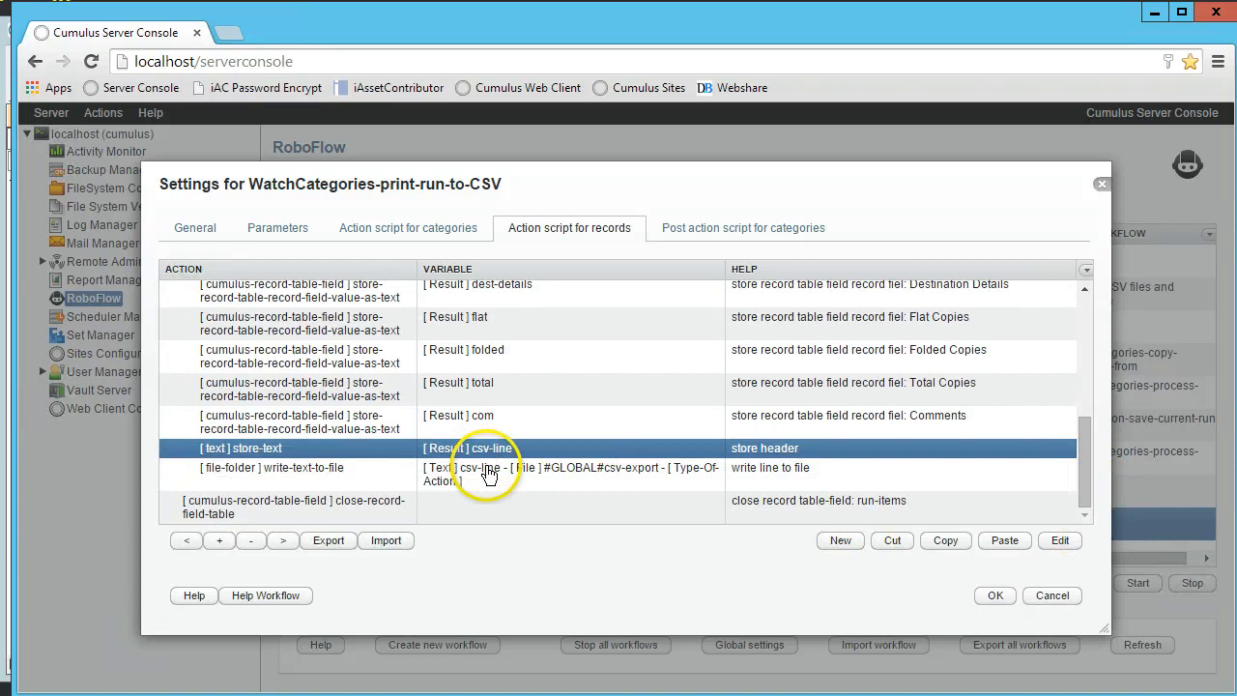
double_click(568, 475)
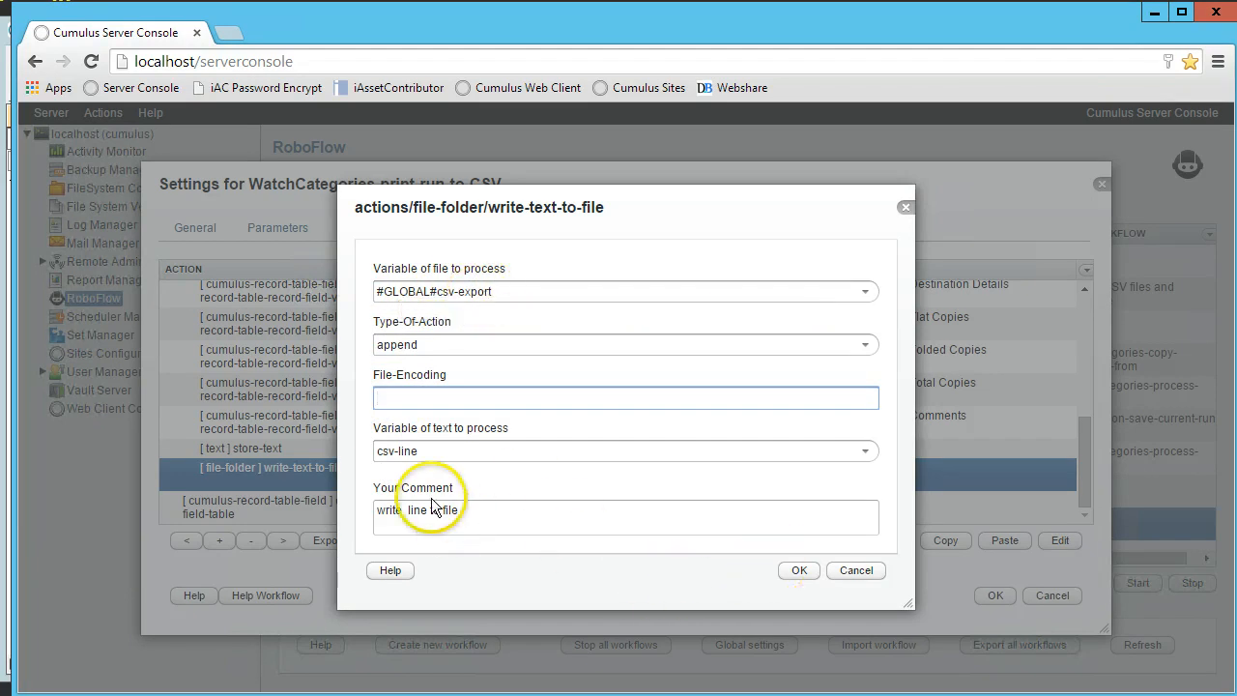
click(855, 571)
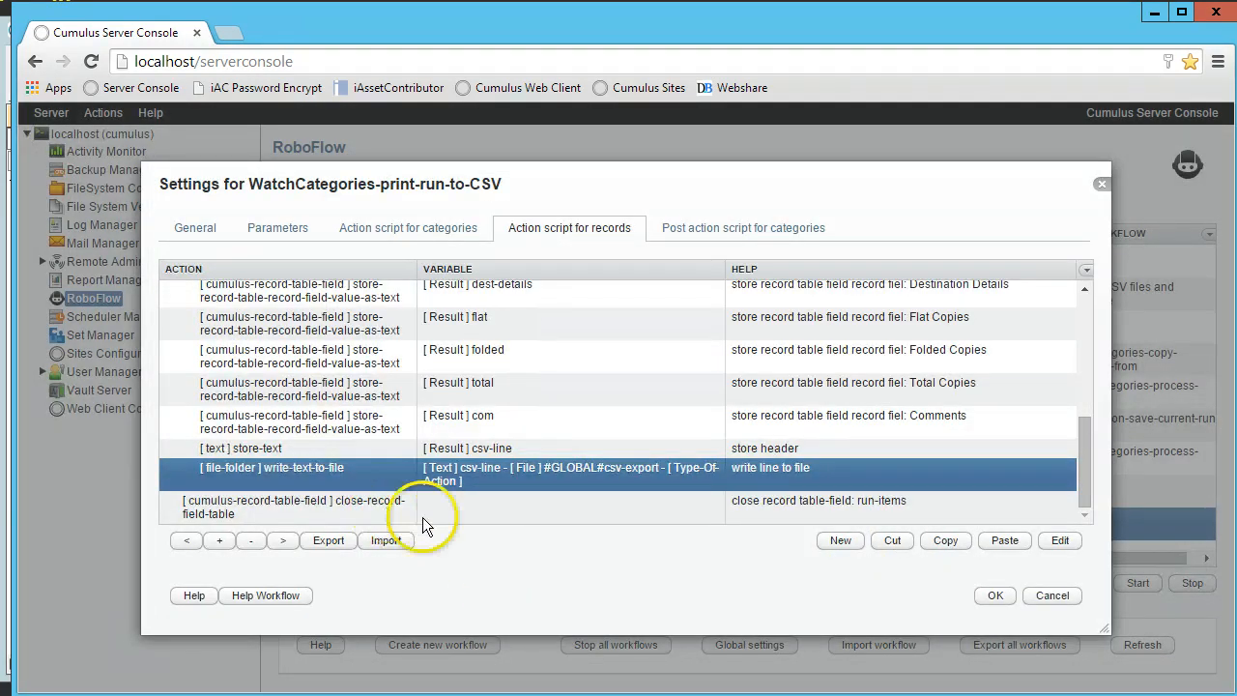
click(425, 517)
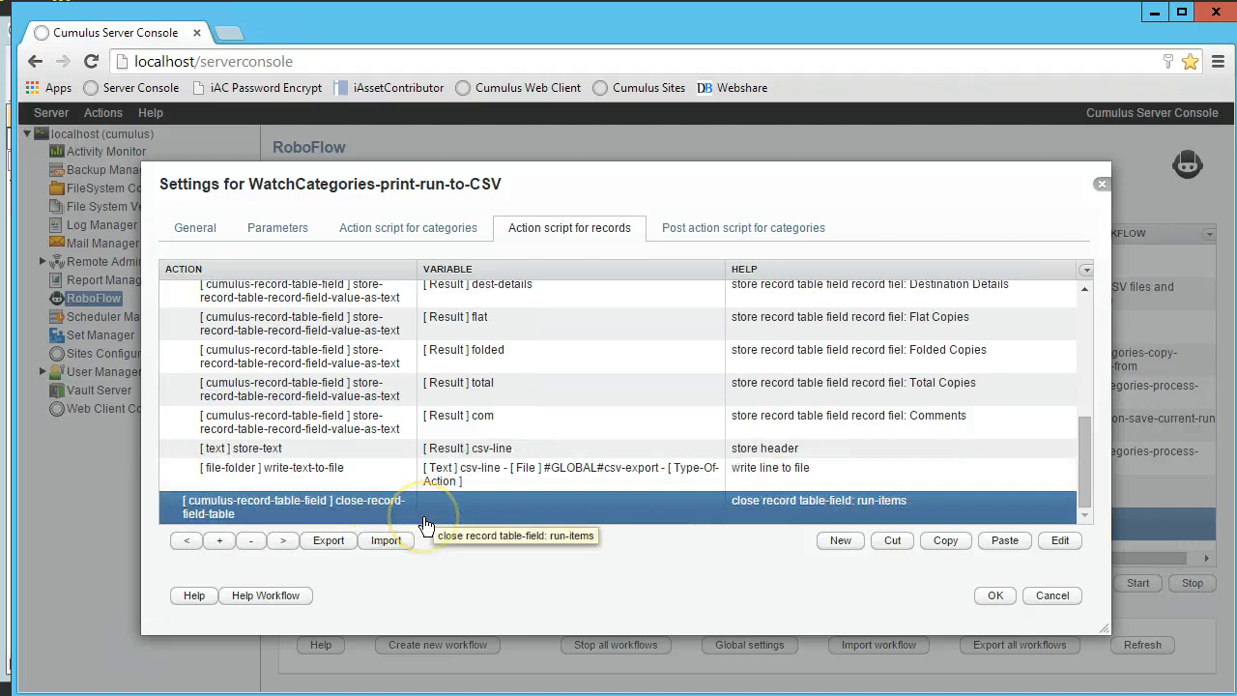
Collapse the nested actions of the process-table-field-records action in the records script
drag(1083, 456, 1086, 383)
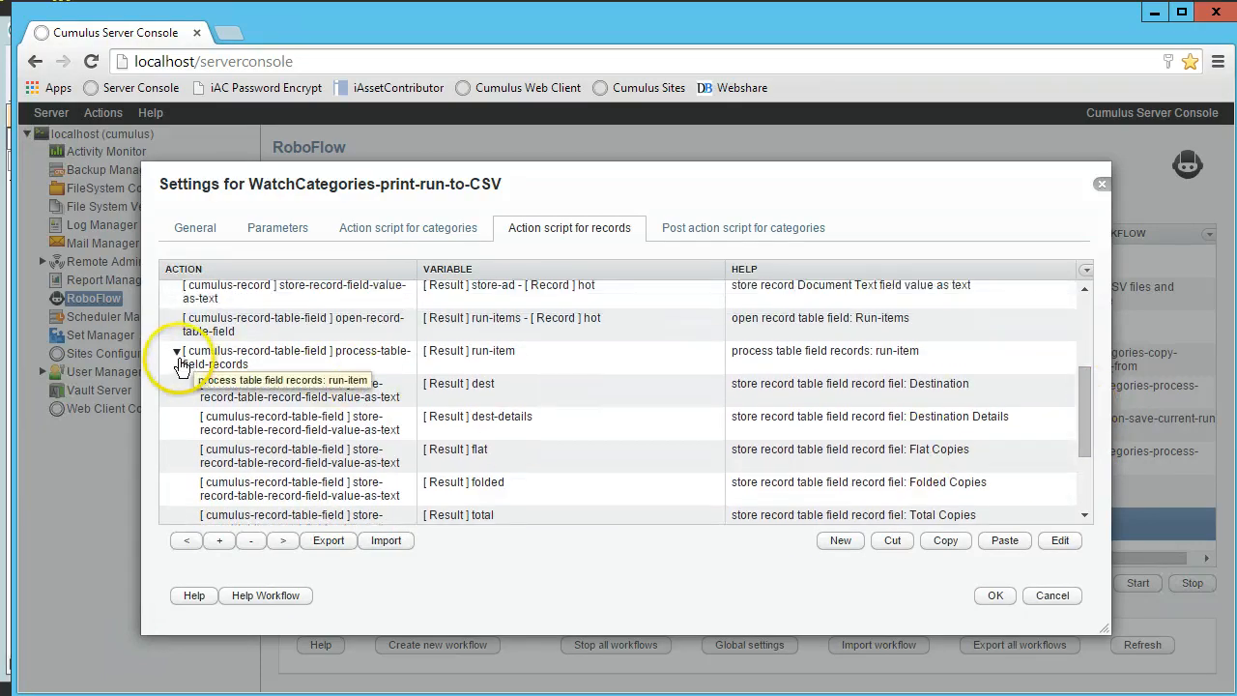
click(181, 364)
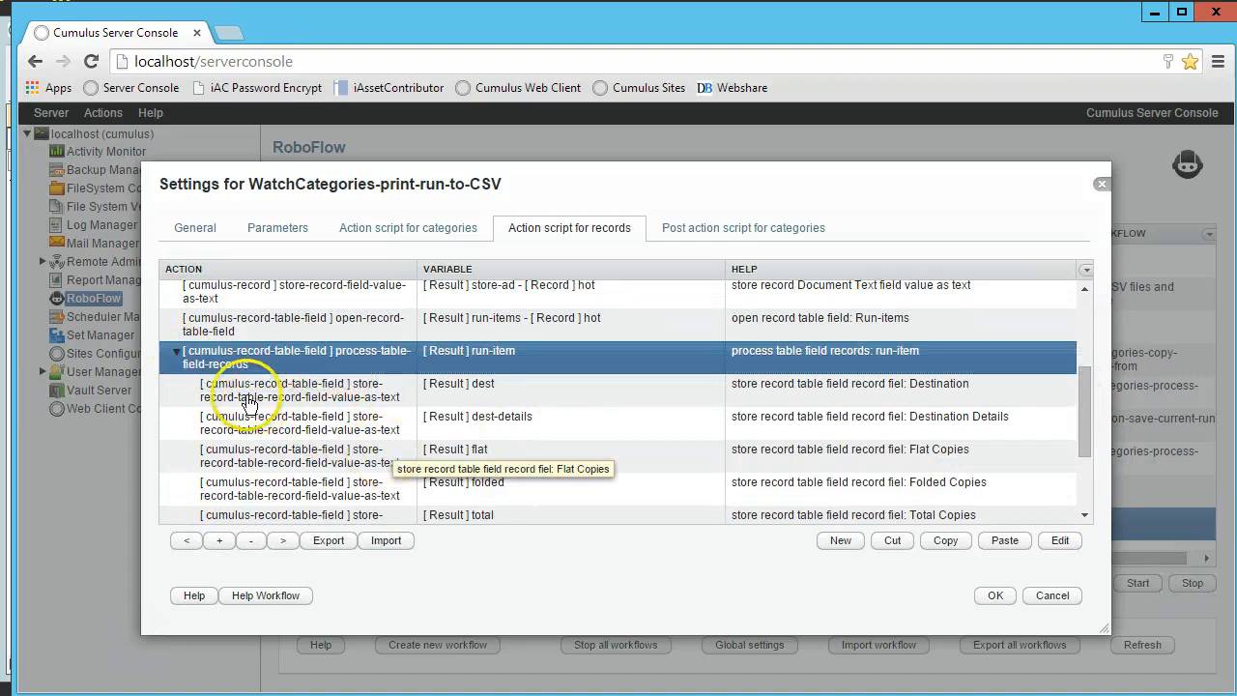
double_click(262, 365)
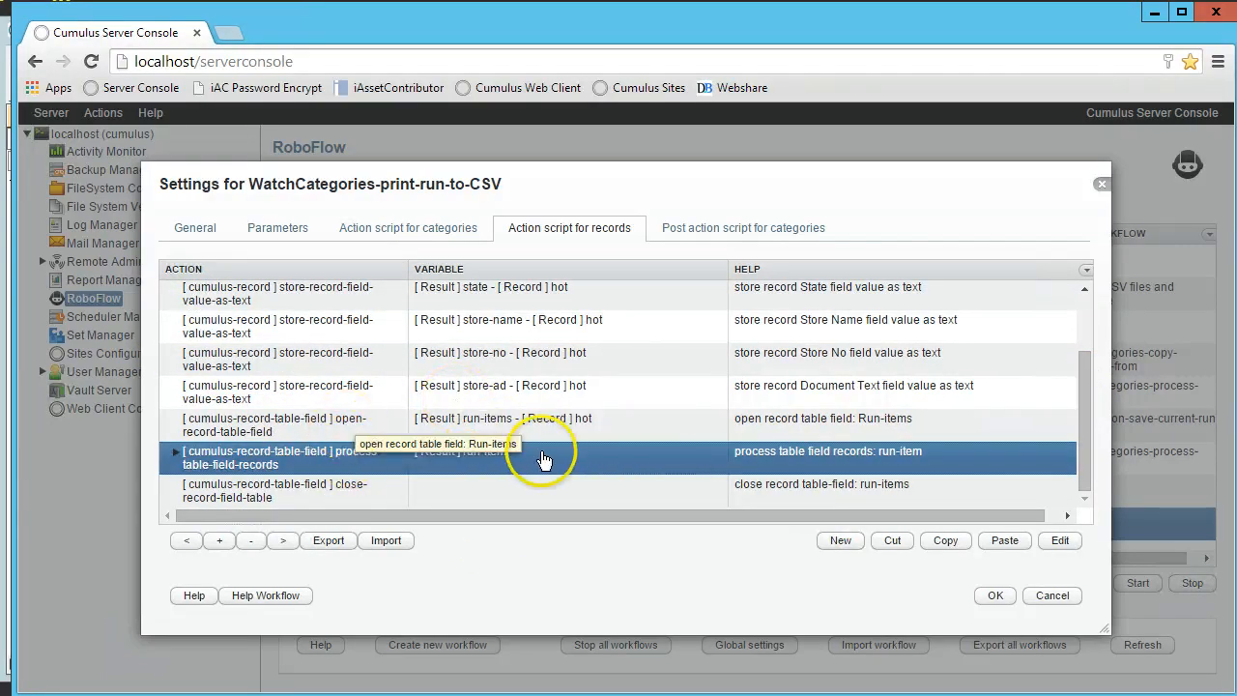
Locate the actions that open and close the run-items table field, and switch to the post action script for categories
click(527, 426)
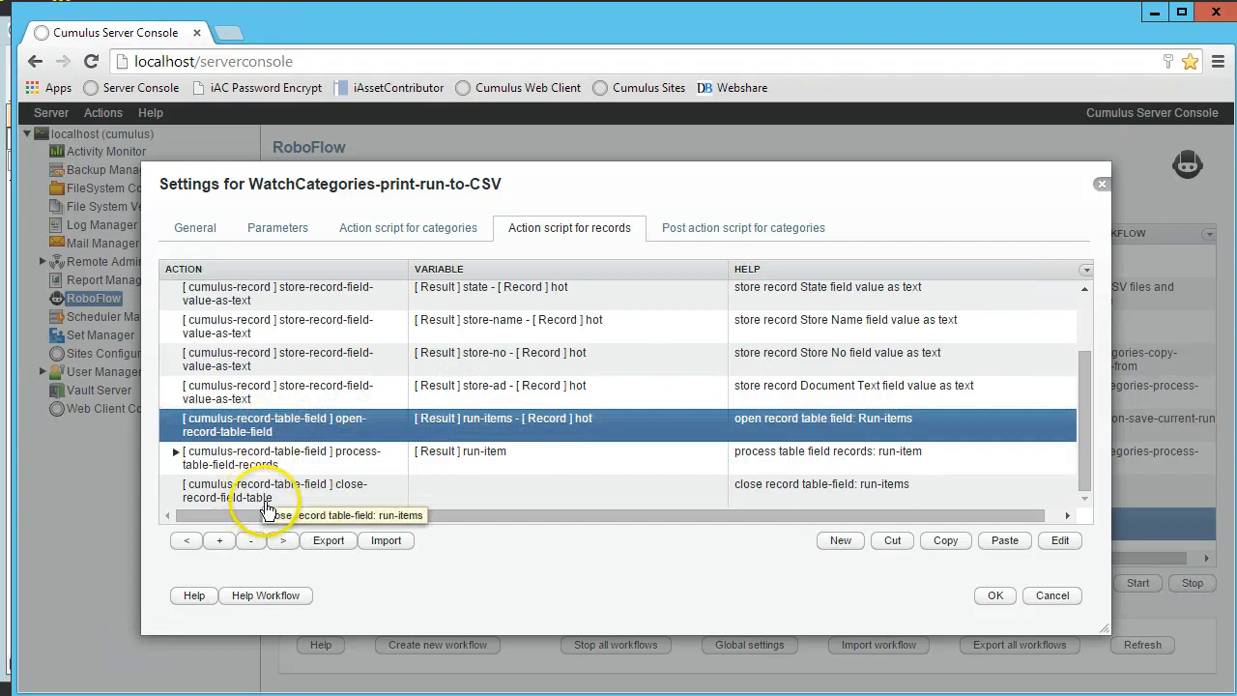
click(267, 502)
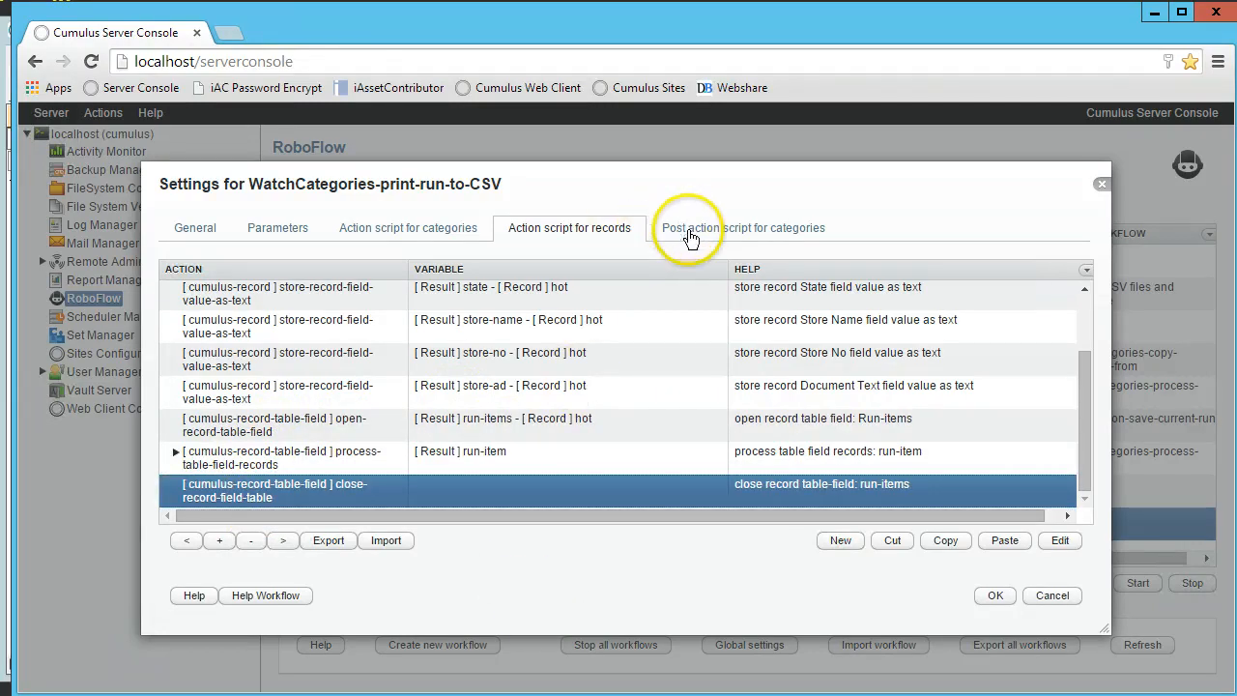
click(690, 238)
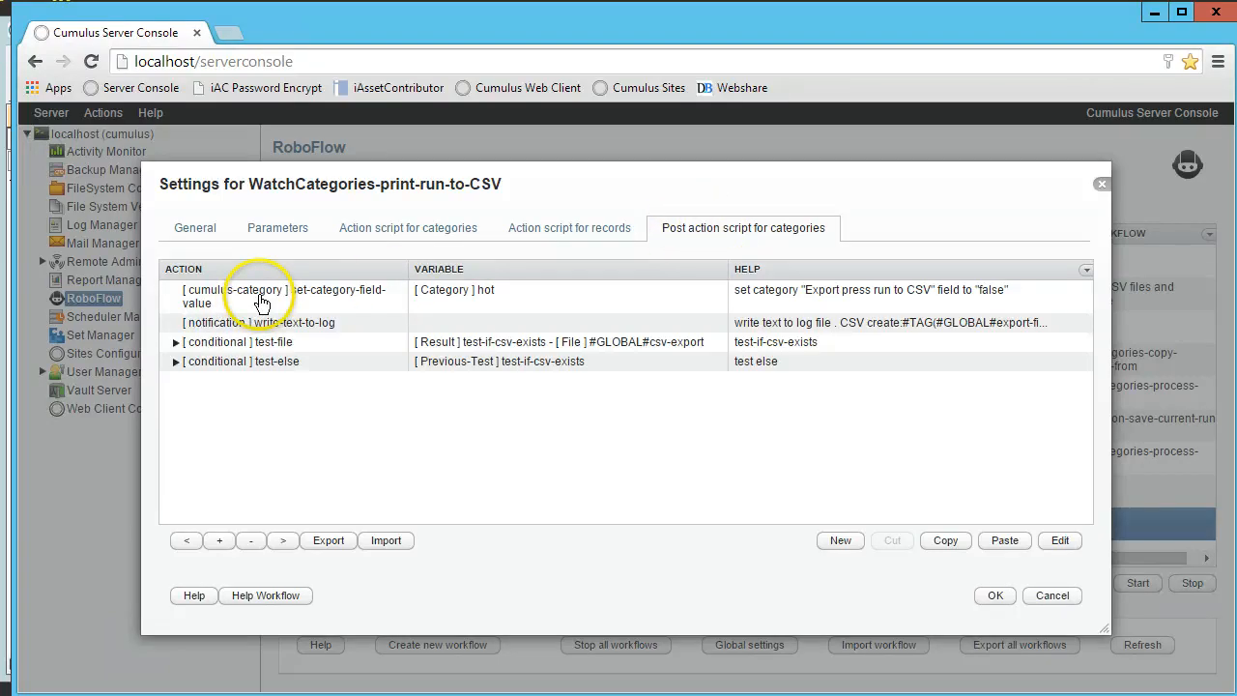
Inspect the action that sets the category's "Export press run to CSV" field to false, and locate the following log action
click(307, 302)
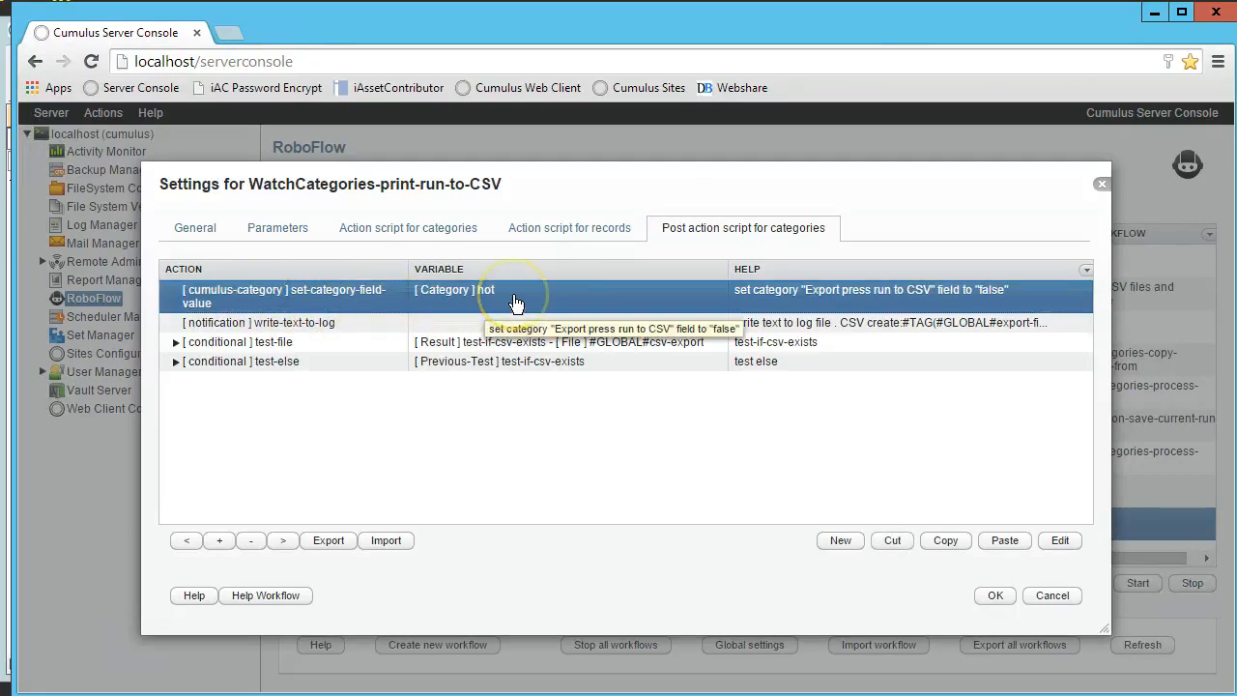
double_click(515, 303)
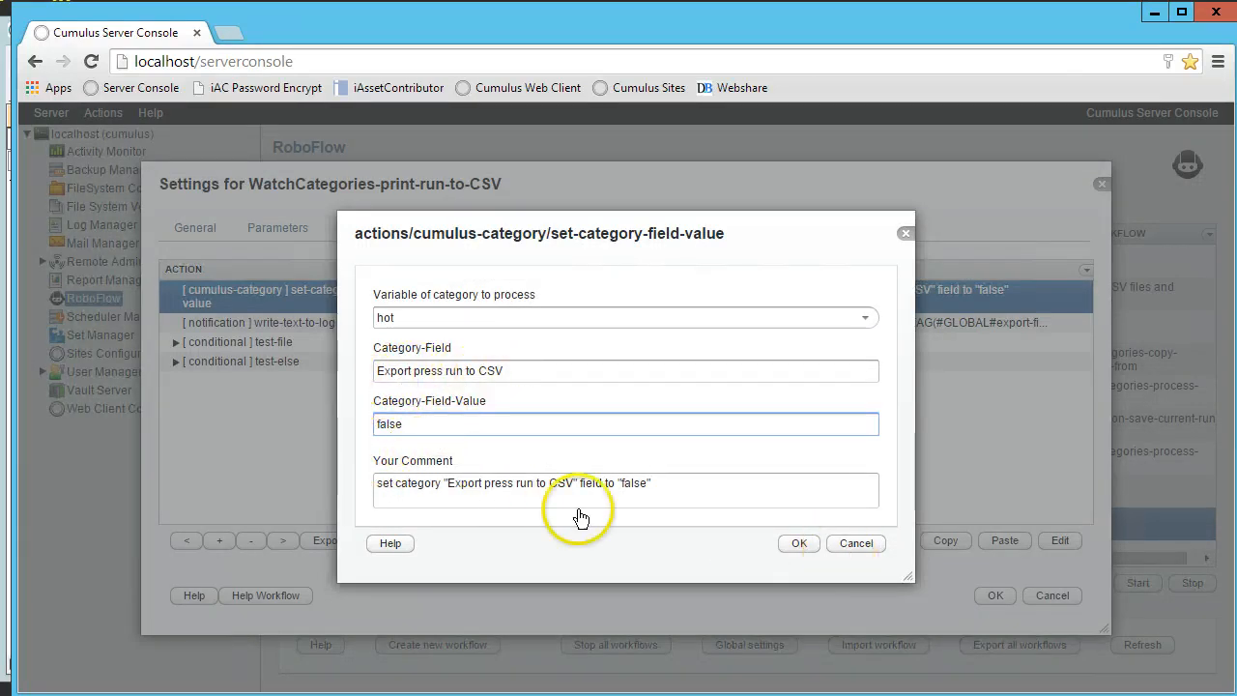
key(Escape)
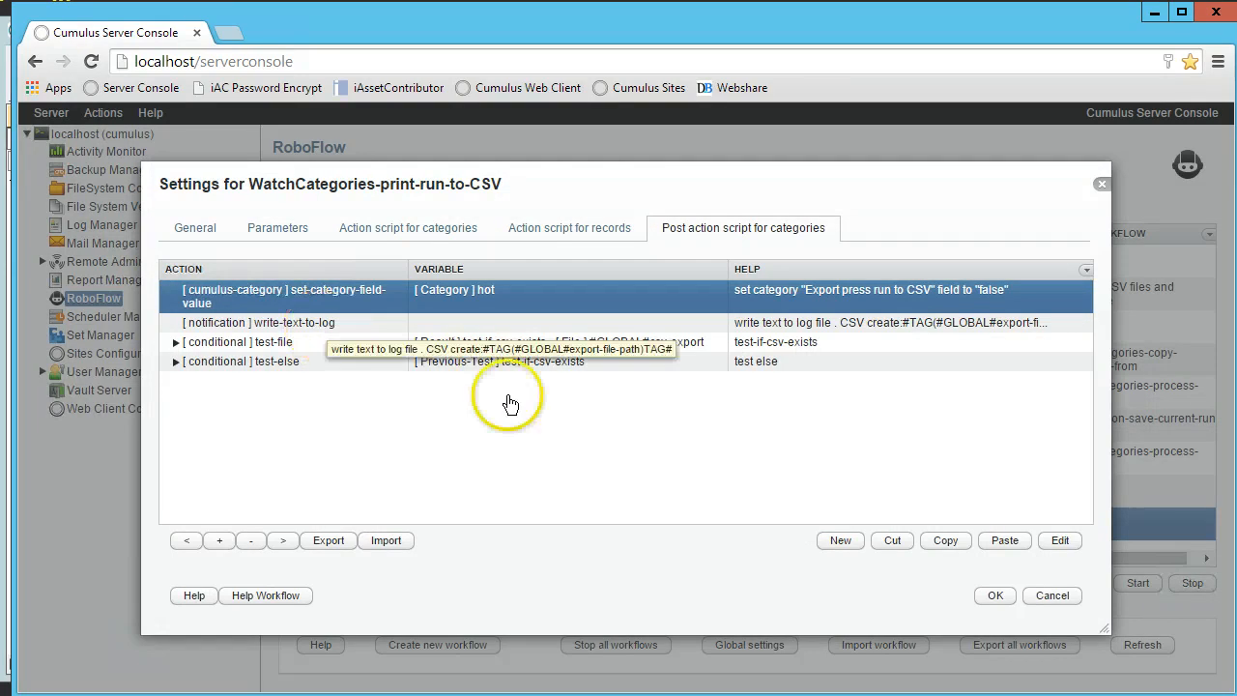
key(Down)
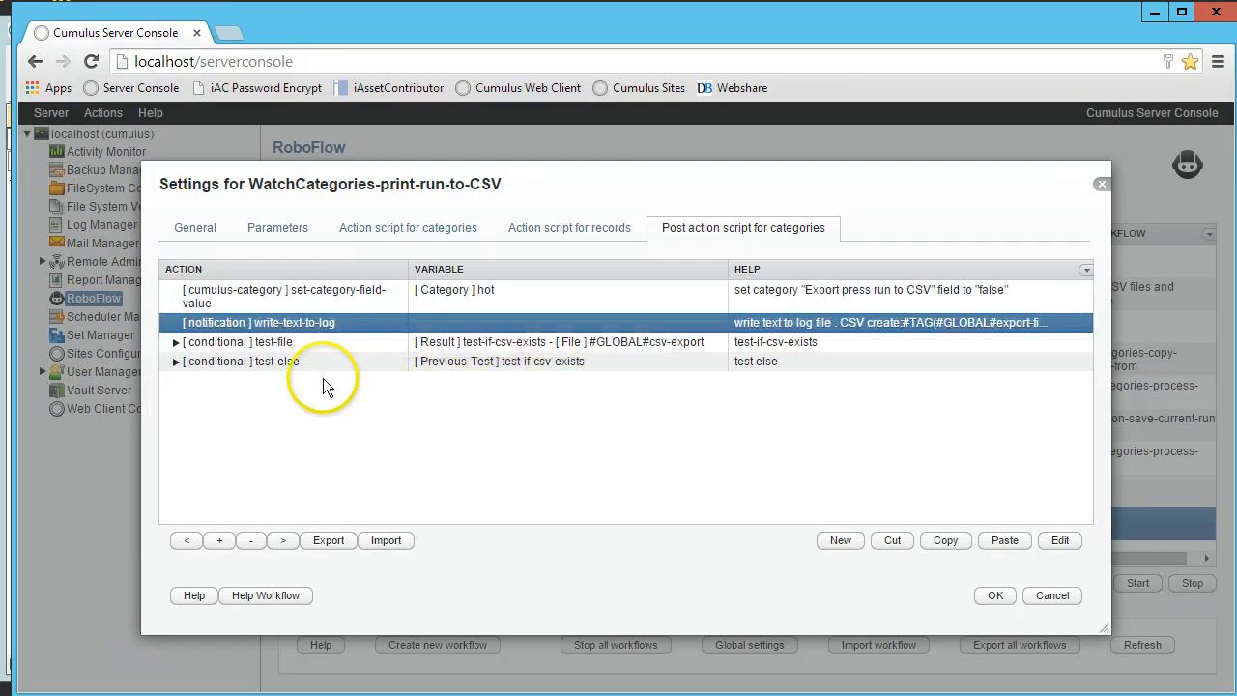
Expand the test-file condition and inspect its catalog-file action and the store-text action with output variable cat
click(177, 343)
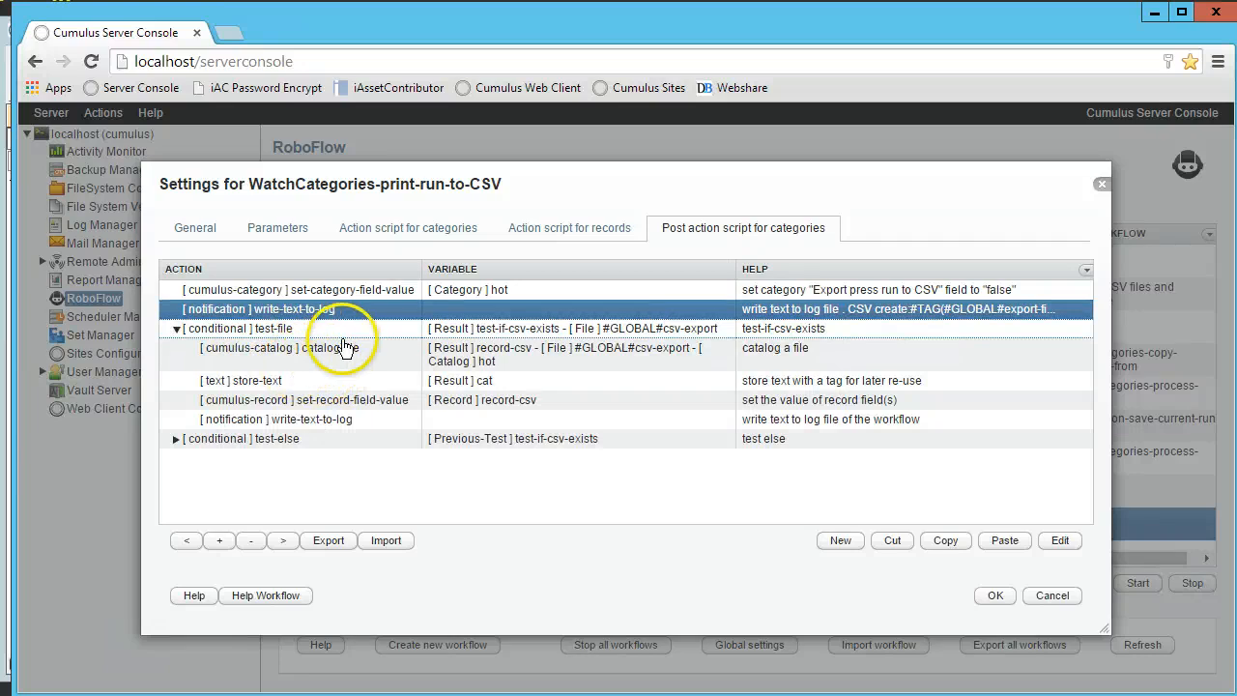
click(435, 360)
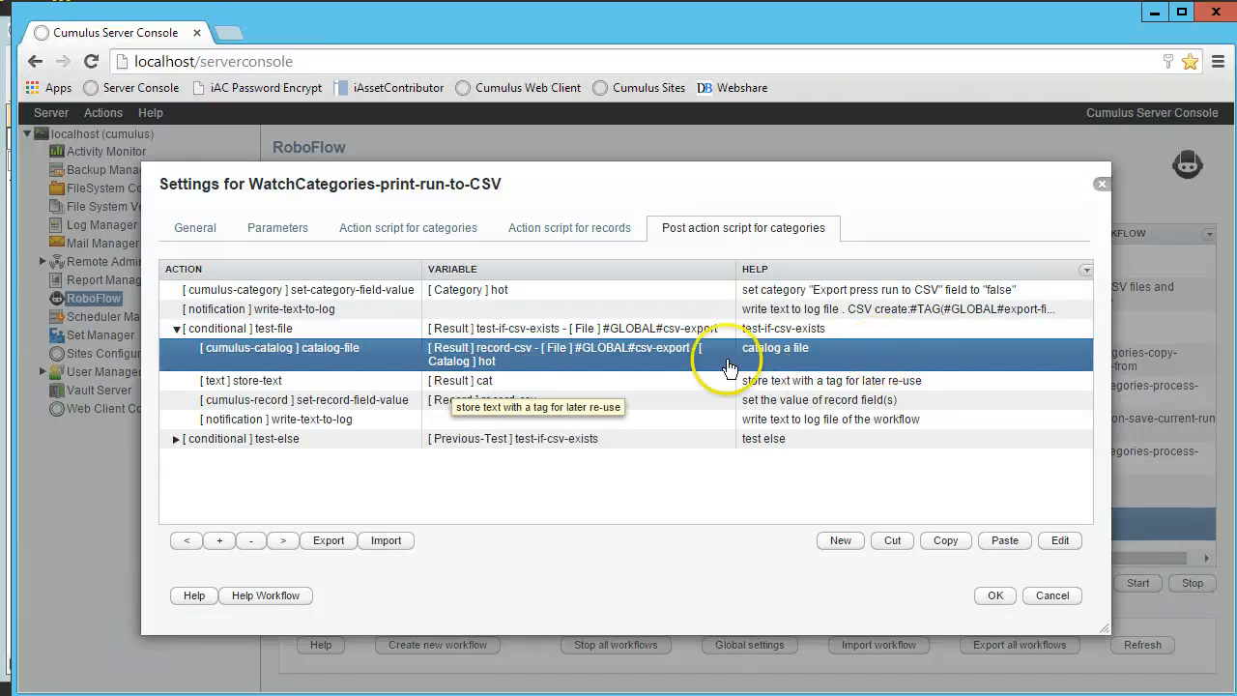
double_click(484, 392)
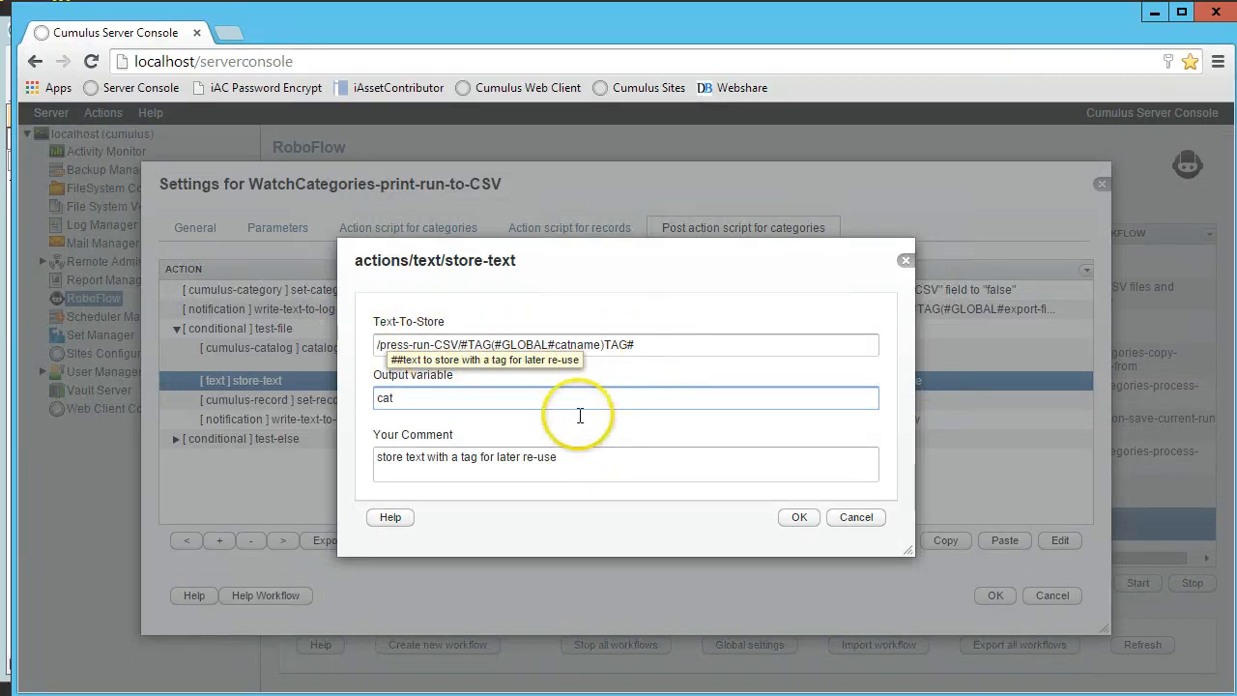
click(851, 521)
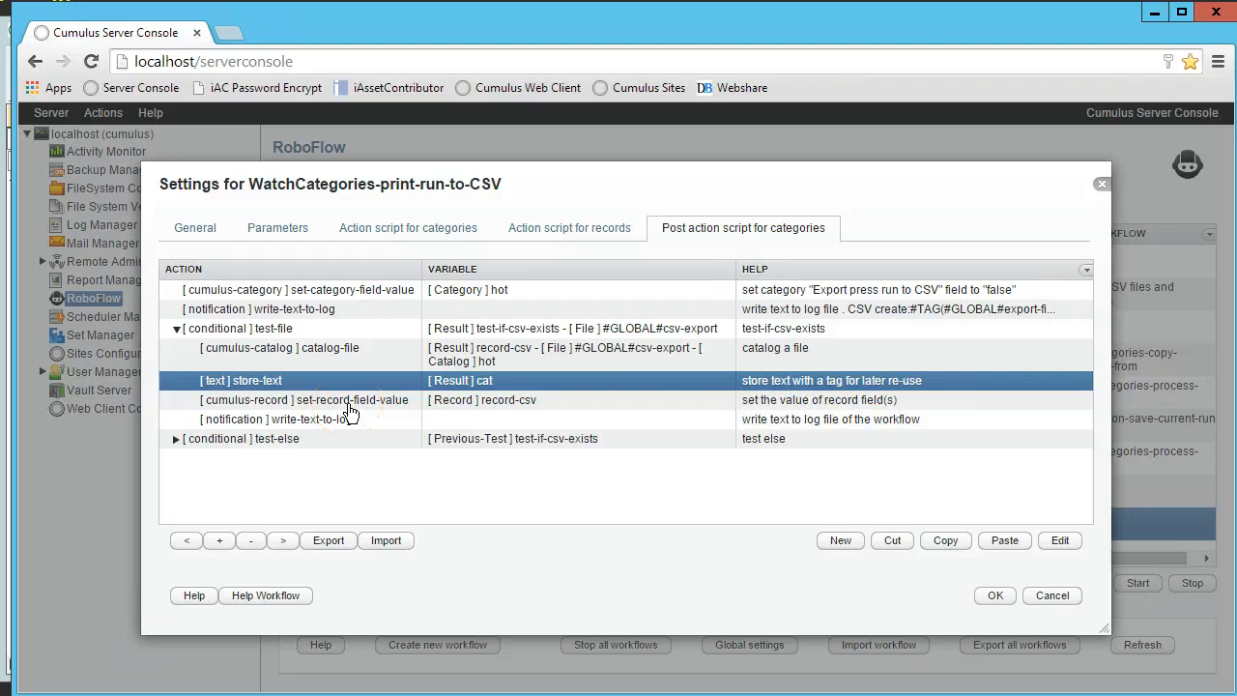
Inspect the set-record-field-value action that applies the cat text to the Categories field of record-csv
click(350, 401)
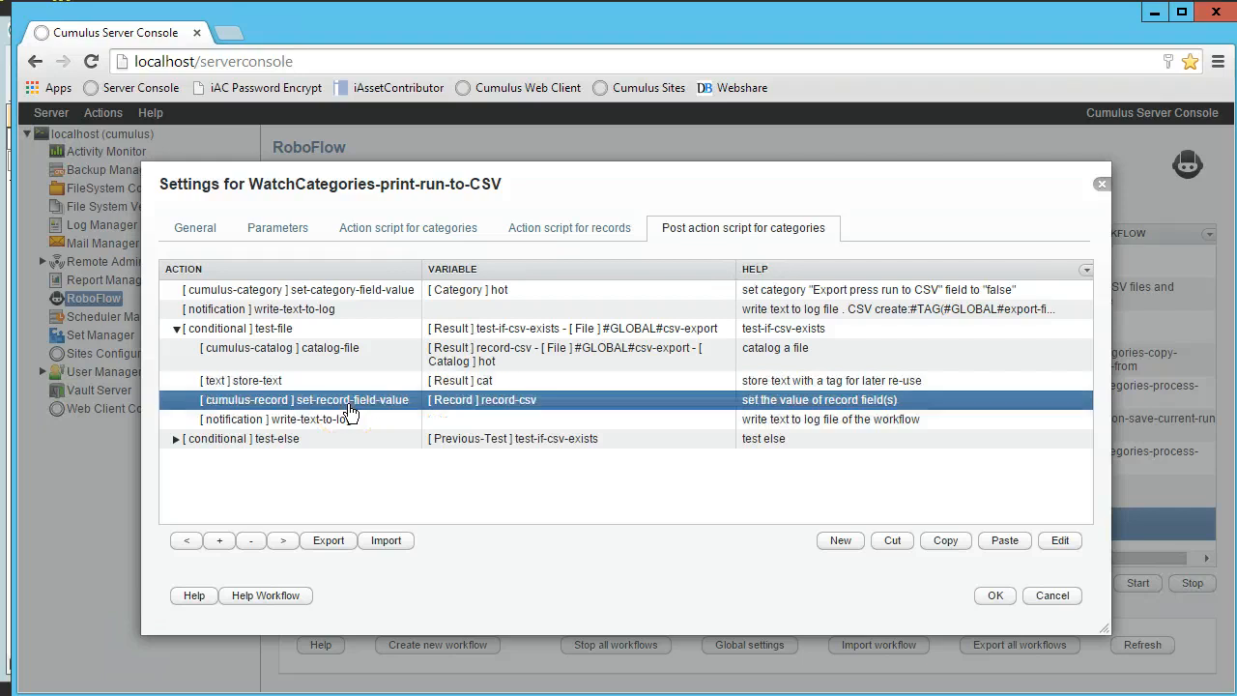
double_click(350, 406)
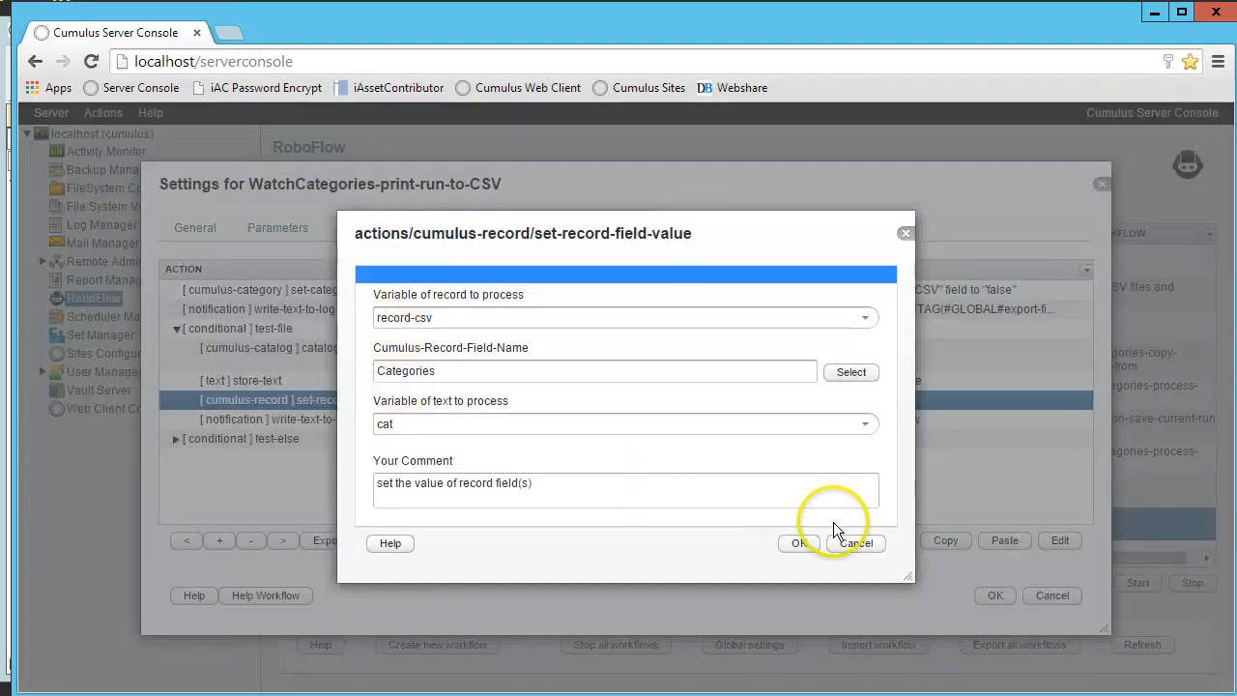
click(860, 543)
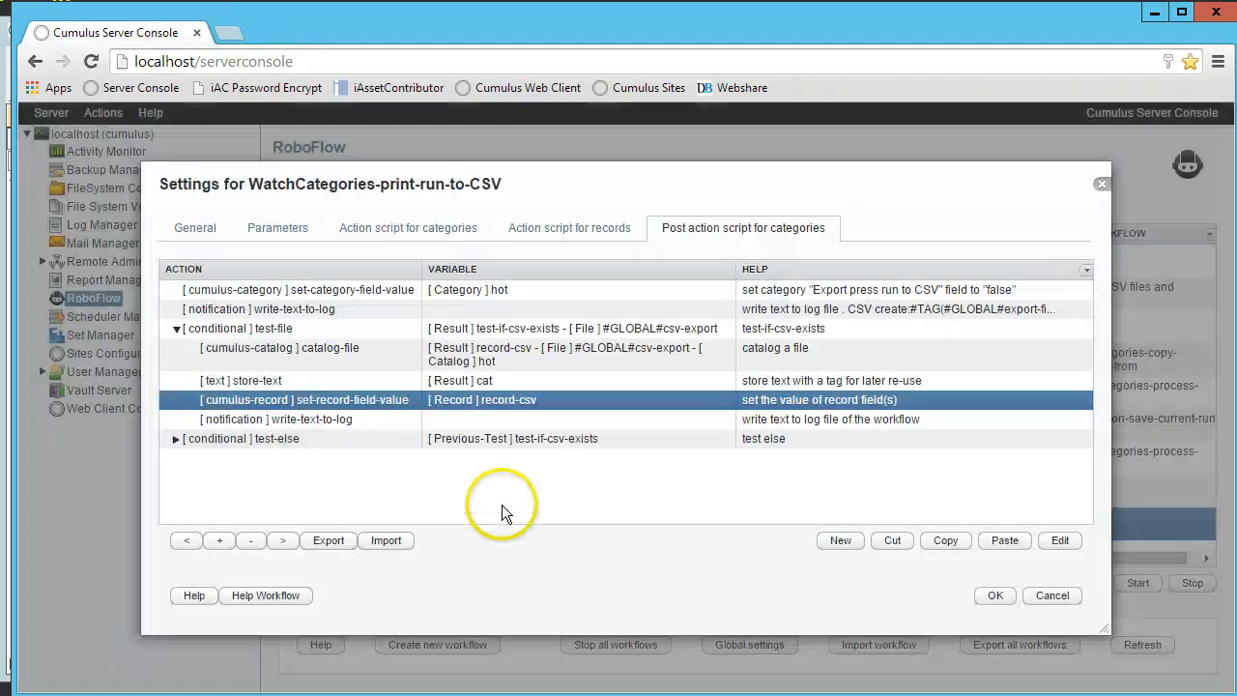
Expand the test-else condition, inspect its write-text-to-log action, and save the workflow
click(320, 424)
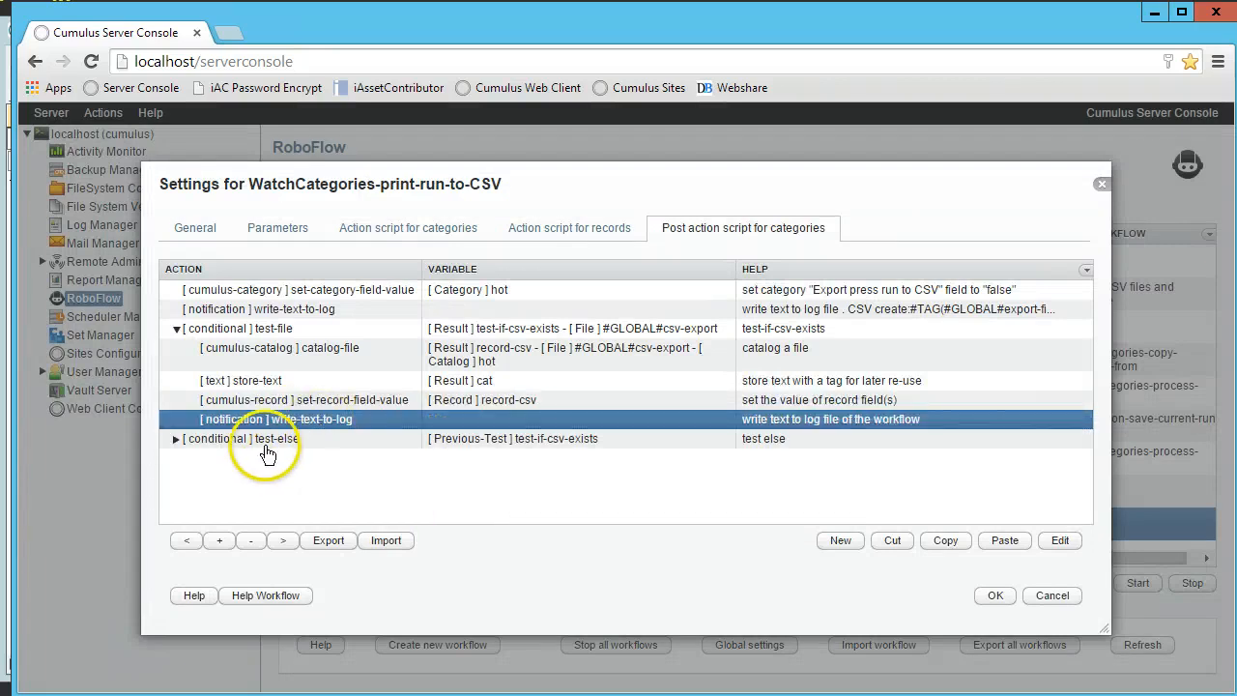
click(176, 440)
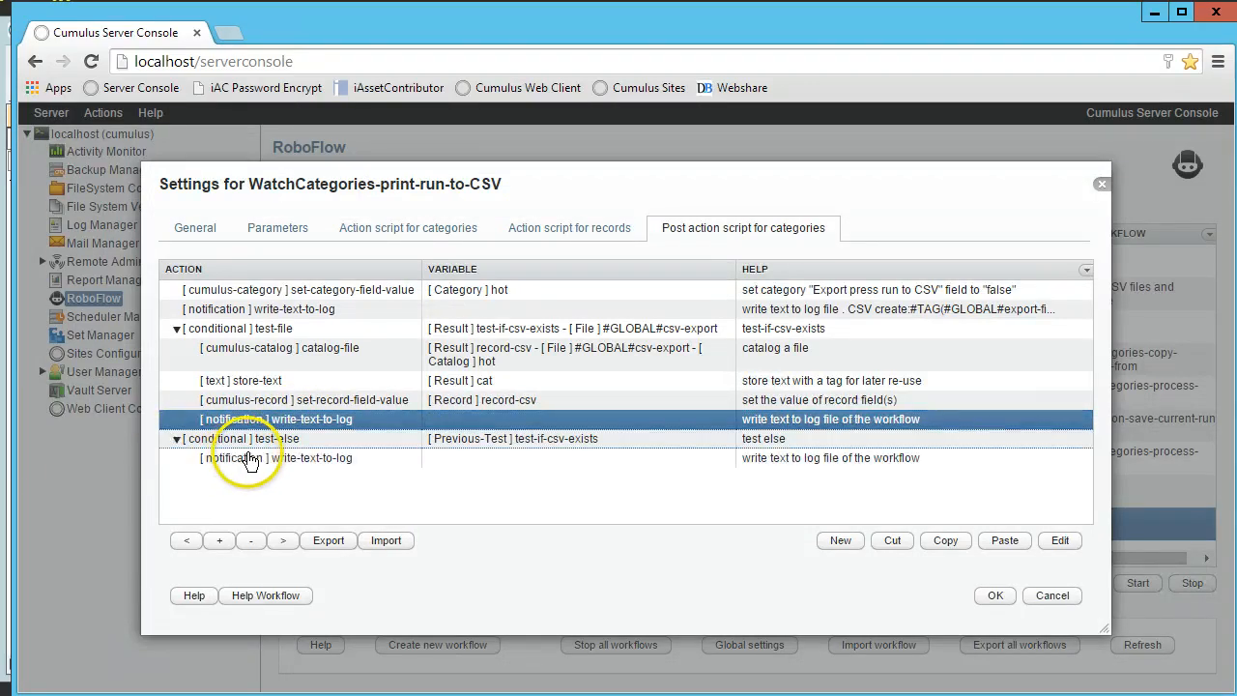
double_click(299, 460)
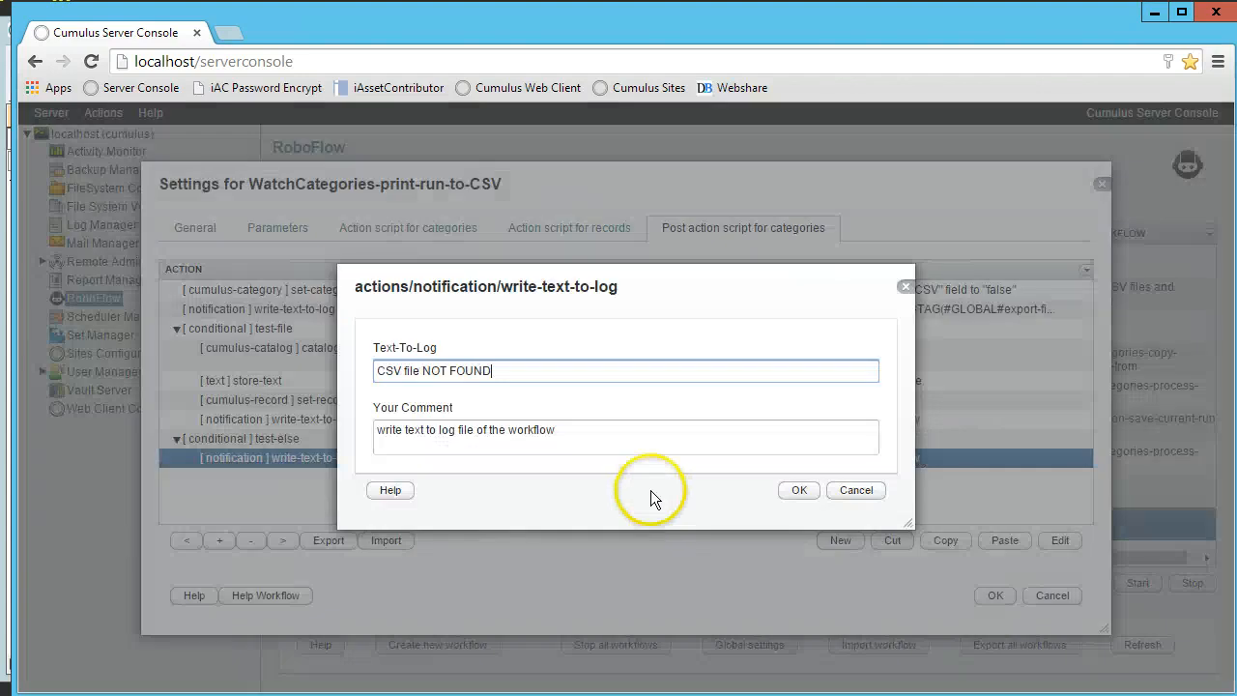
click(855, 491)
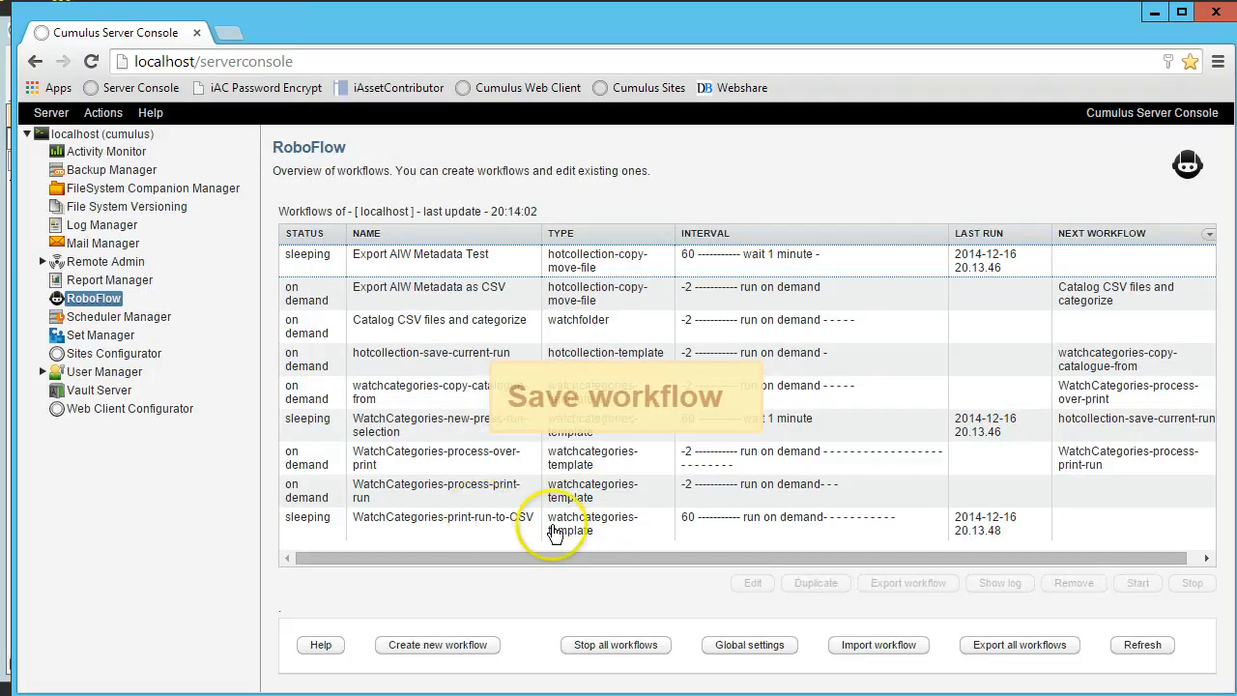
Reopen the settings of the WatchCategories-print-run-to-CSV workflow and view its parameters
click(552, 525)
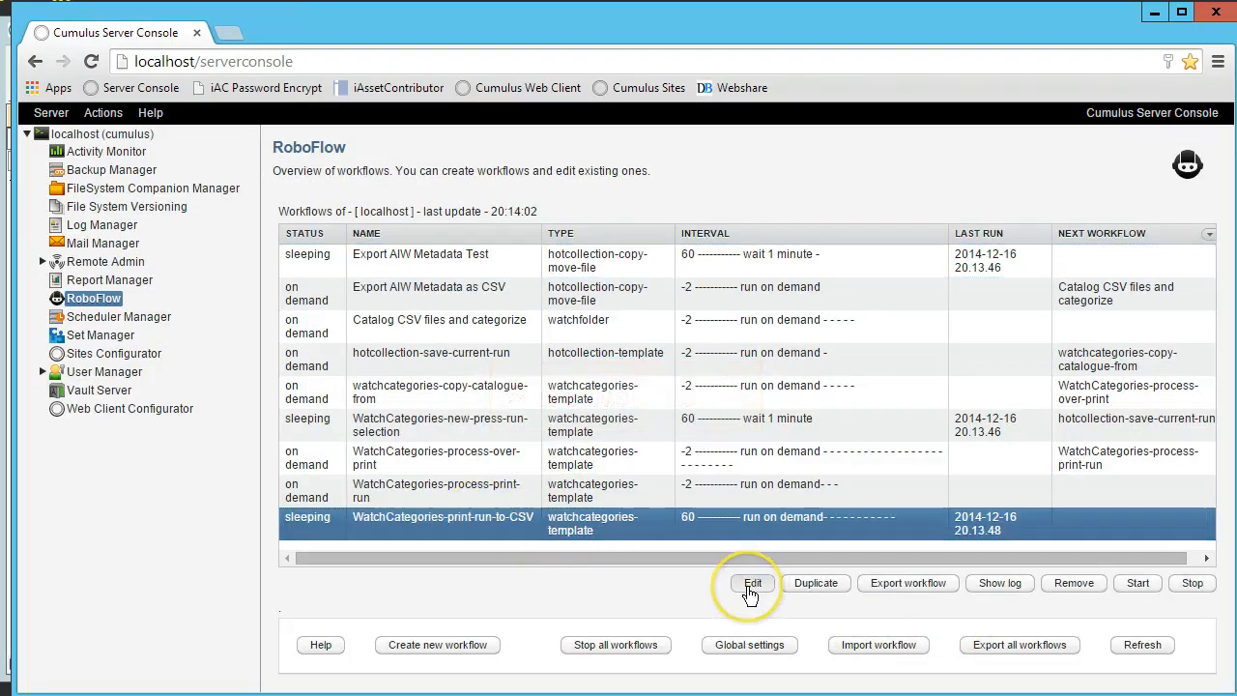
click(752, 584)
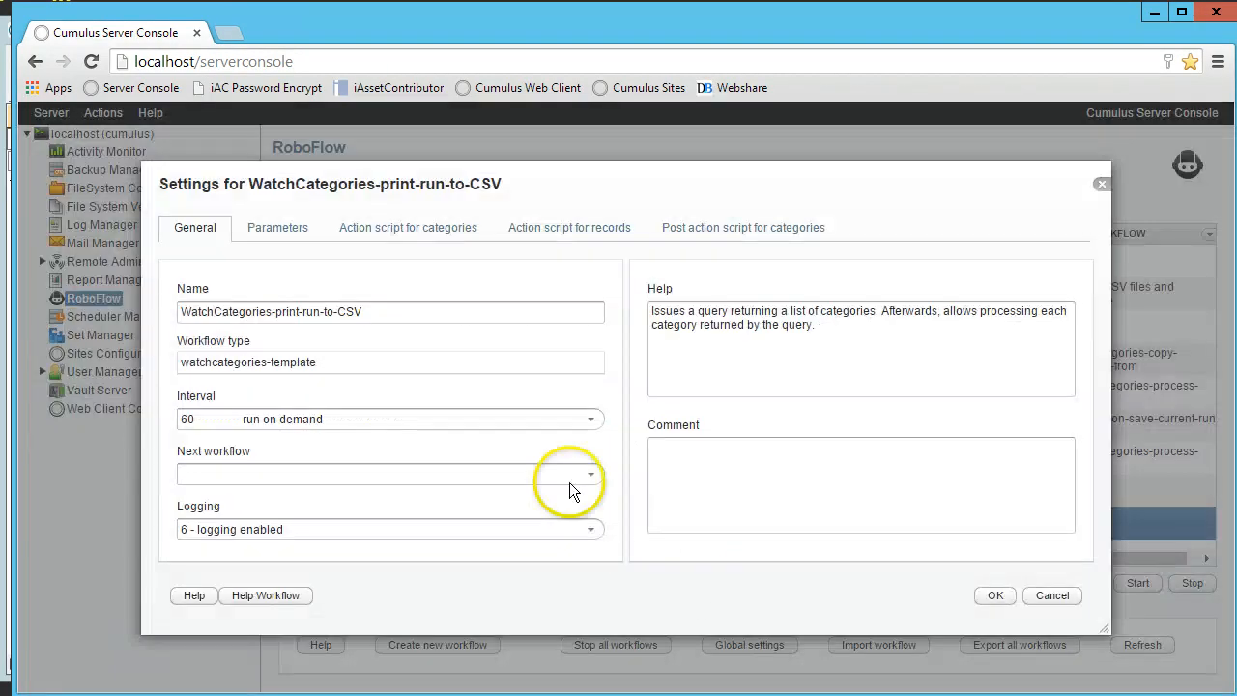
click(298, 239)
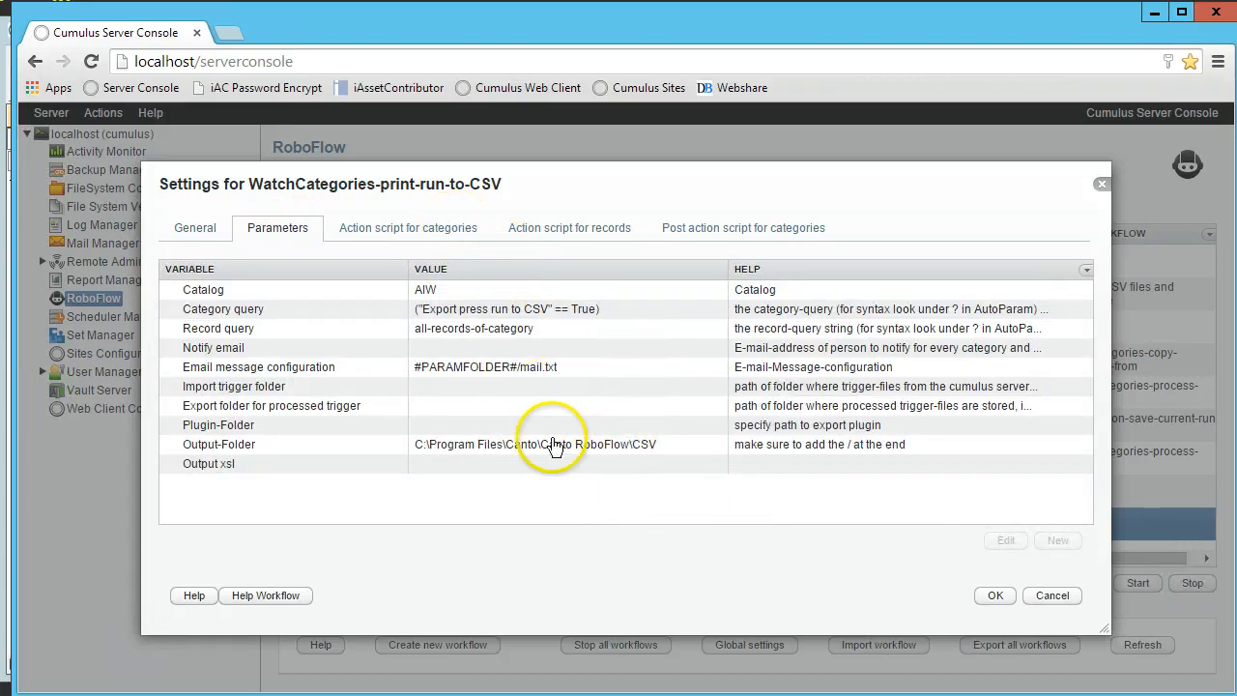
Inspect the column titles in the csv-header store-text action of the categories script, leaving the action unchanged
click(408, 229)
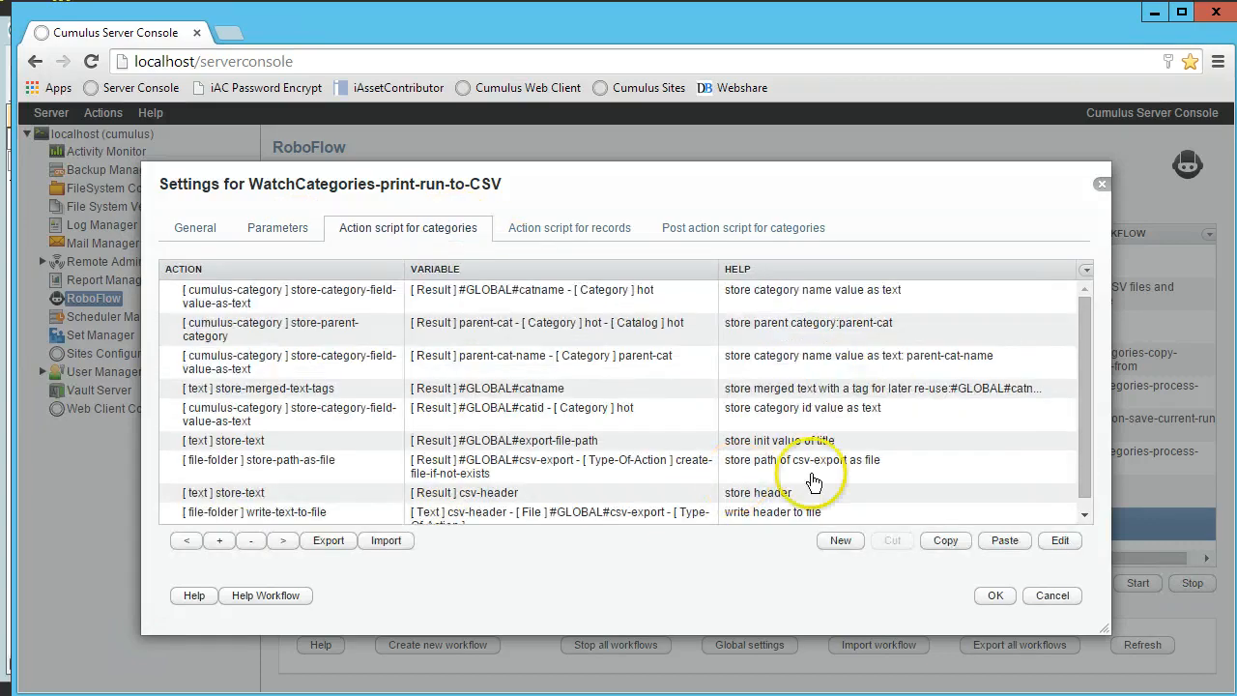
double_click(239, 496)
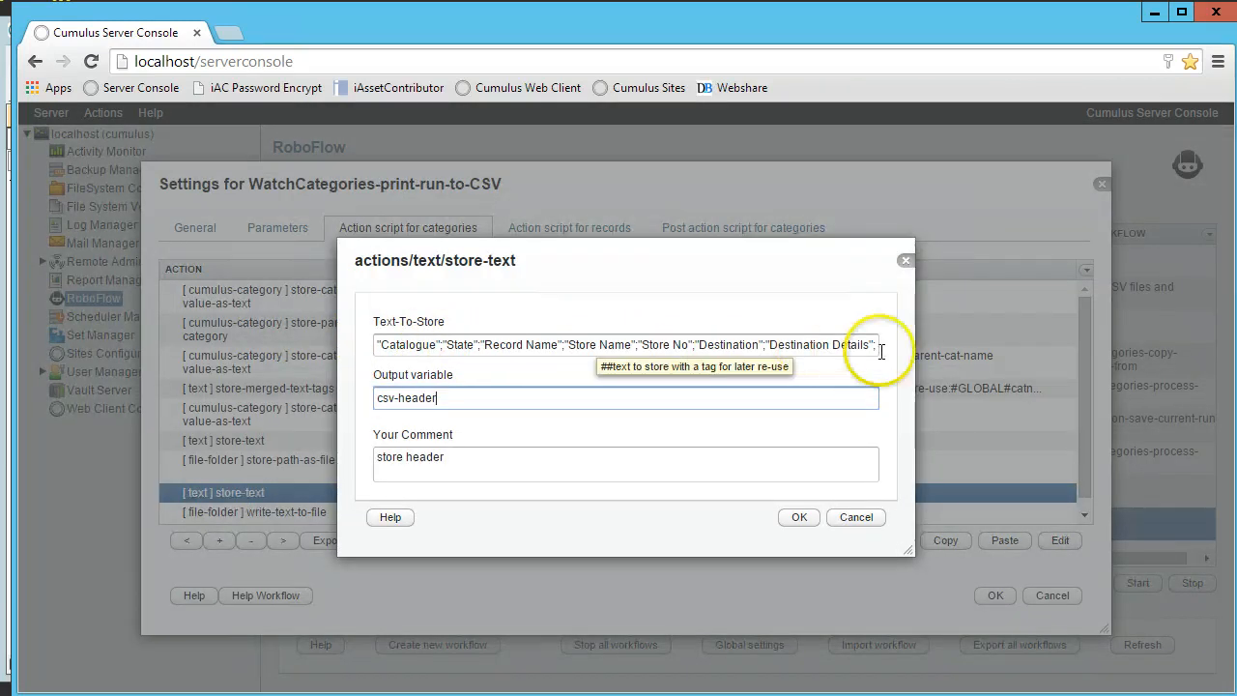
click(855, 518)
Inspect the csv-line store-text action nested under process-table-field-records in the records script, and close the workflow settings without saving
click(619, 233)
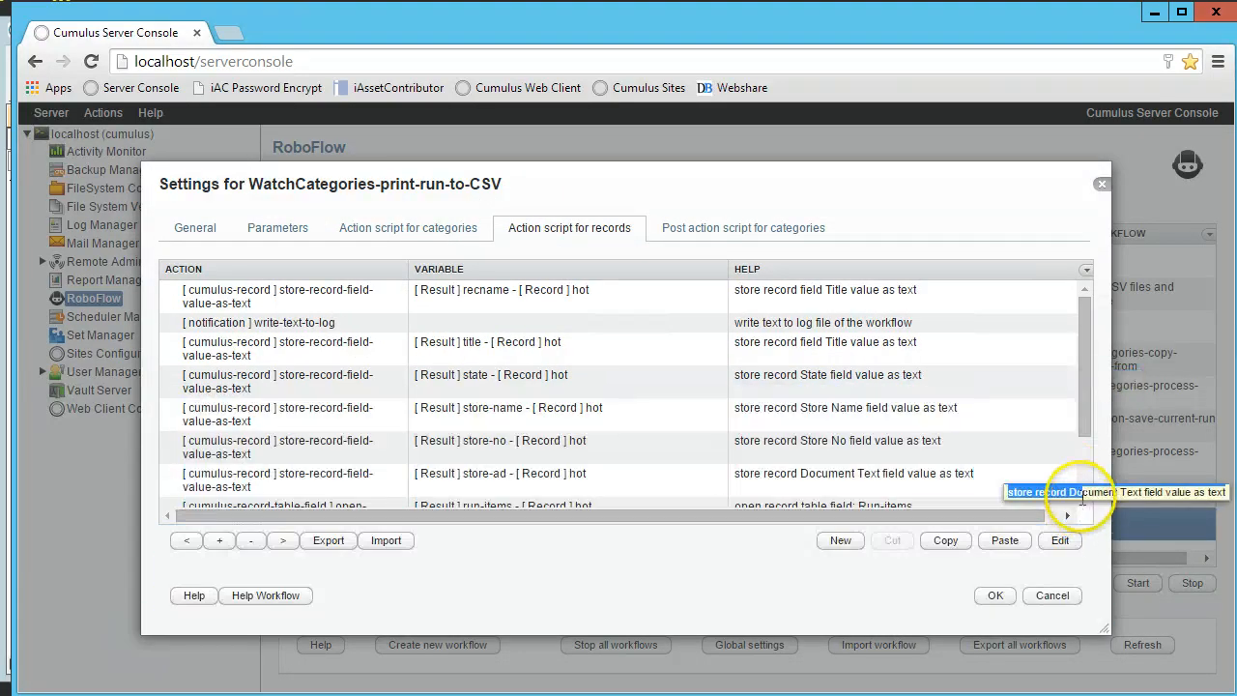
drag(1086, 430, 1087, 495)
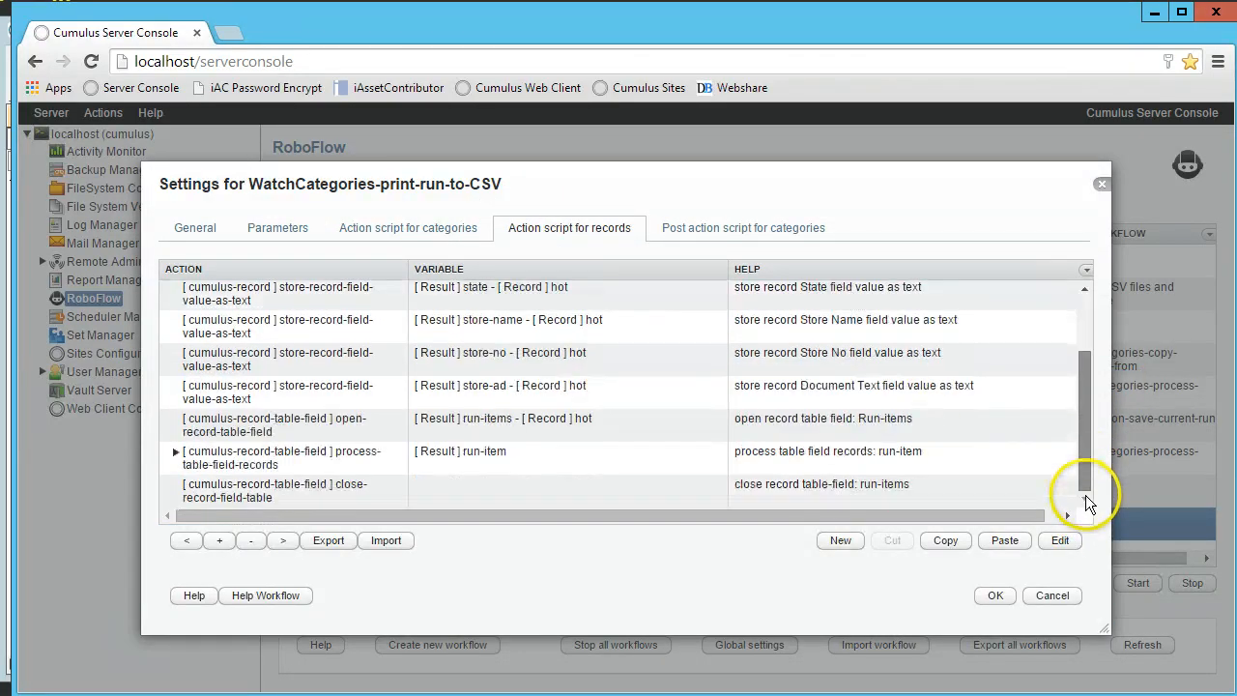
click(175, 453)
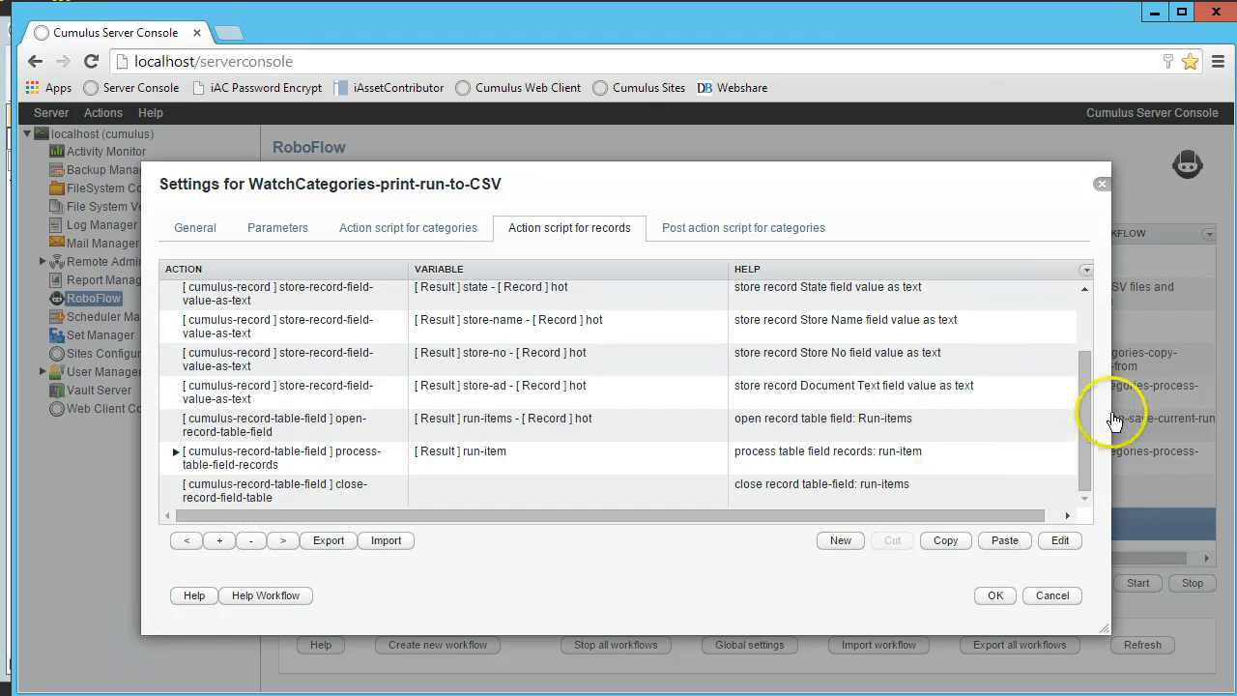
scroll(1086, 493, down, 5)
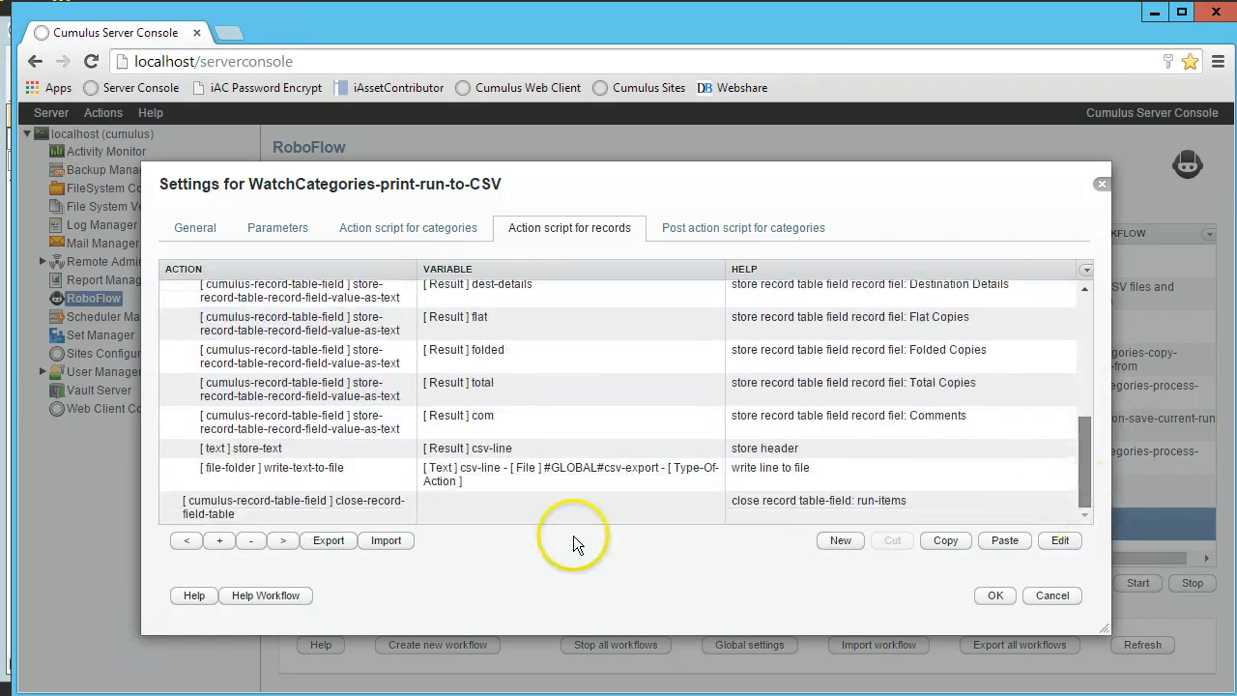
double_click(467, 454)
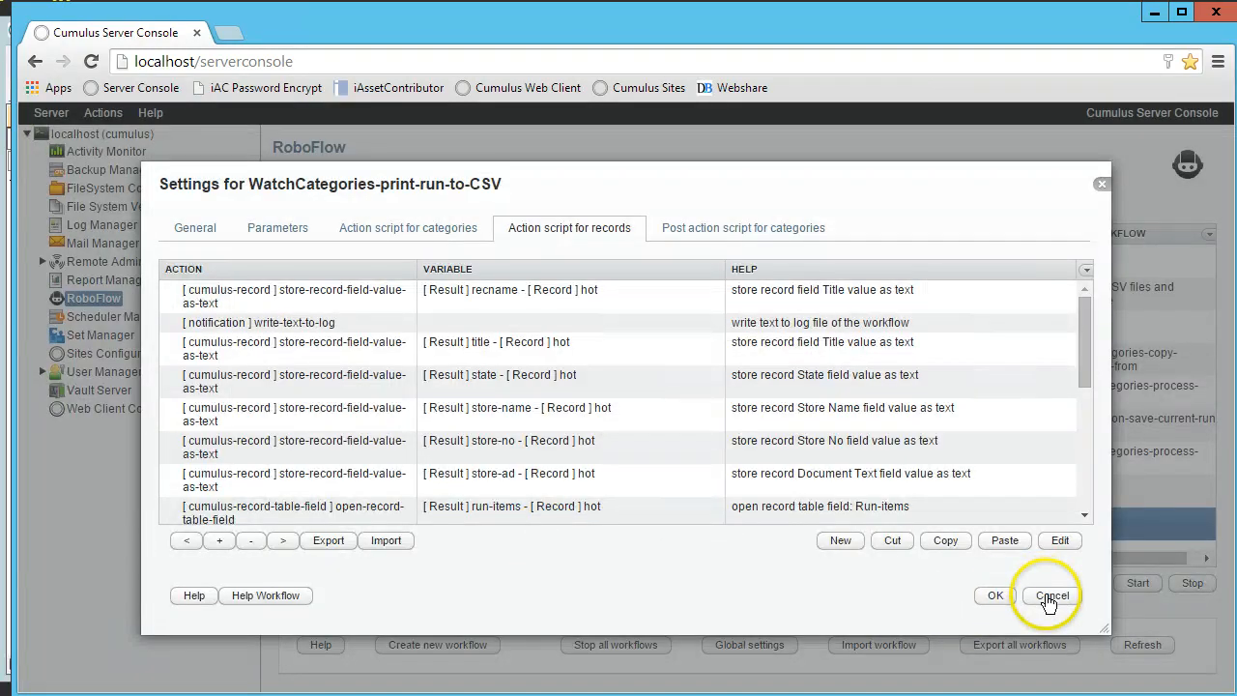
click(1048, 596)
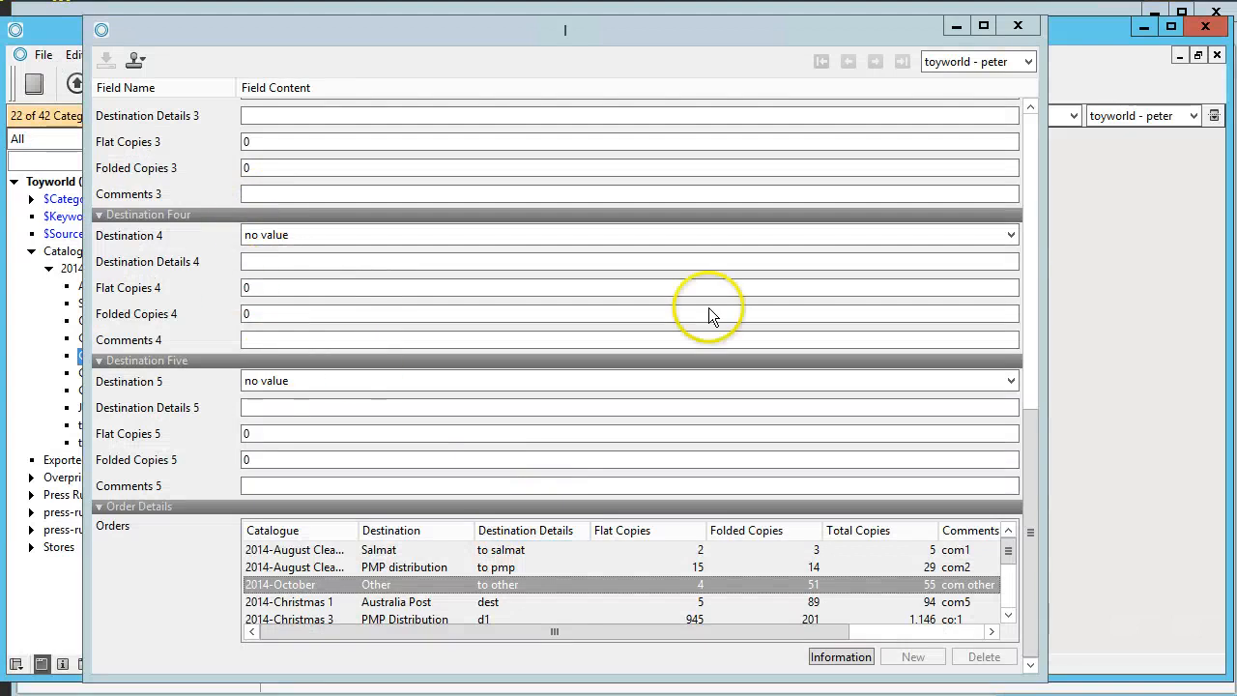
In the Cumulus client, close the record information, open the Christmas 2 category's information, and show it in the AIWcwc view
click(1018, 25)
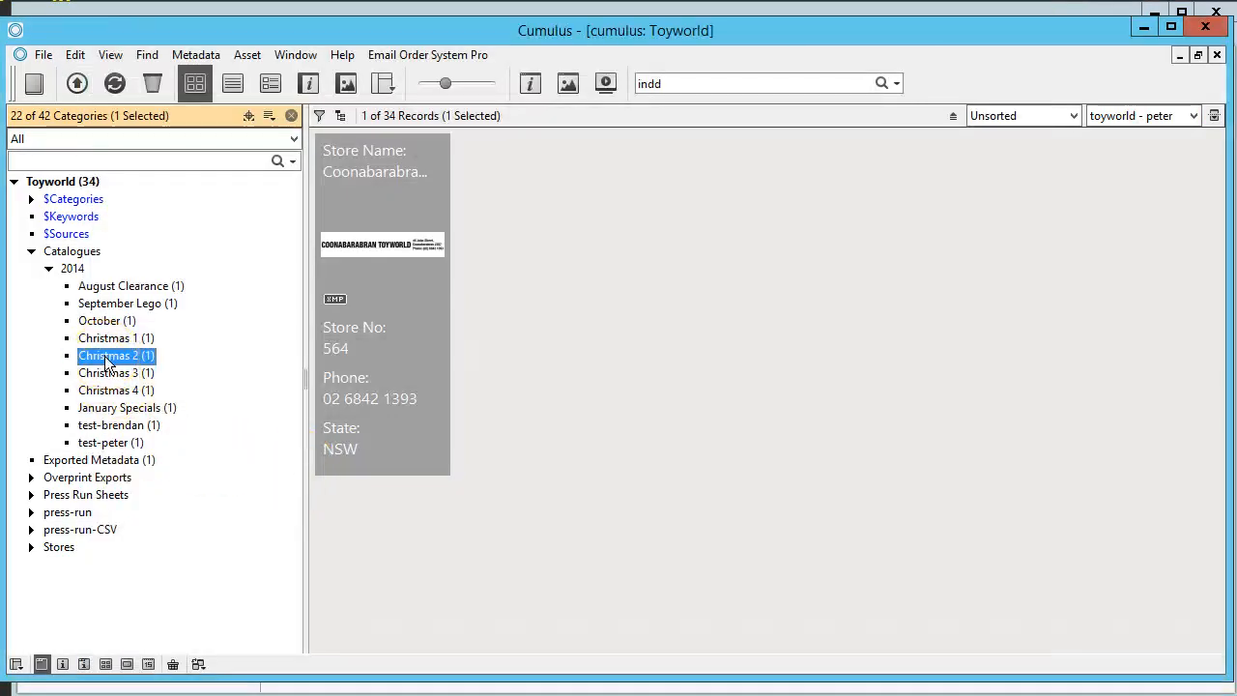
right_click(106, 360)
click(177, 368)
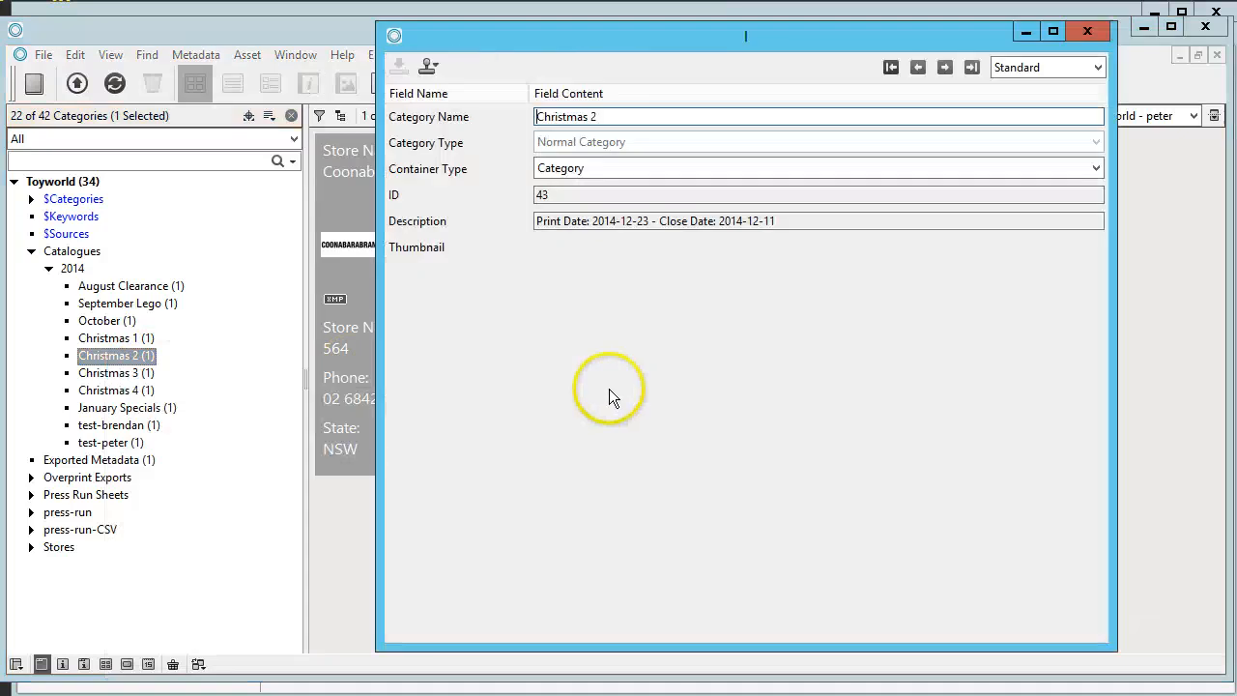
click(1032, 67)
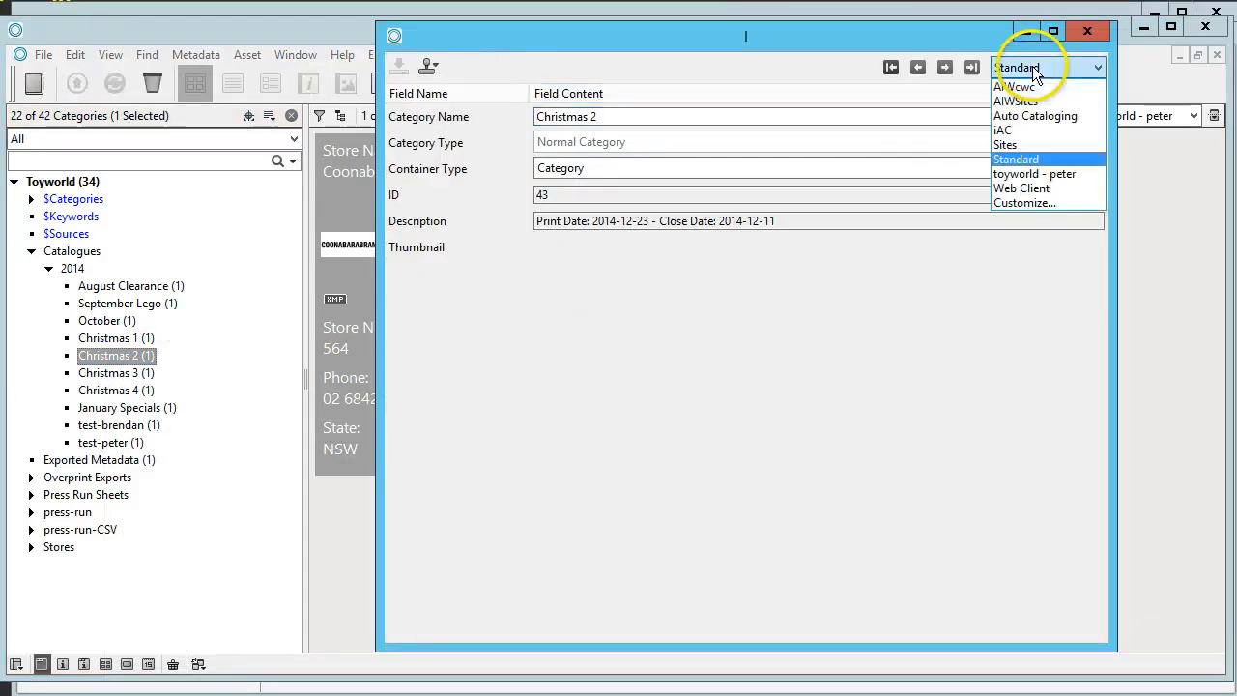
click(1015, 86)
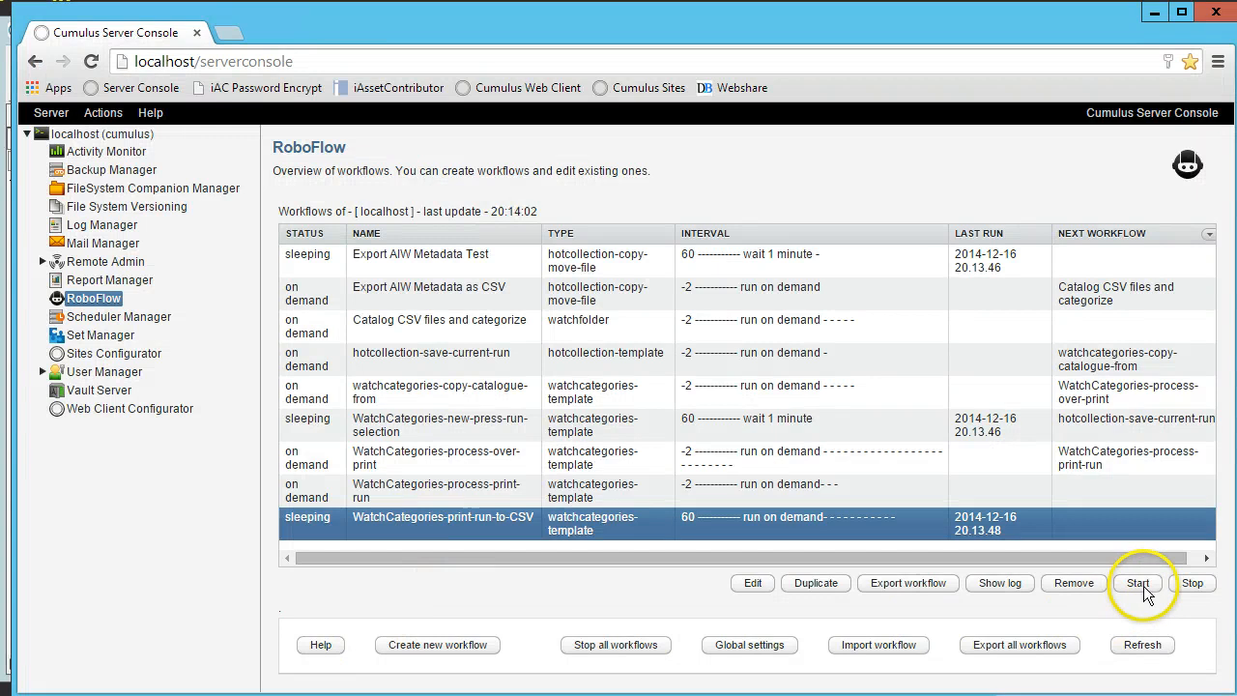
In the Cumulus Server Console, start the WatchCategories-print-run-to-CSV workflow and reselect it in the workflow overview
click(1143, 586)
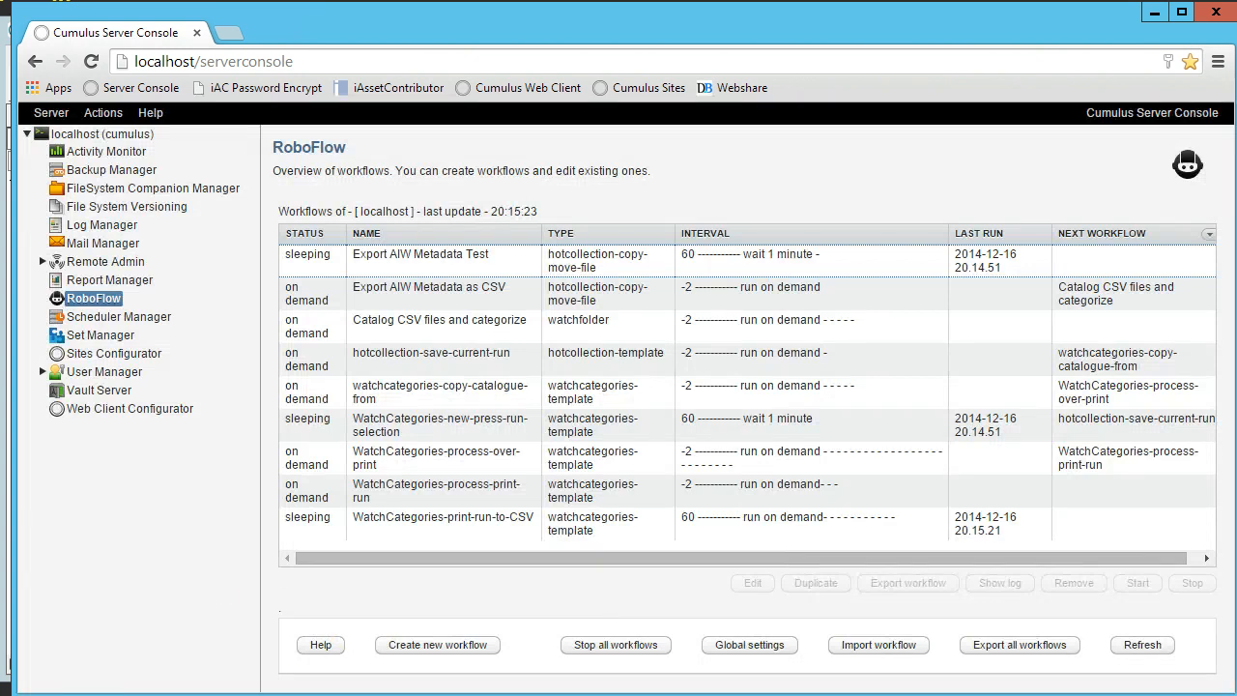
click(610, 533)
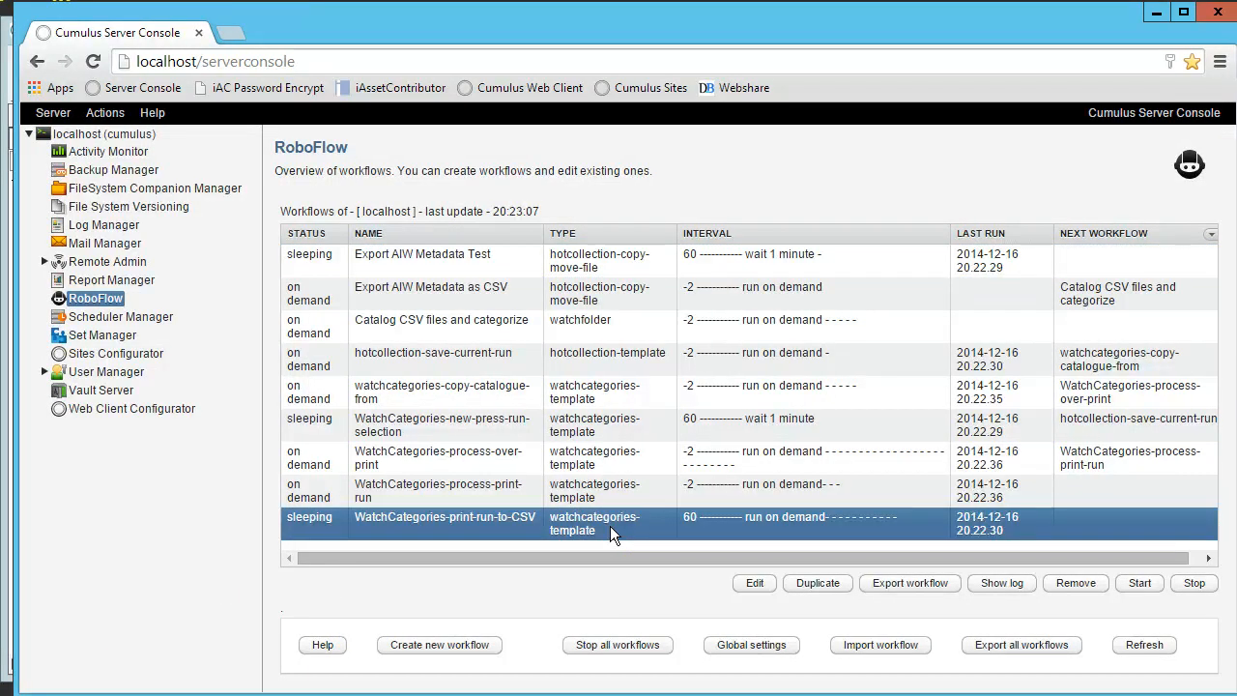
Open the log of the WatchCategories-print-run-to-CSV workflow, examine its category, record and CSV creation entries, and close it
double_click(716, 539)
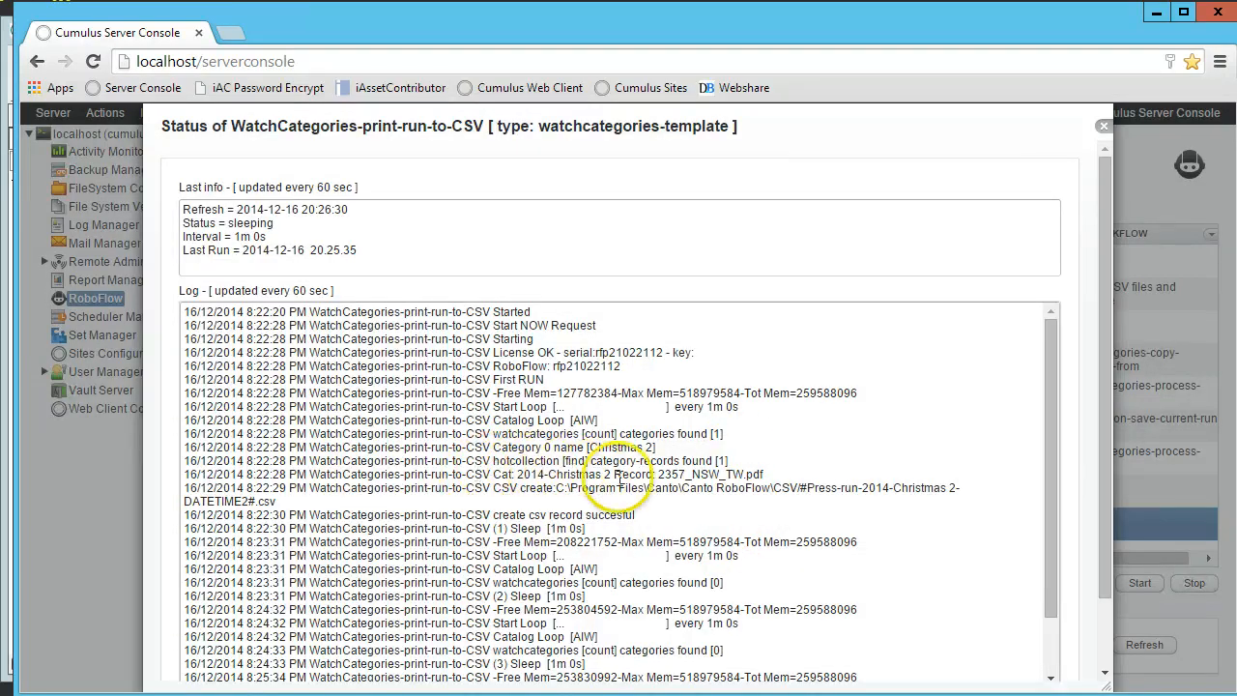
drag(474, 474, 709, 475)
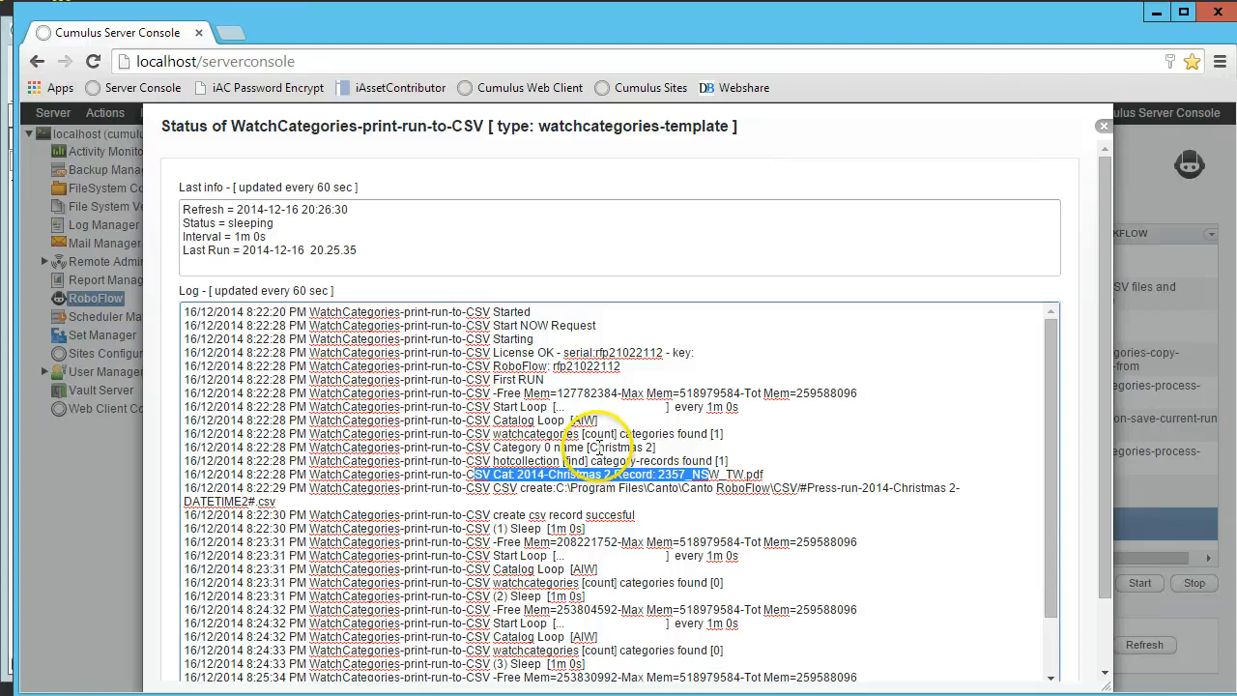
click(600, 449)
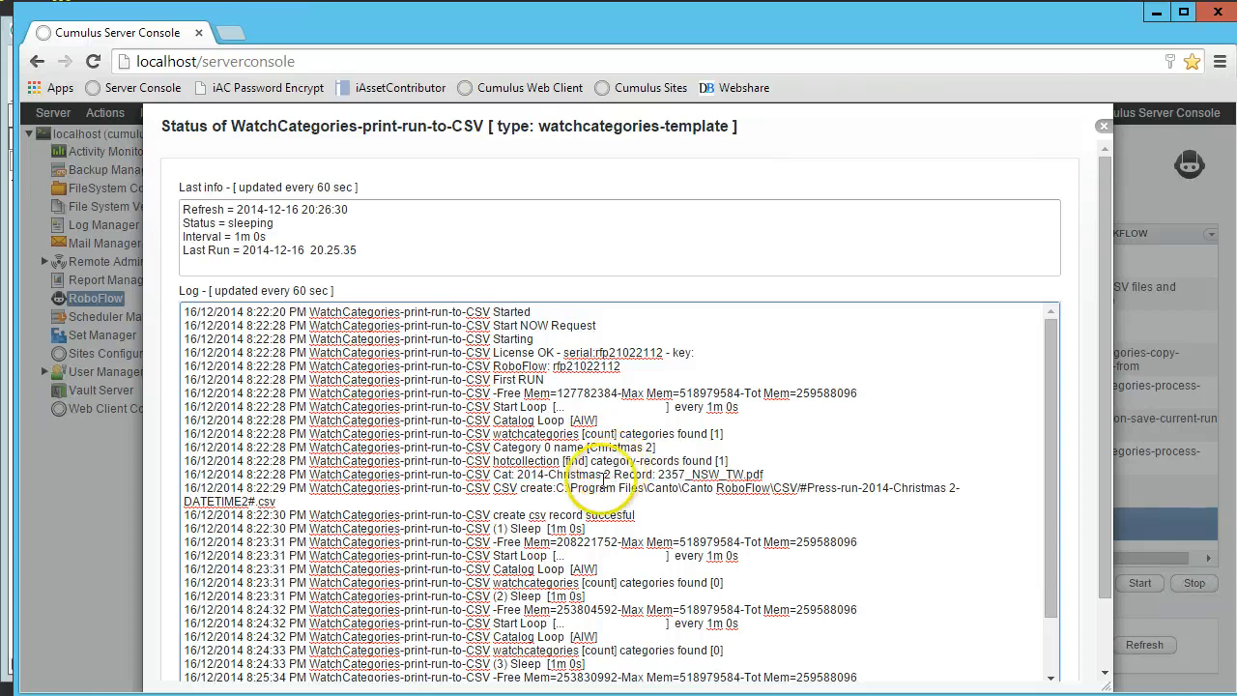
drag(604, 474, 679, 475)
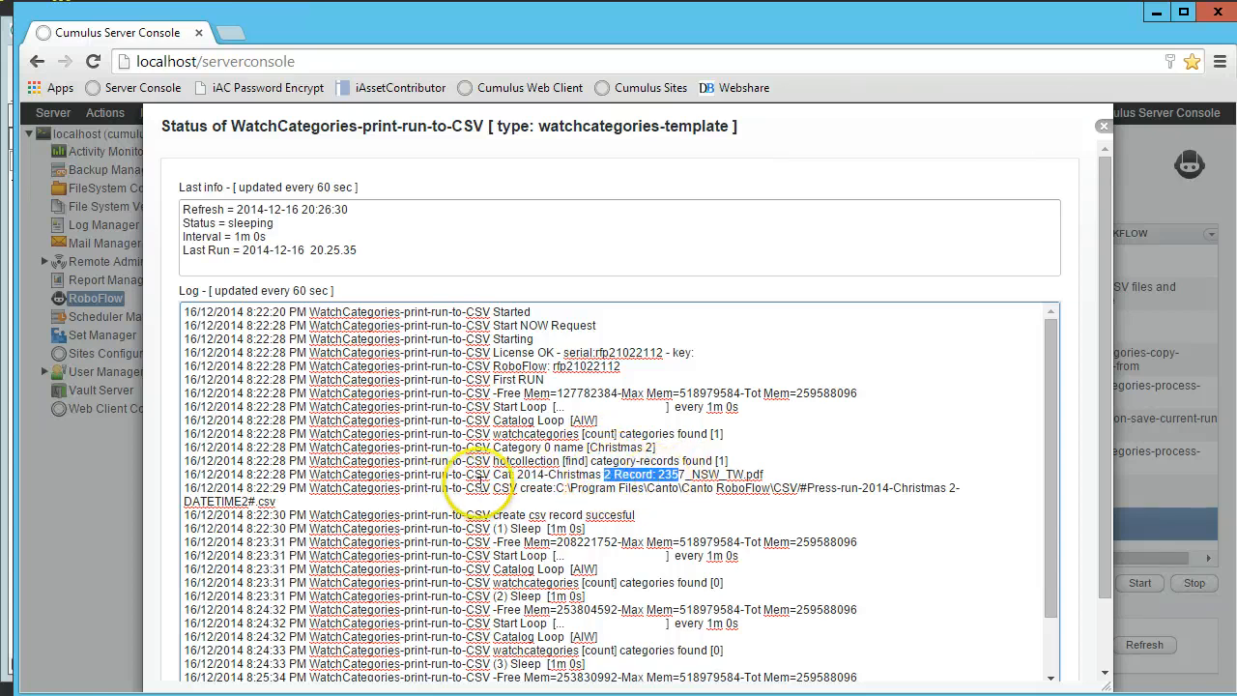
drag(482, 488, 663, 488)
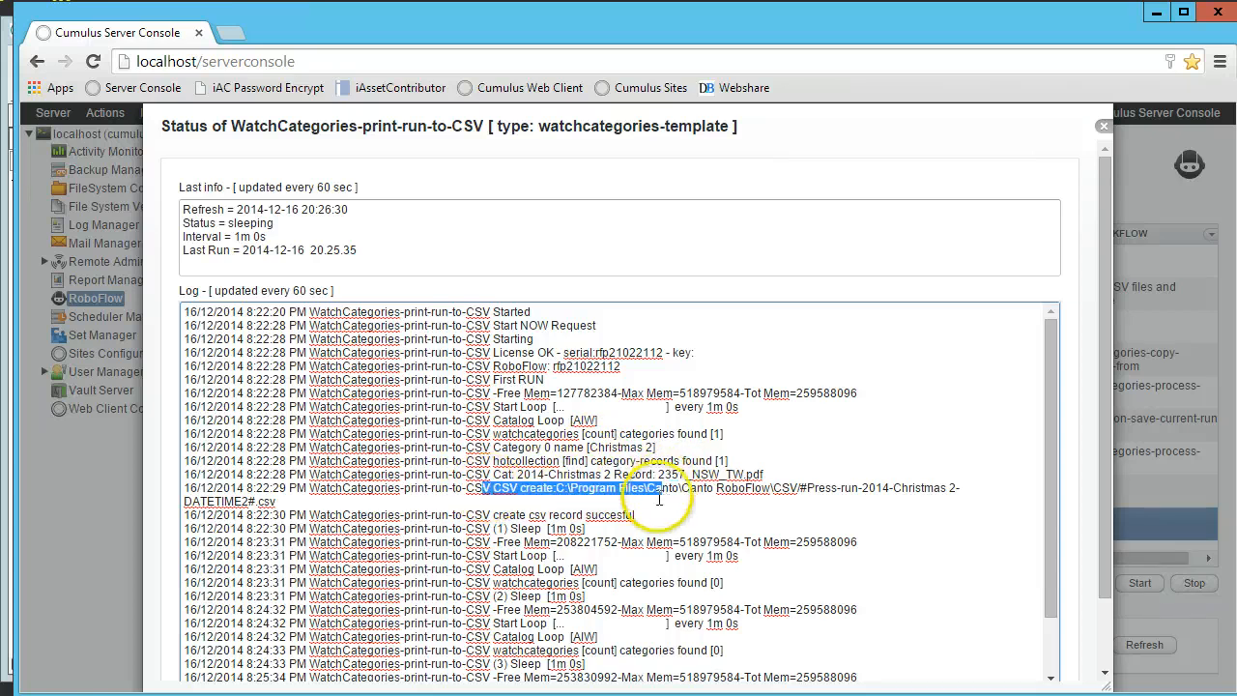
click(565, 541)
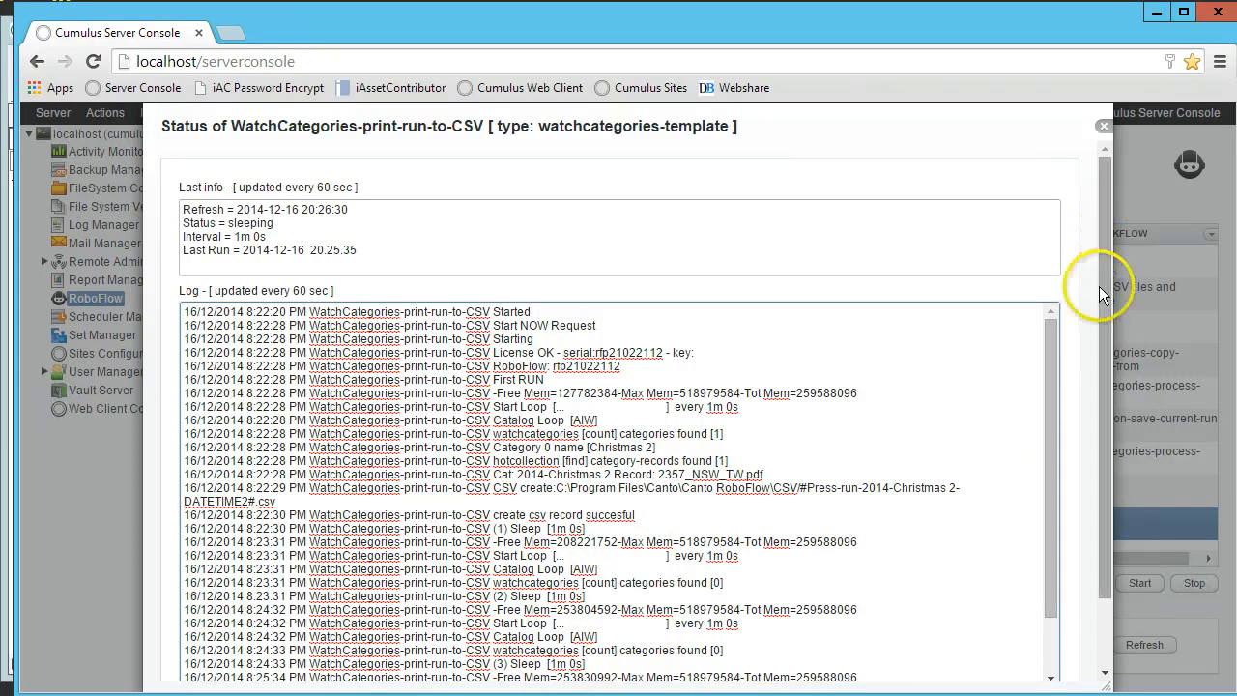
drag(1105, 553, 1104, 623)
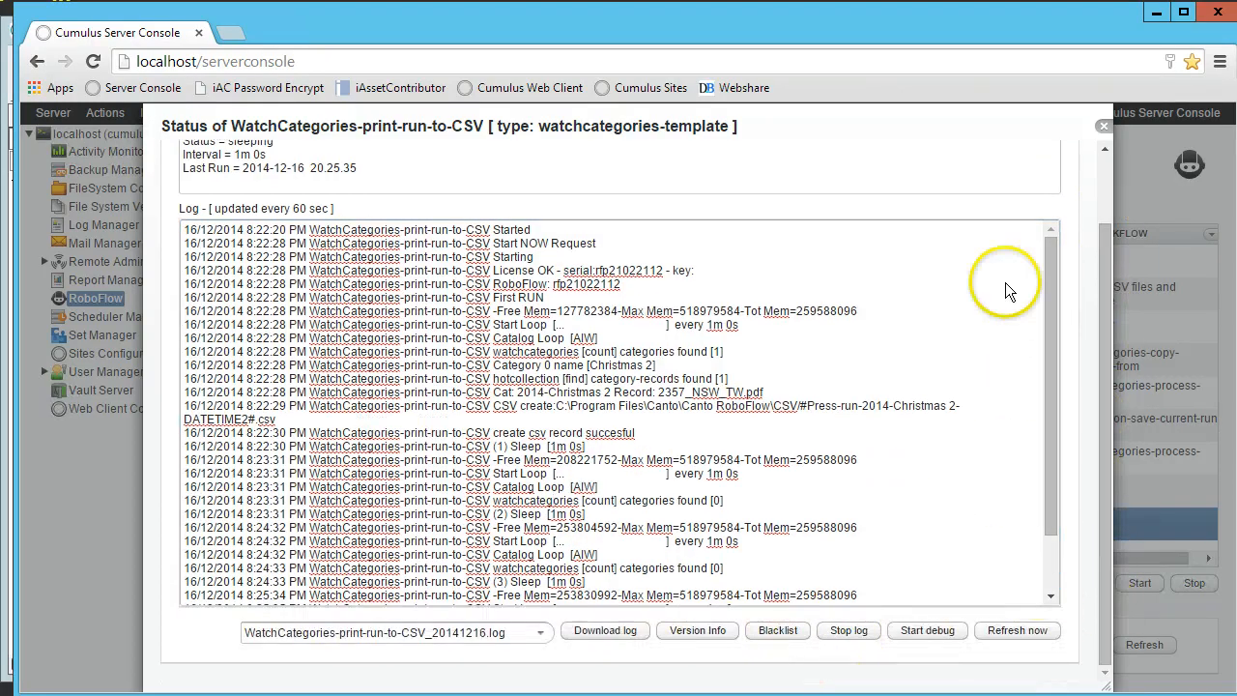
click(1103, 129)
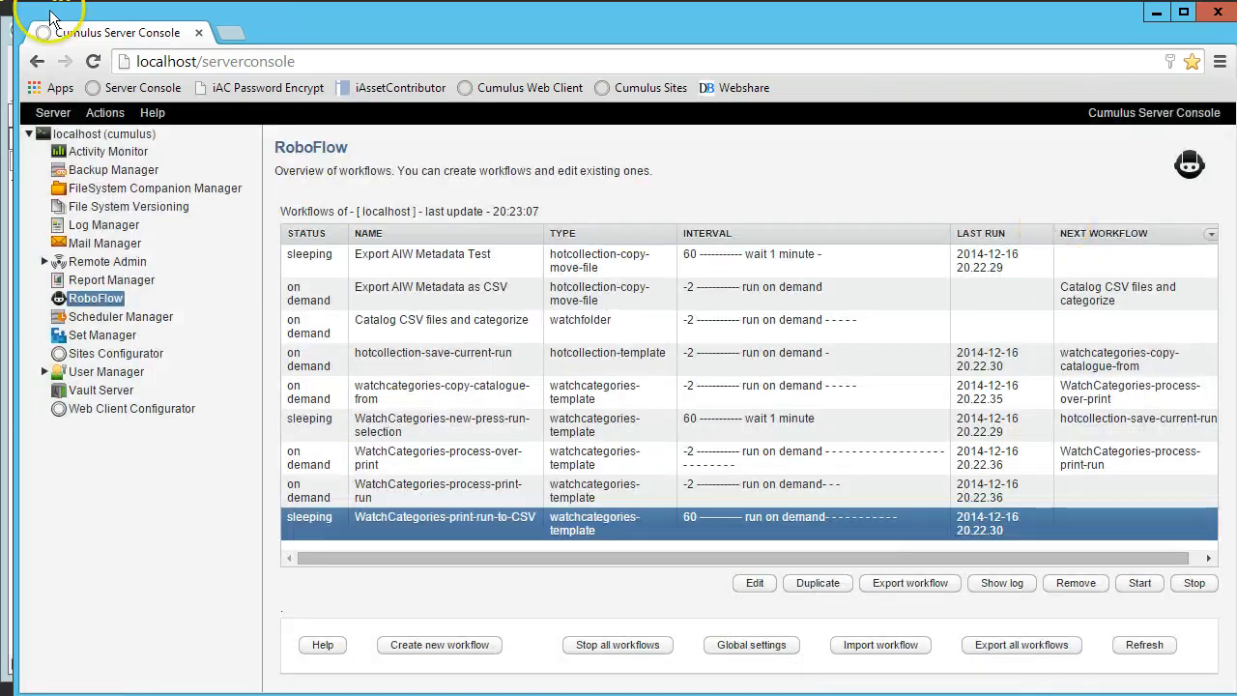
Switch to the Cumulus client, show the 2014-Christmas 2 category under press-run-CSV, and select its cataloged CSV record
click(12, 34)
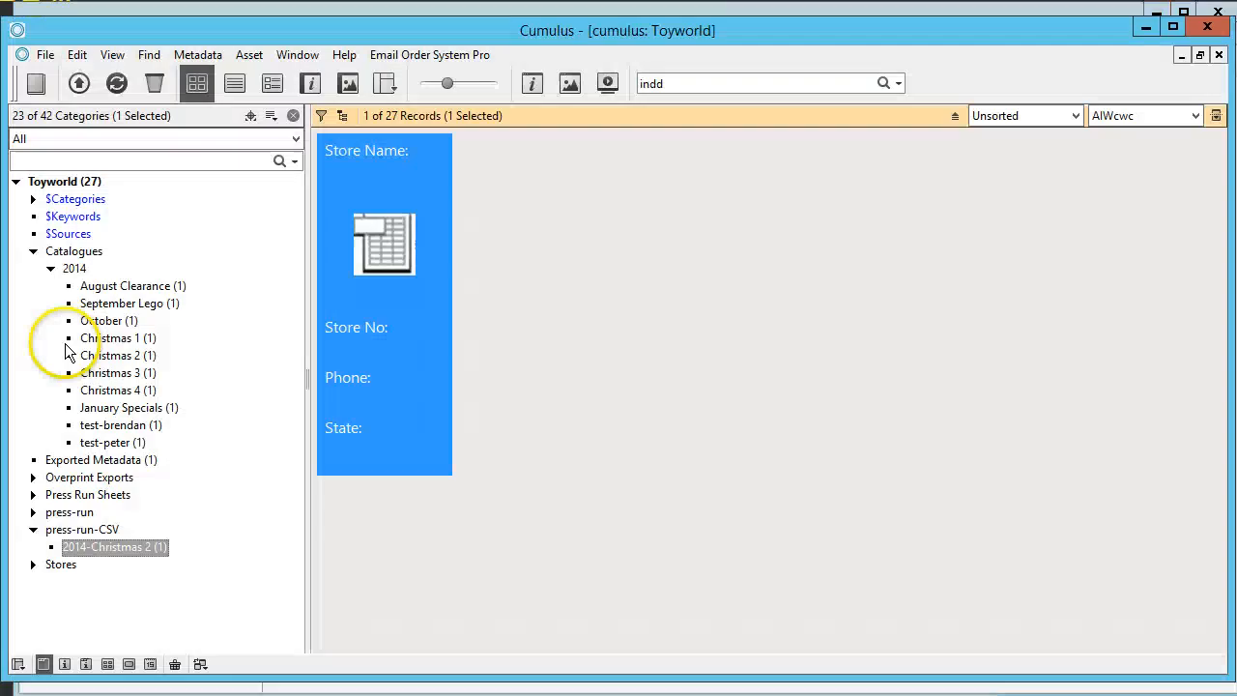
click(81, 534)
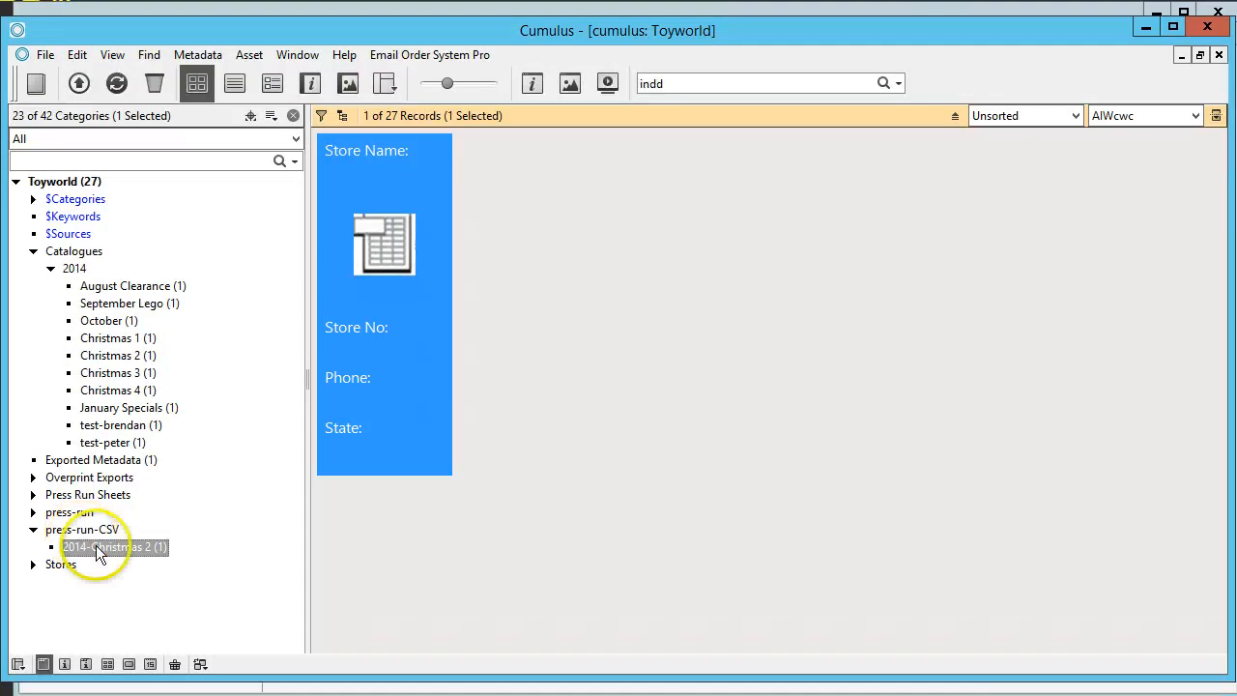
click(99, 549)
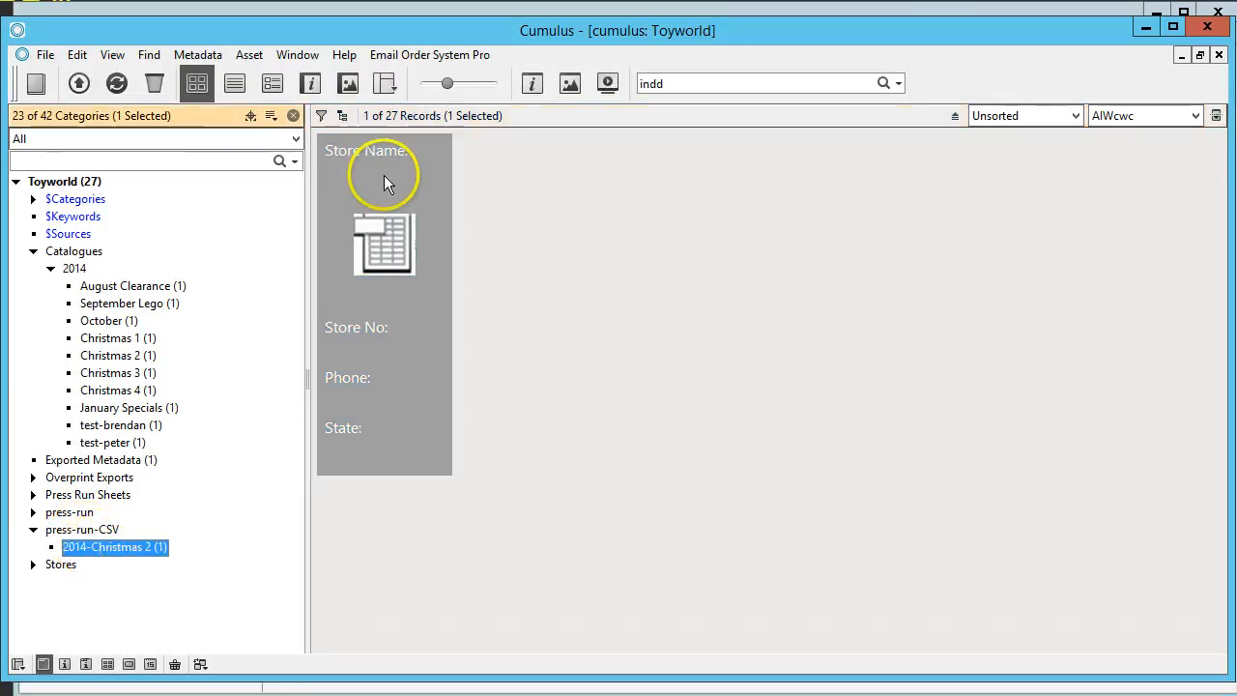
click(372, 237)
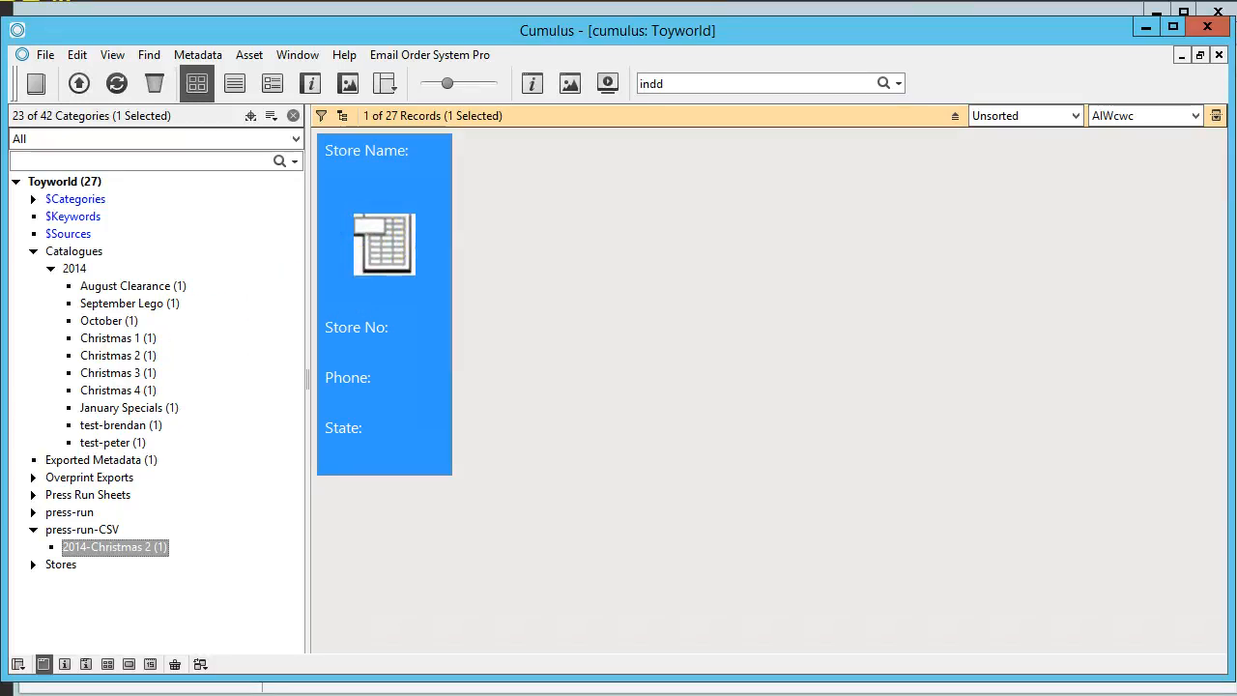
Open the desktop file #Press-run-2014-Christmas 2-DATETIME2#.csv in Notepad++, examine its header and order lines, and minimize the window
right_click(0, 525)
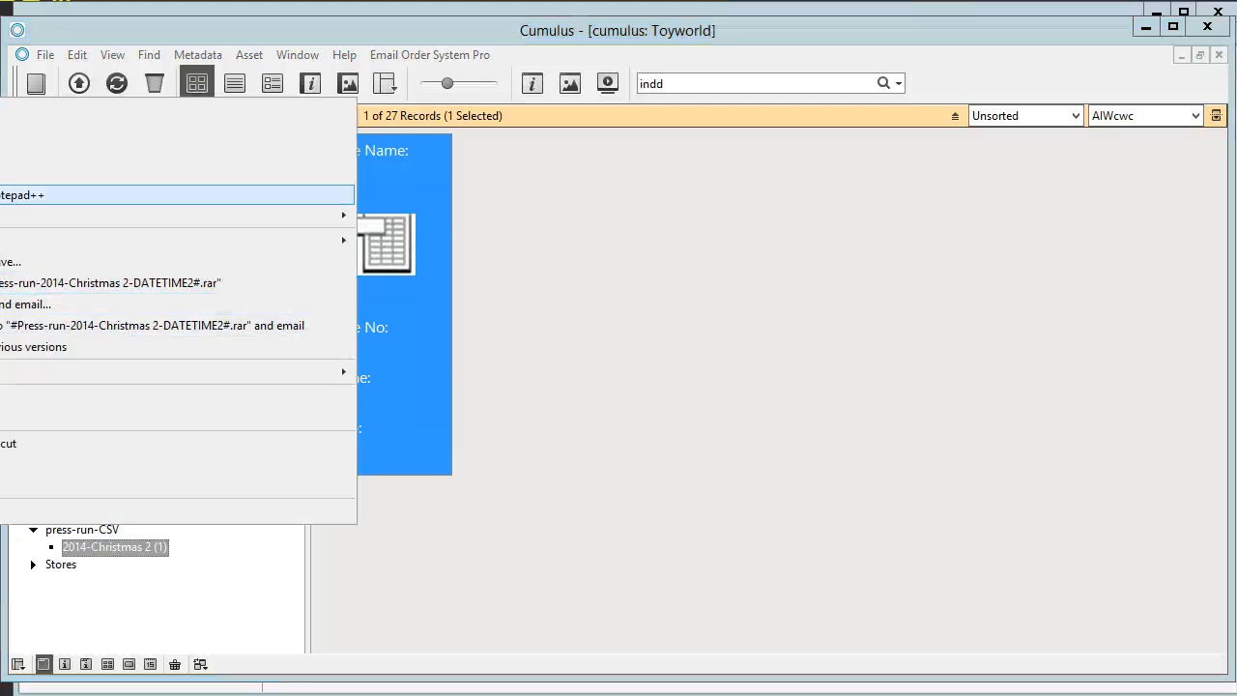
click(0, 194)
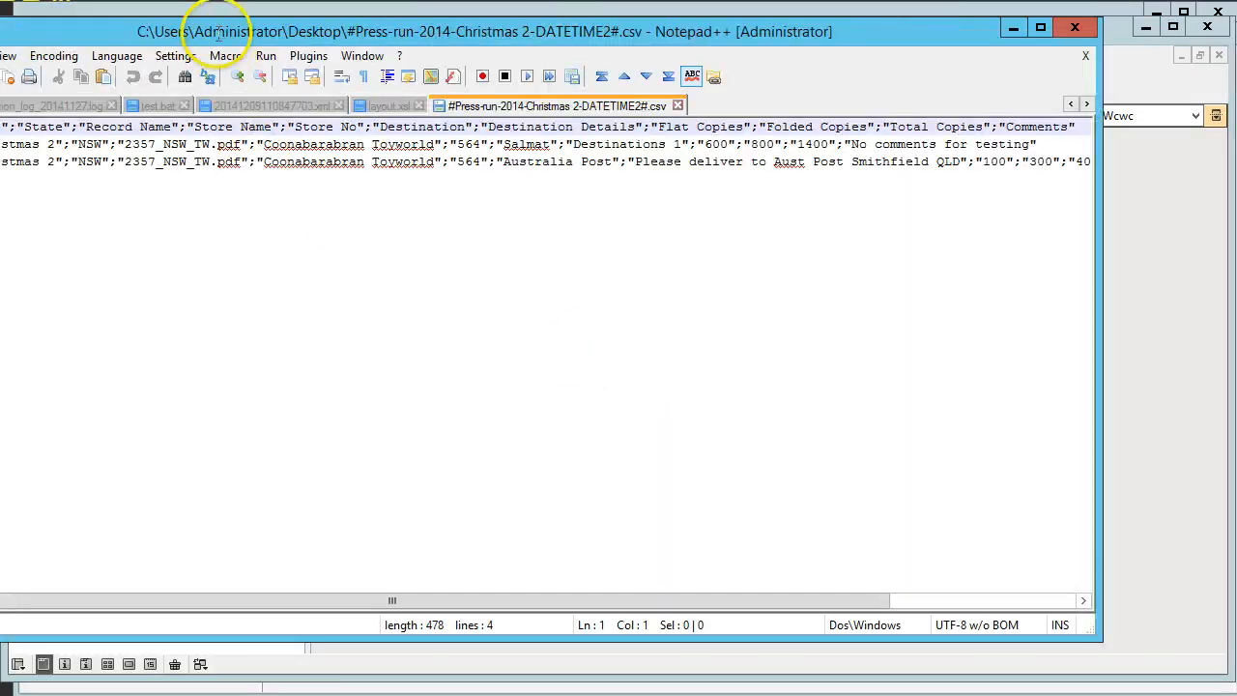
drag(220, 29, 351, 45)
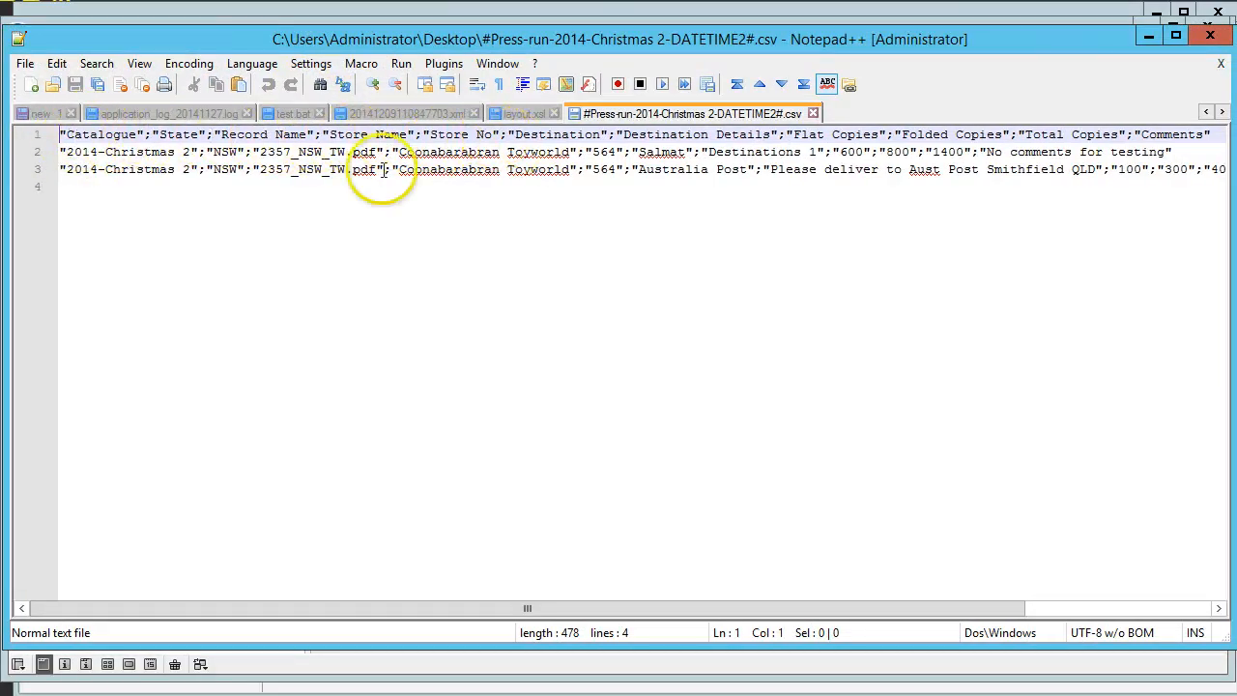
click(85, 136)
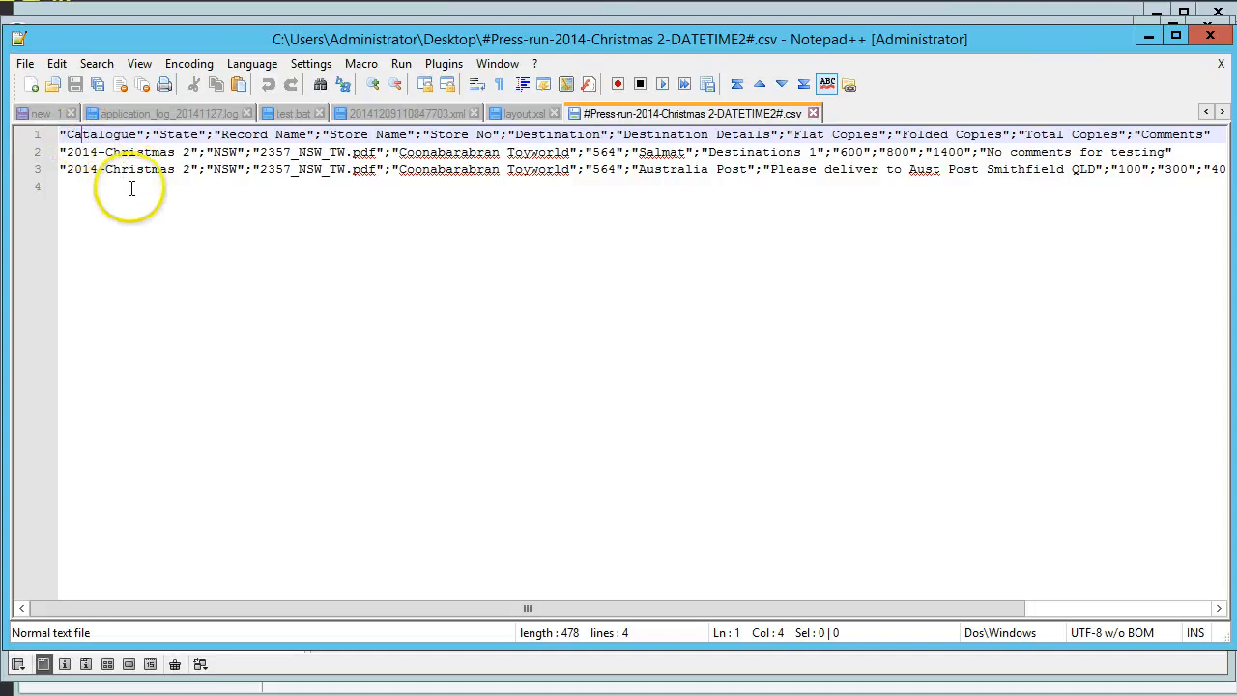
double_click(94, 135)
click(104, 170)
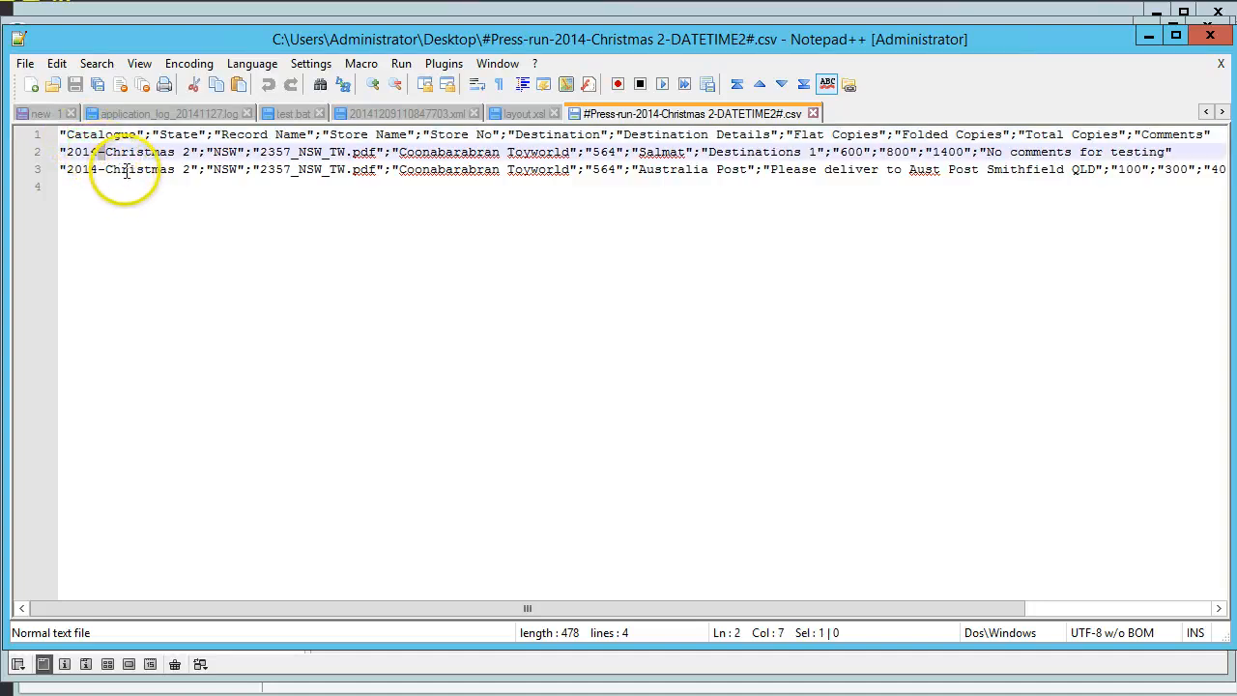
double_click(114, 170)
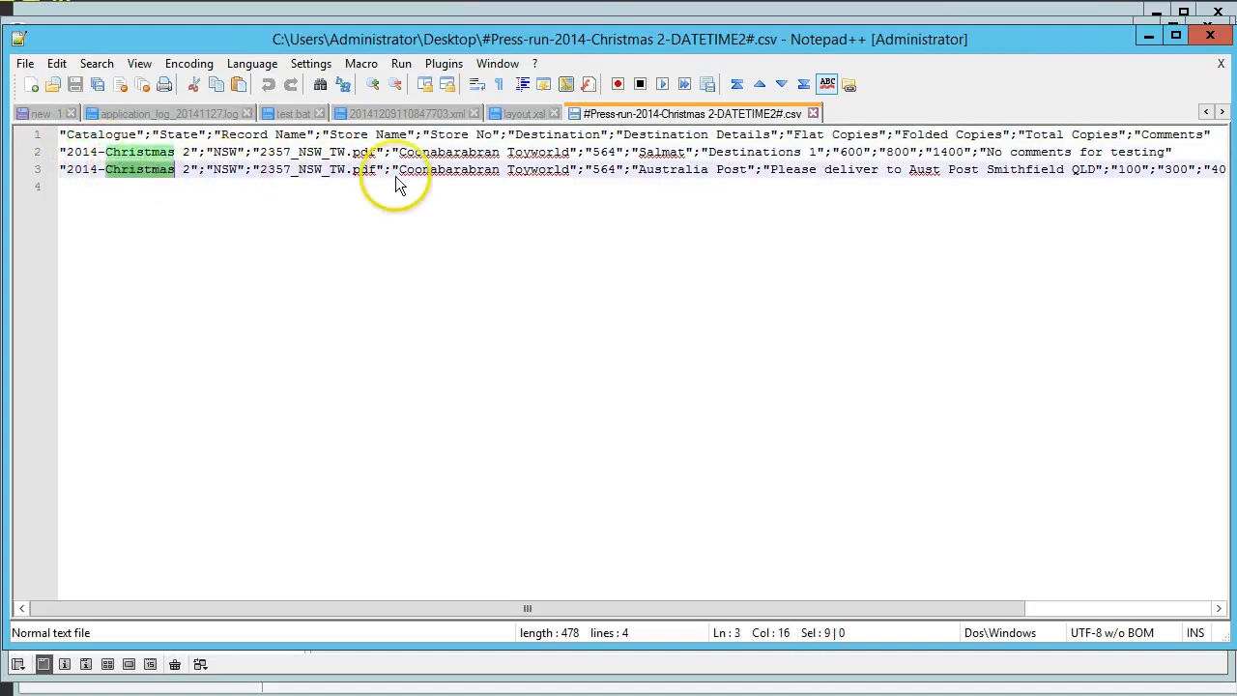
double_click(713, 170)
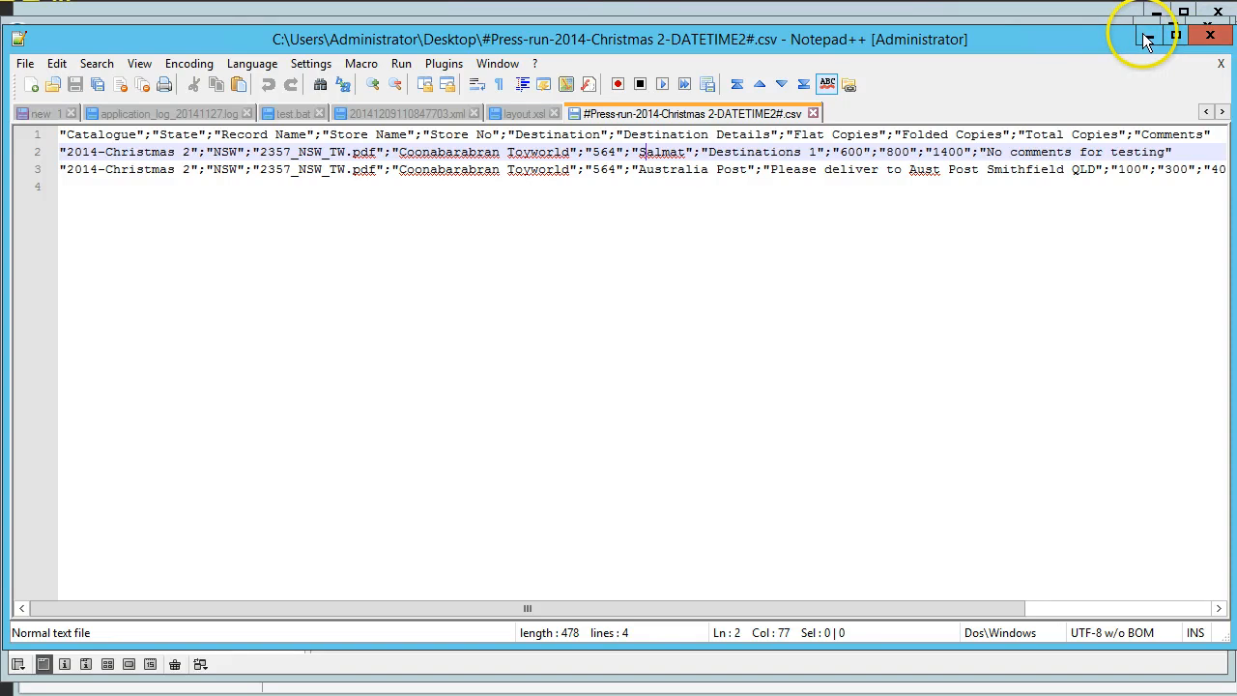
click(1142, 33)
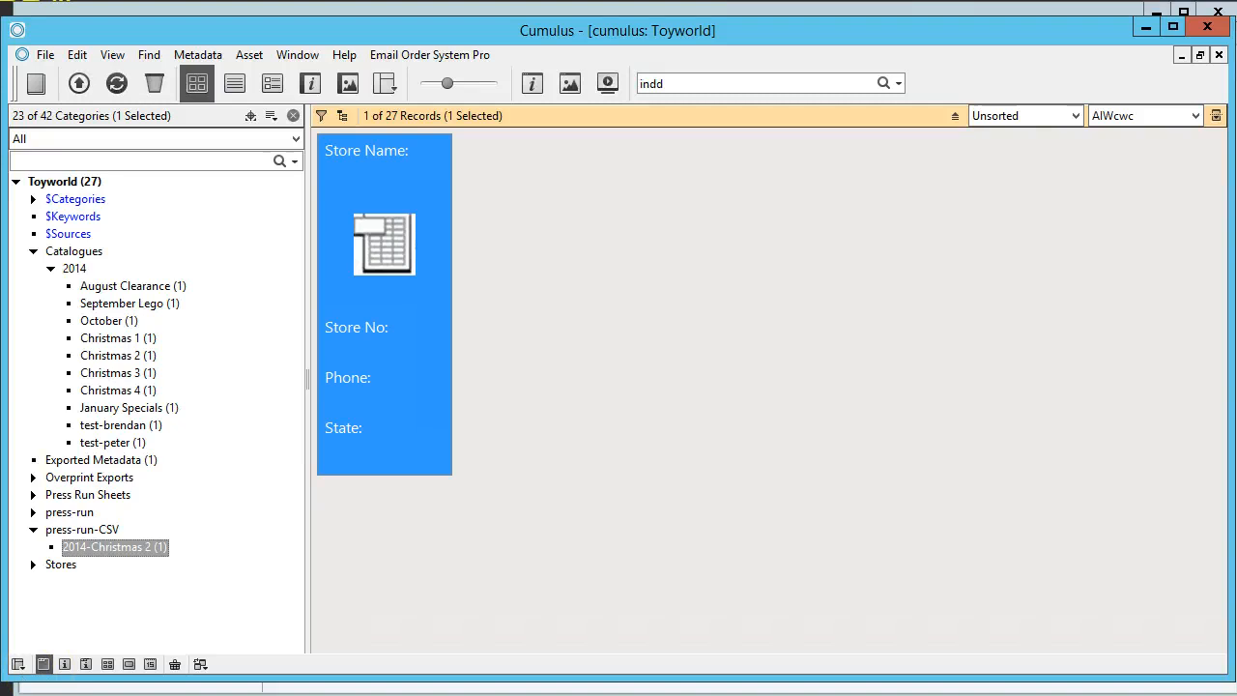
In the Cumulus client, open the Christmas 2 category's information, check its export options in the AIWcwc view, and close it
click(113, 358)
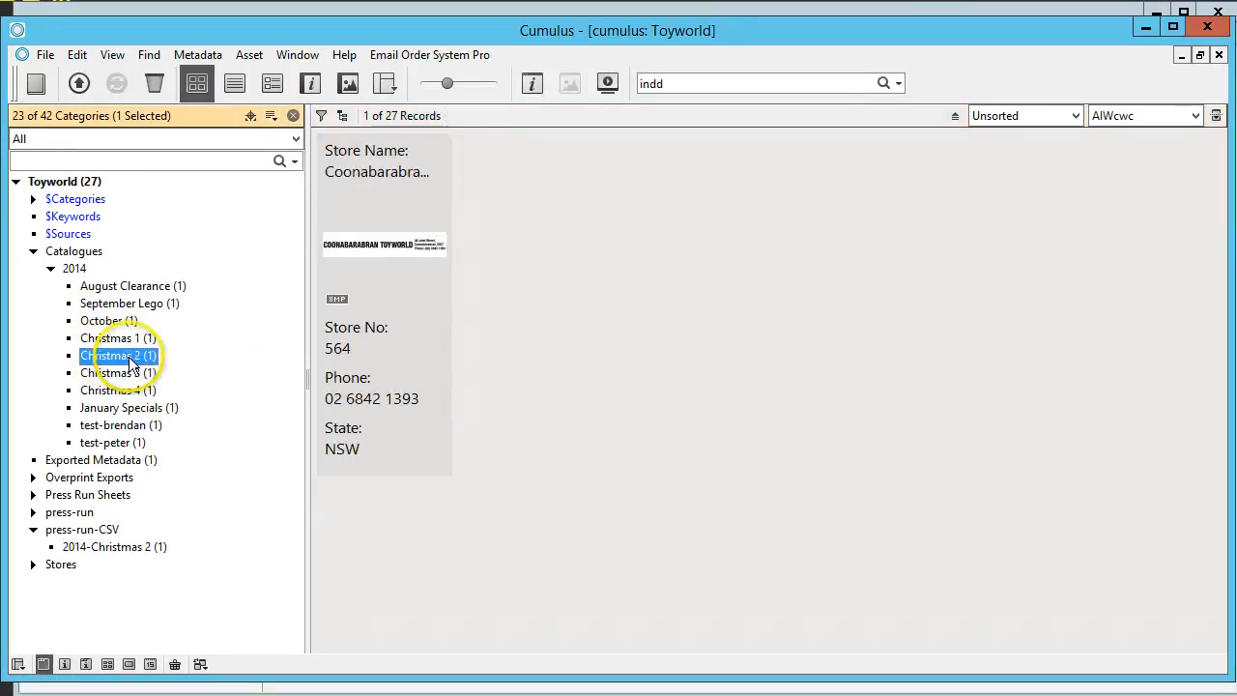
right_click(130, 357)
click(275, 368)
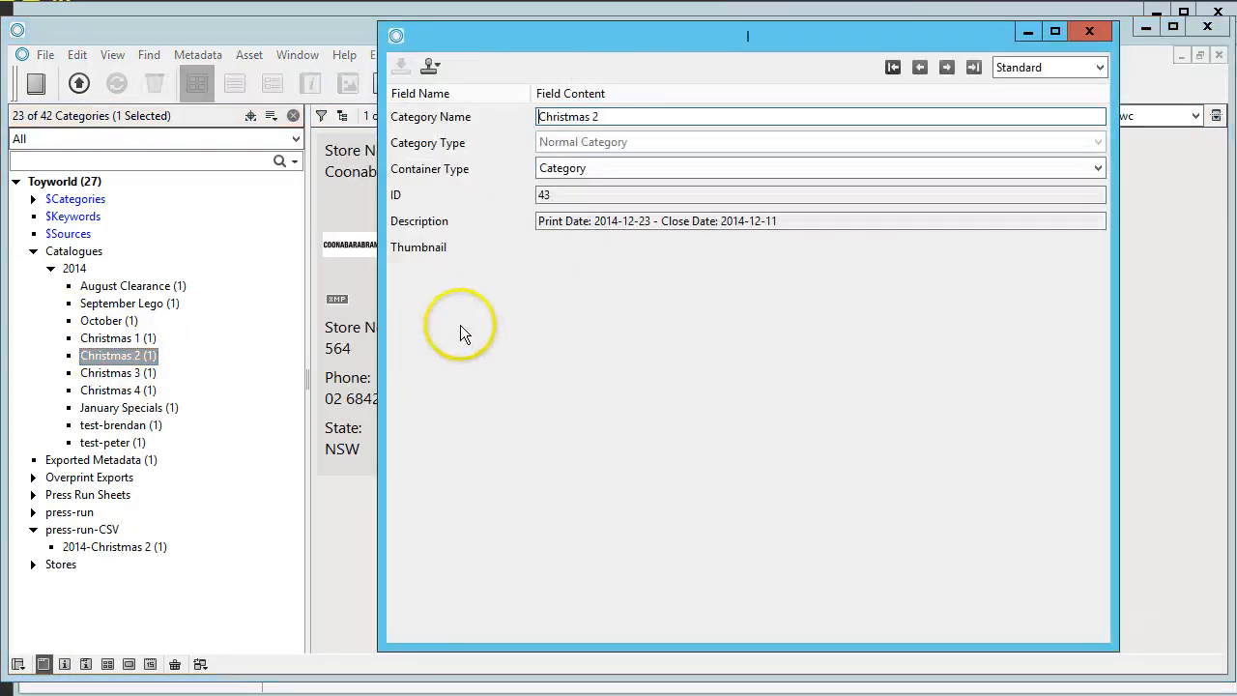
click(1022, 67)
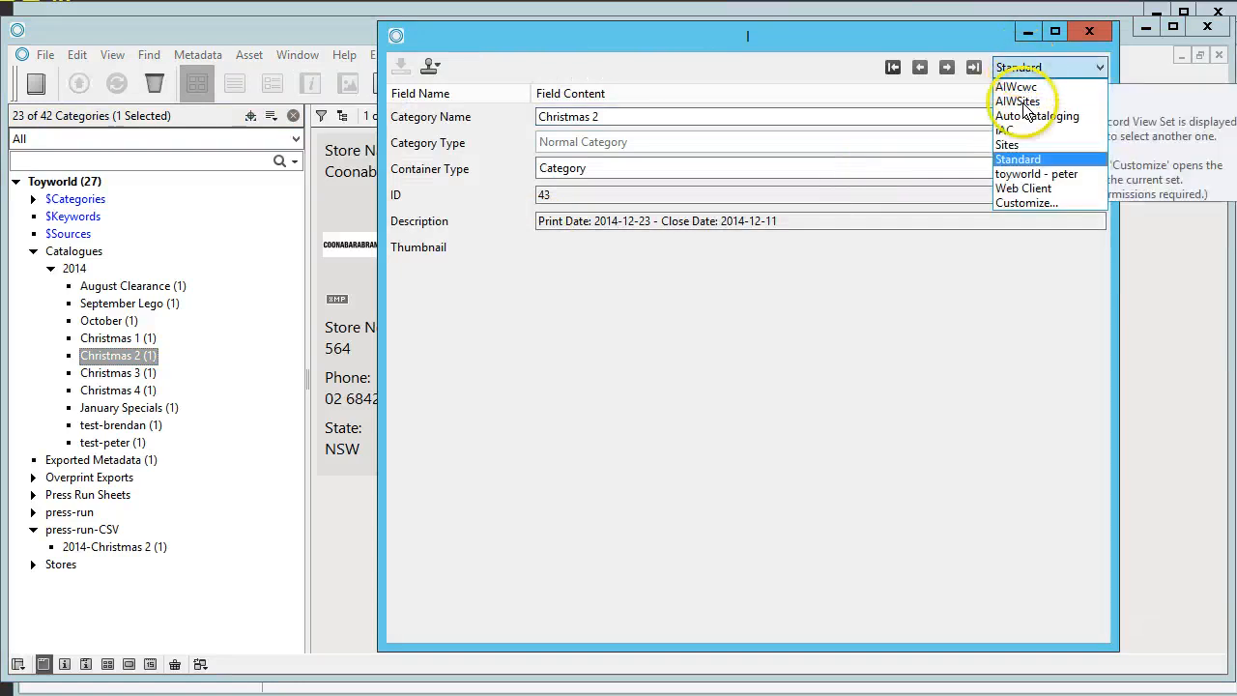
click(1015, 86)
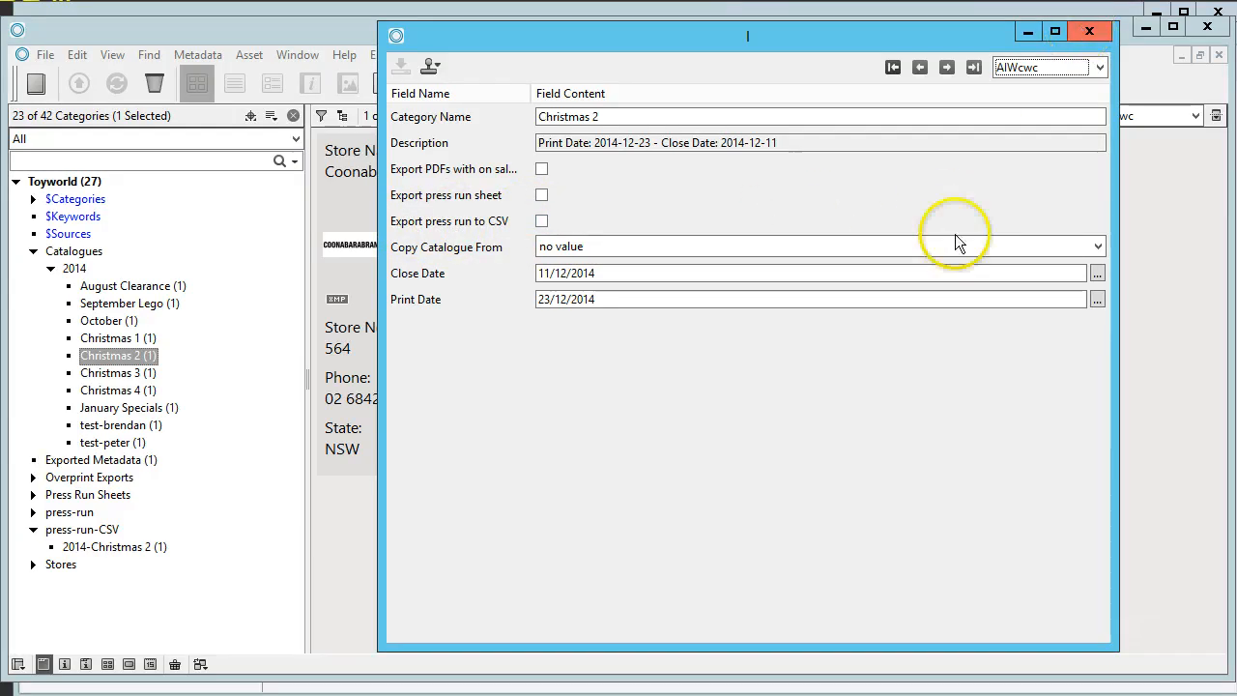
key(Escape)
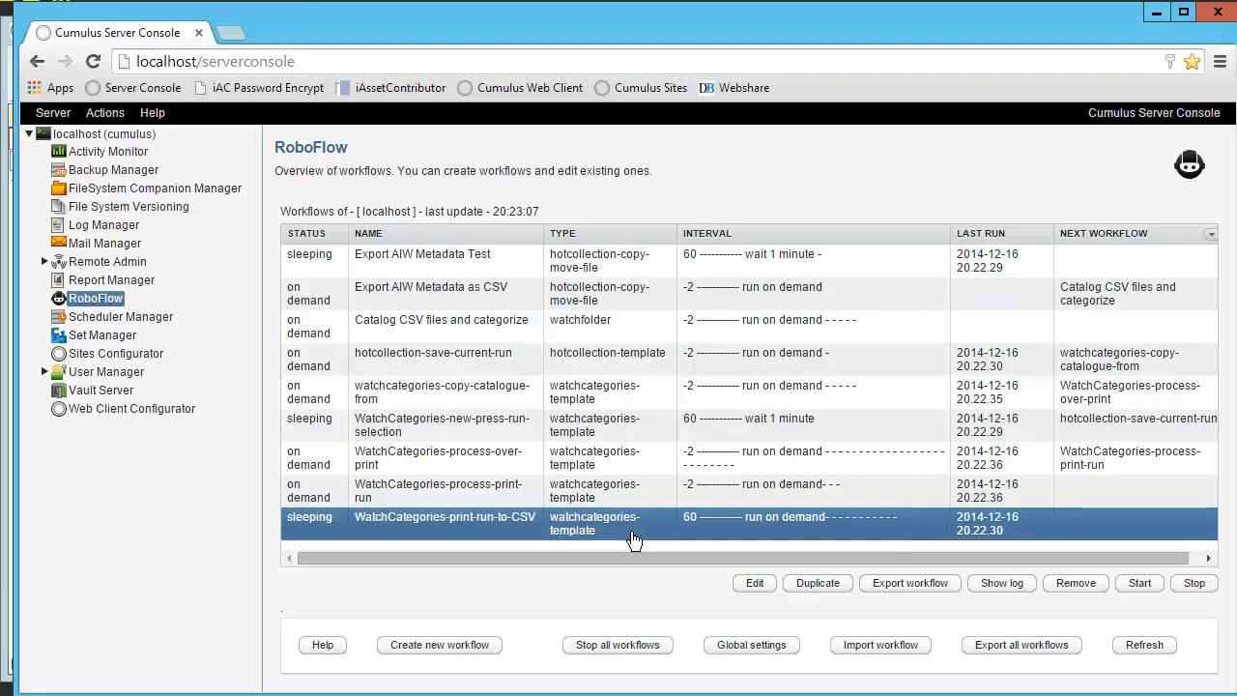
In the Cumulus Server Console, select the WatchCategories-print-run-to-CSV workflow in the workflow overview
click(633, 534)
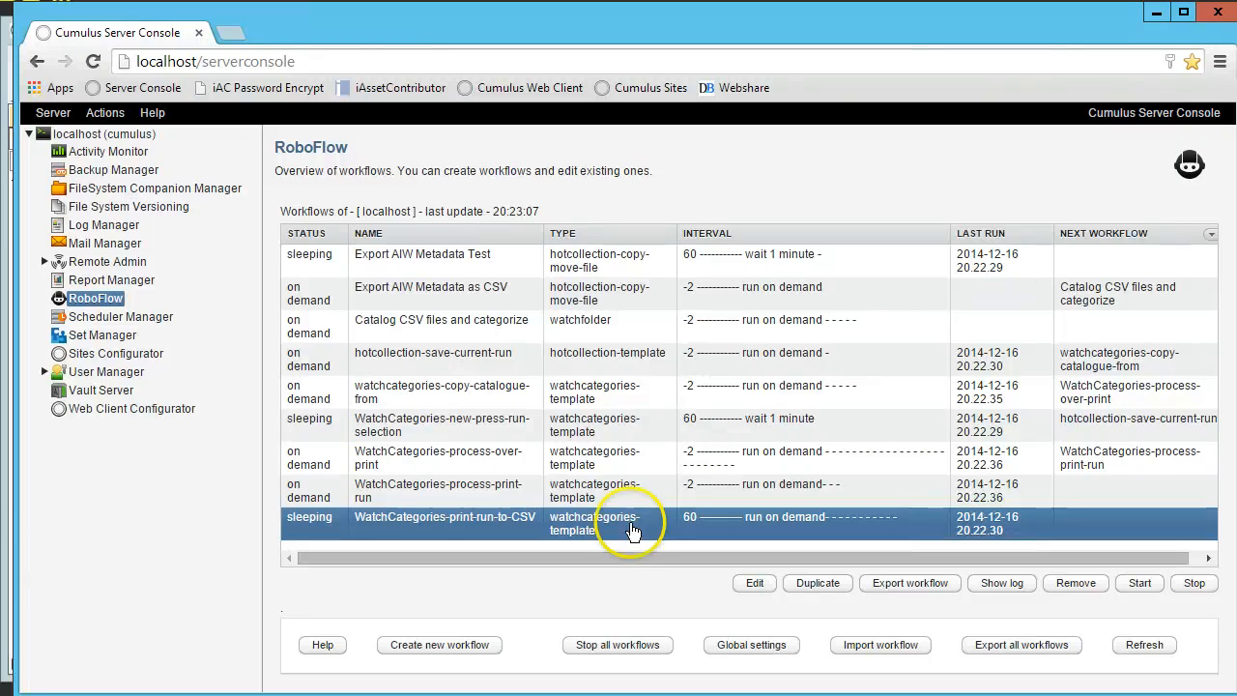